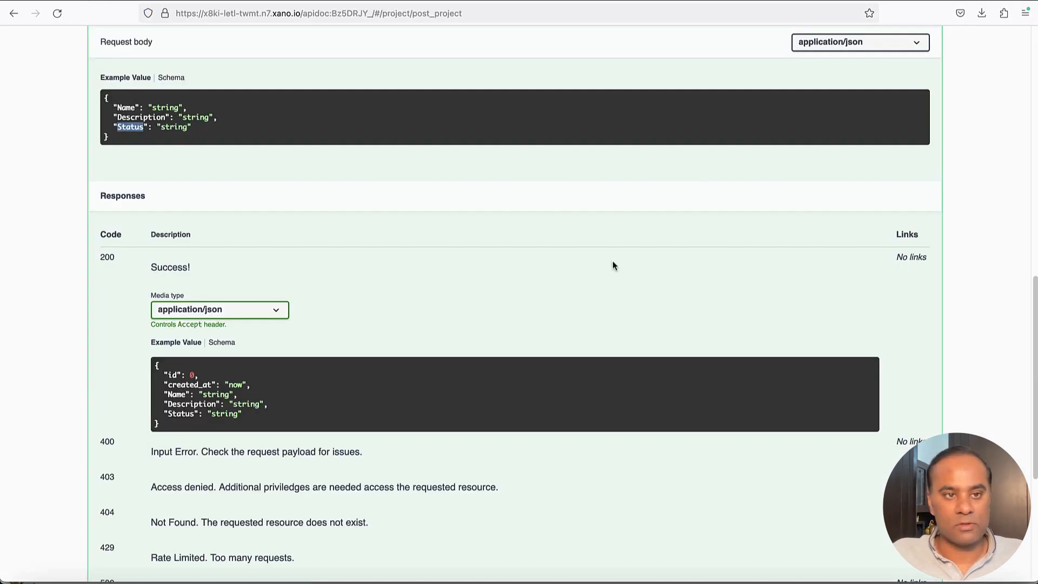
# Review the request body fields in Xano's POST /project example
pyautogui.scroll(2, 613, 265)
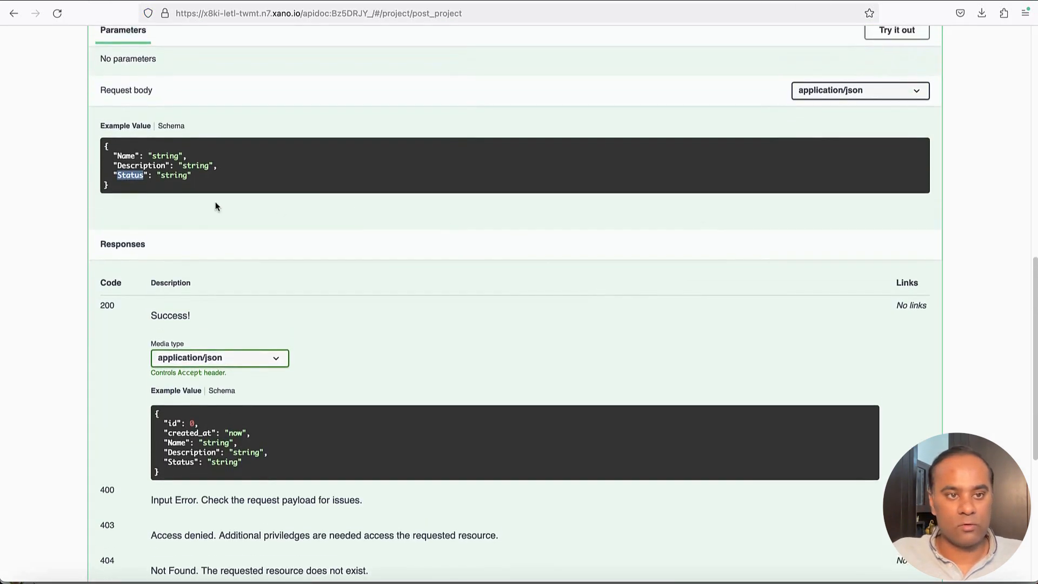
pyautogui.click(112, 157)
pyautogui.moveTo(112, 156); pyautogui.dragTo(227, 186)
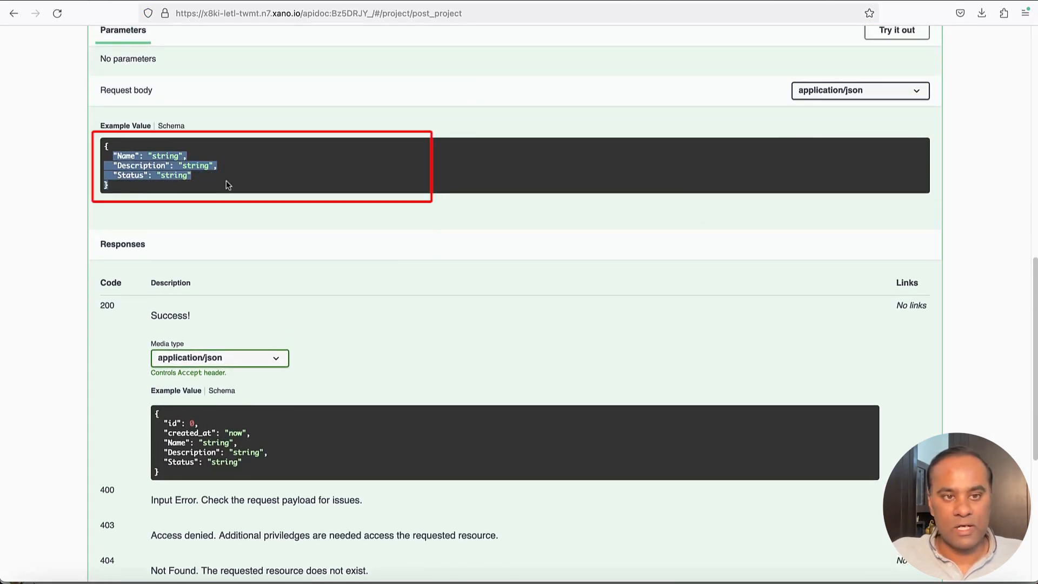
pyautogui.click(115, 156)
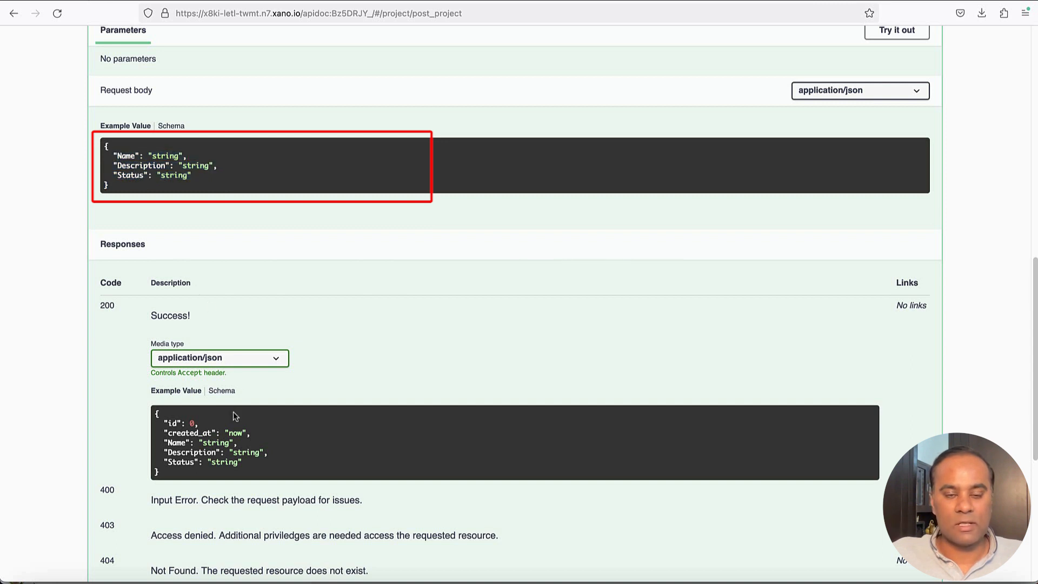
# Check the id and created_at fields in the 200 response, then return to DrapCode
pyautogui.scroll(-2, 233, 415)
pyautogui.moveTo(155, 383); pyautogui.dragTo(244, 428)
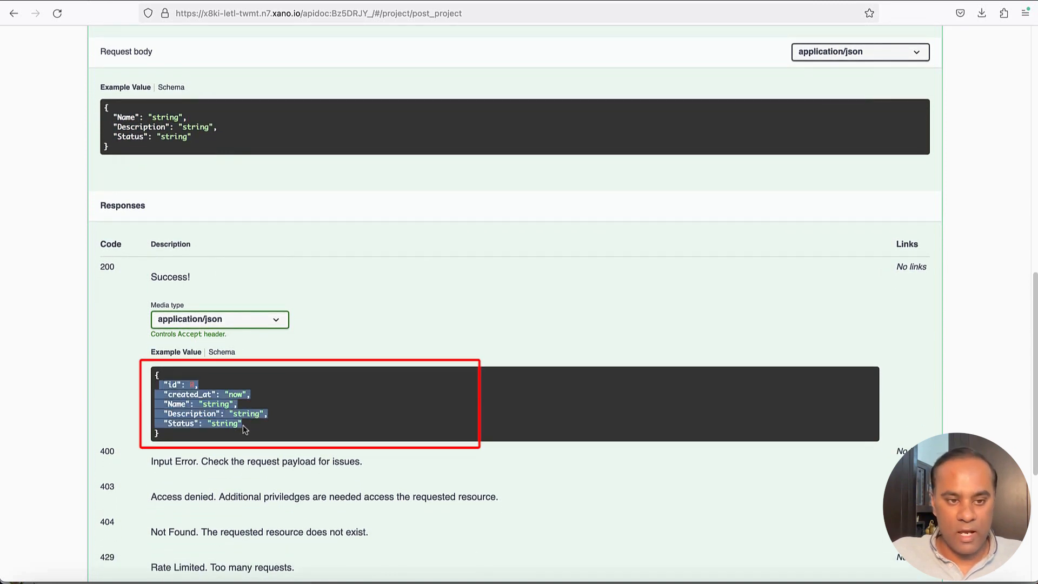
pyautogui.click(302, 431)
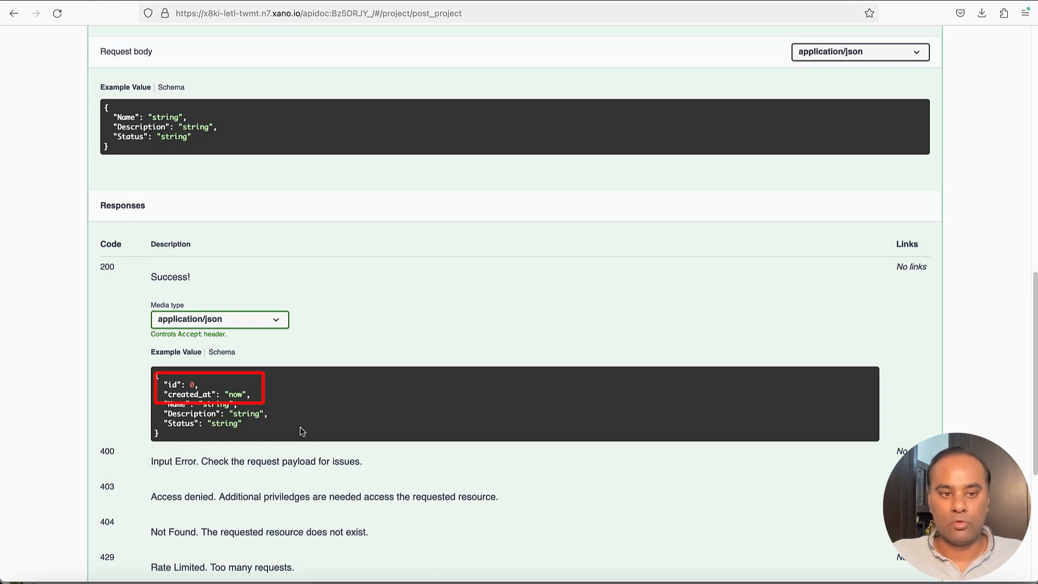
pyautogui.moveTo(162, 382); pyautogui.dragTo(280, 400)
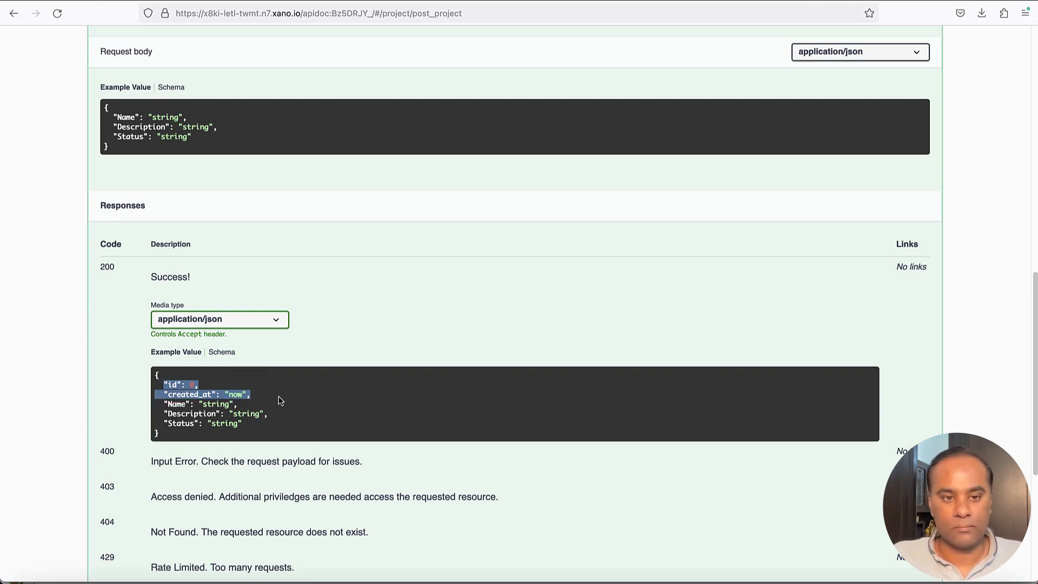
pyautogui.press('super+Tab')
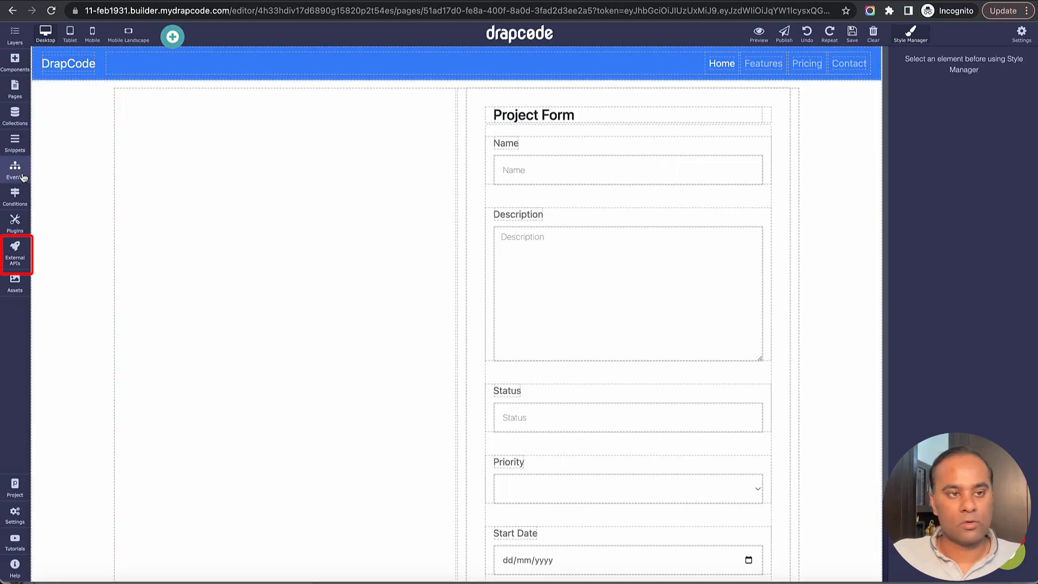
# Create an external API named 'Create Project on Xano' with Xano's POST /project URL
pyautogui.click(14, 252)
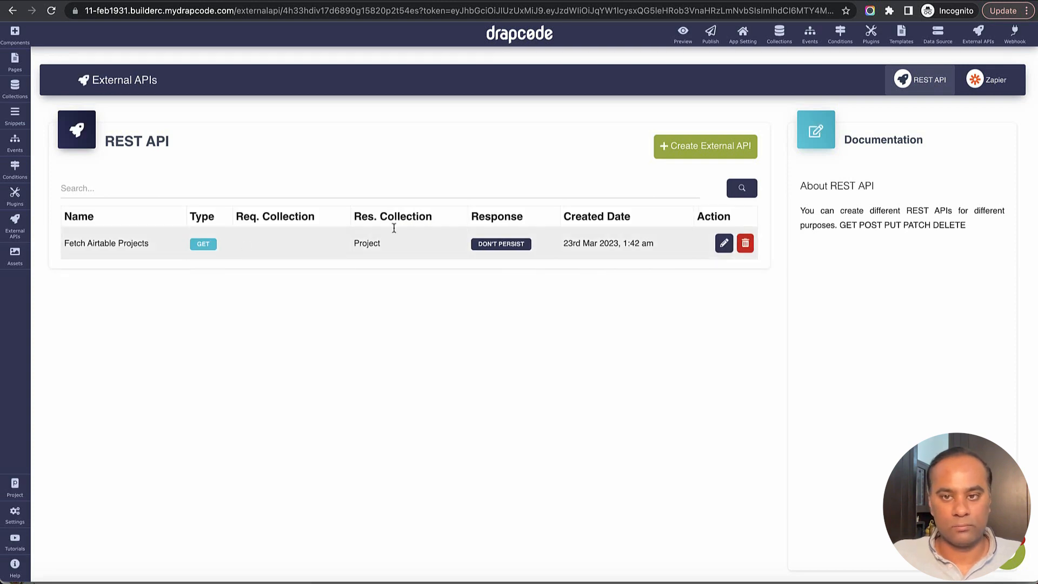
pyautogui.click(692, 149)
pyautogui.click(330, 257)
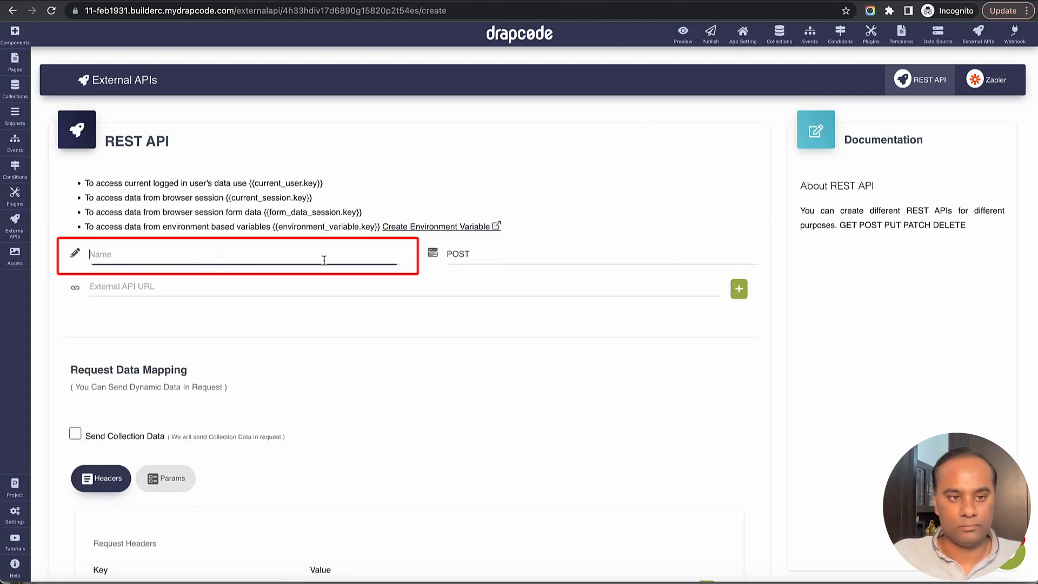
pyautogui.write('Create')
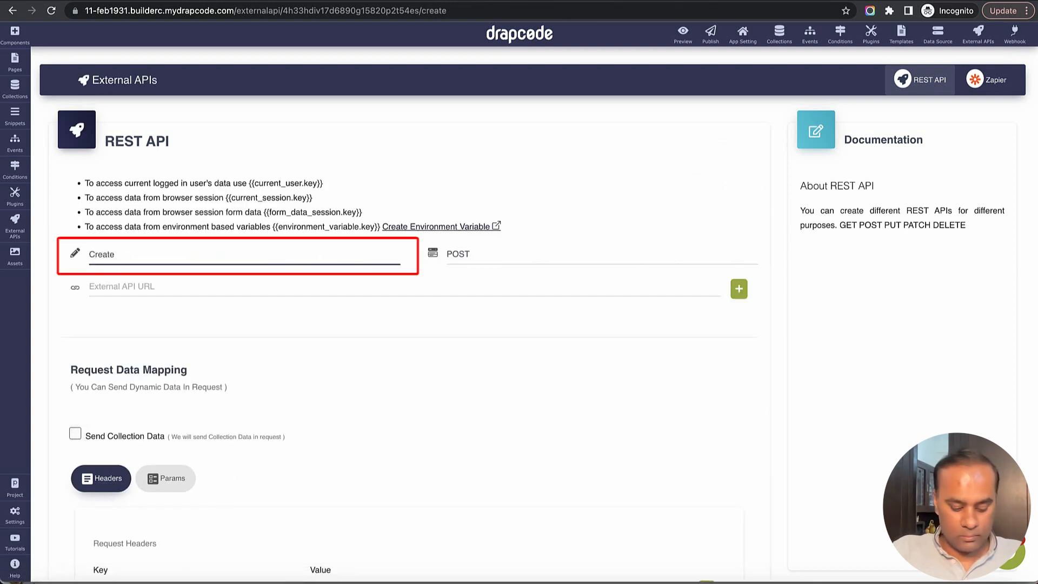
pyautogui.write(' Project on')
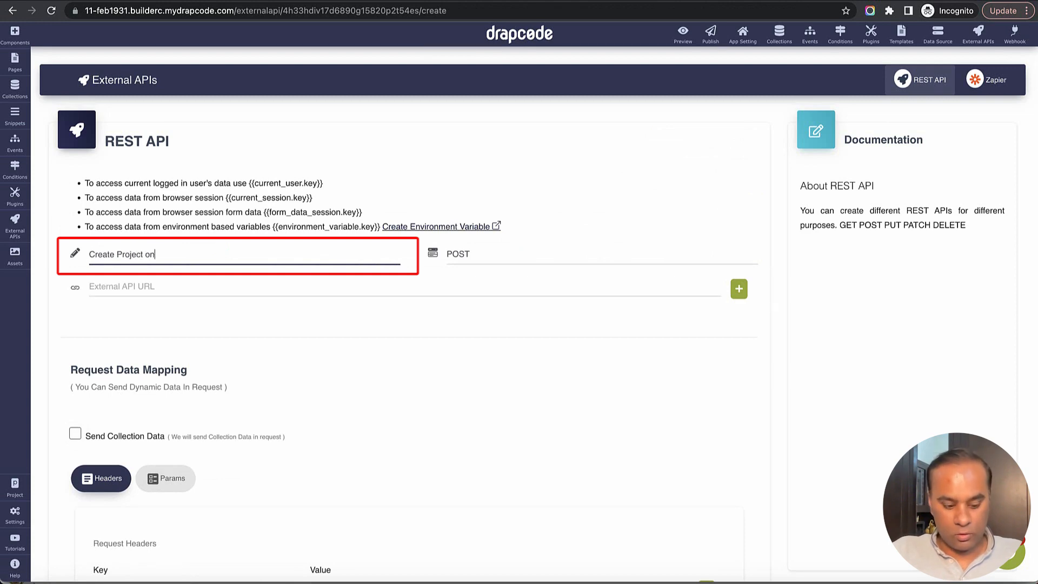
pyautogui.write(' Xano')
pyautogui.press('Tab')
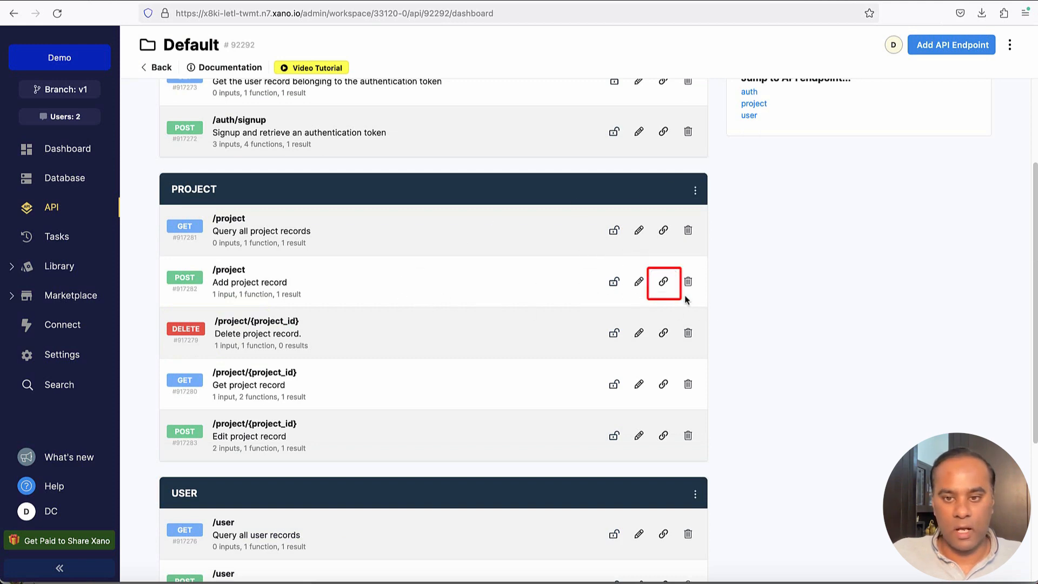
pyautogui.click(664, 281)
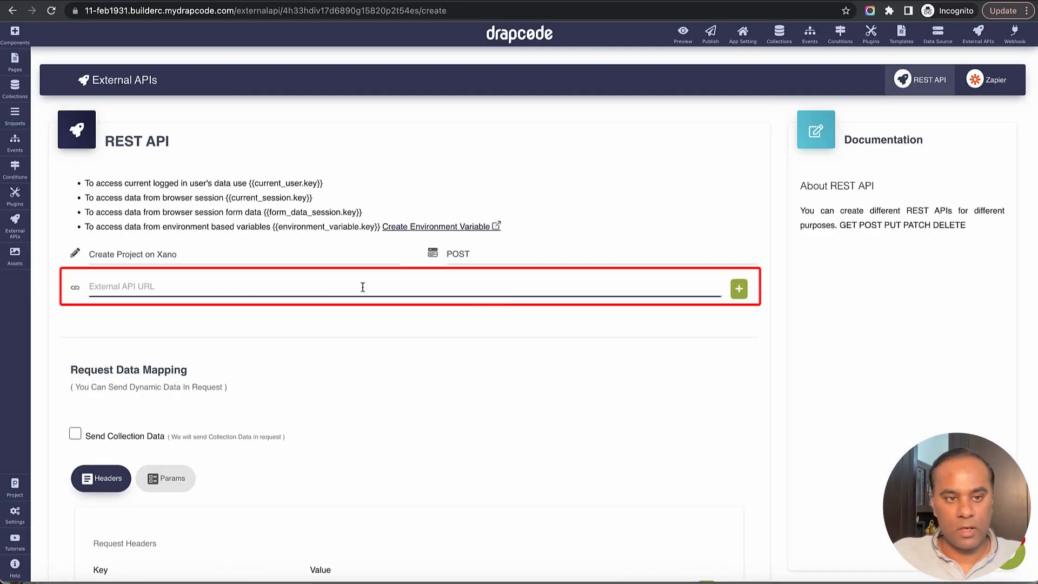
pyautogui.hotkey('ctrl', 'v')
# Enable sending collection data in the request and choose the Project collection
pyautogui.scroll(-5, 482, 305)
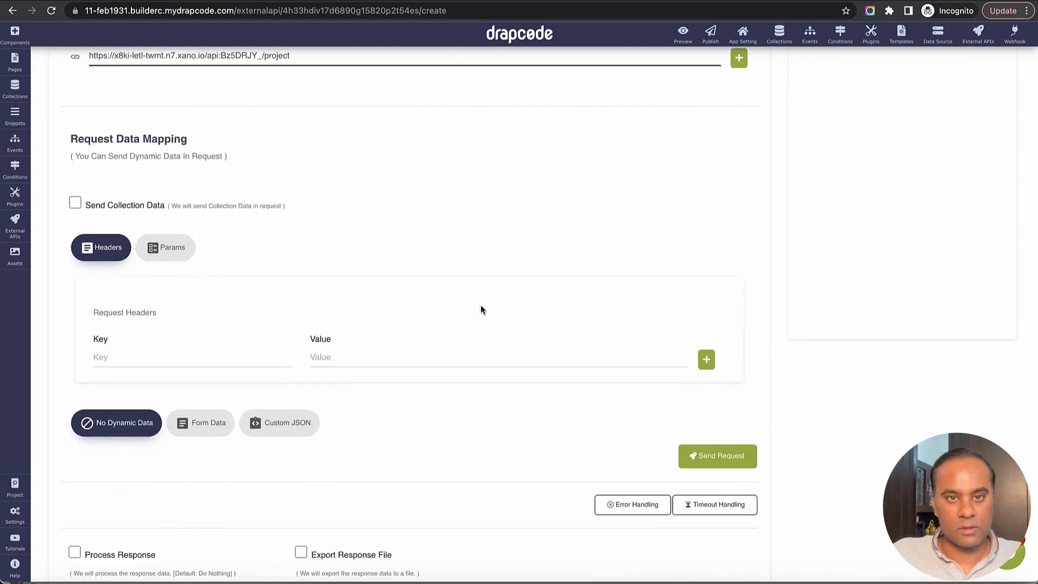
pyautogui.click(75, 203)
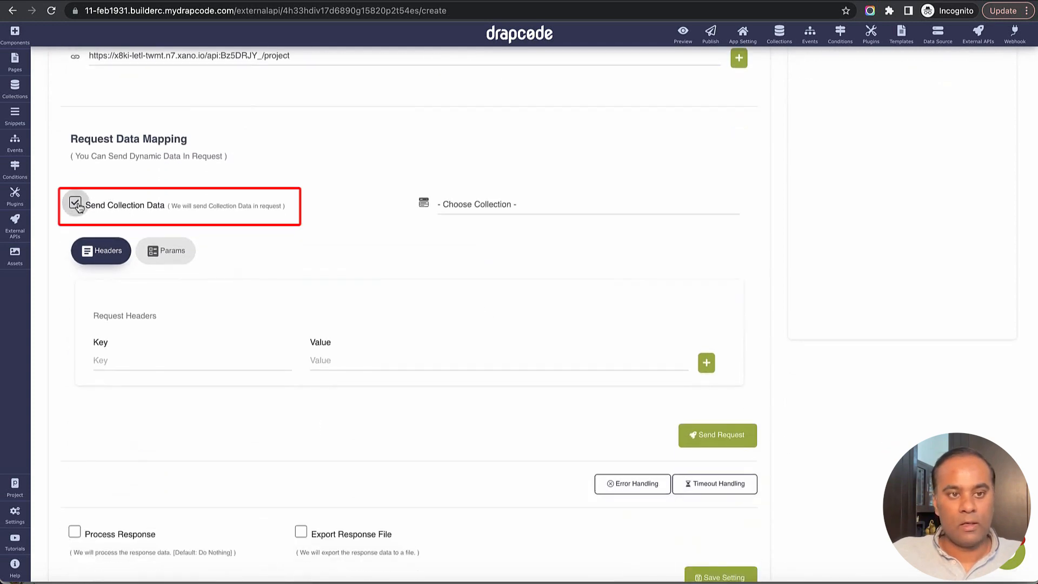
pyautogui.click(492, 208)
pyautogui.click(496, 247)
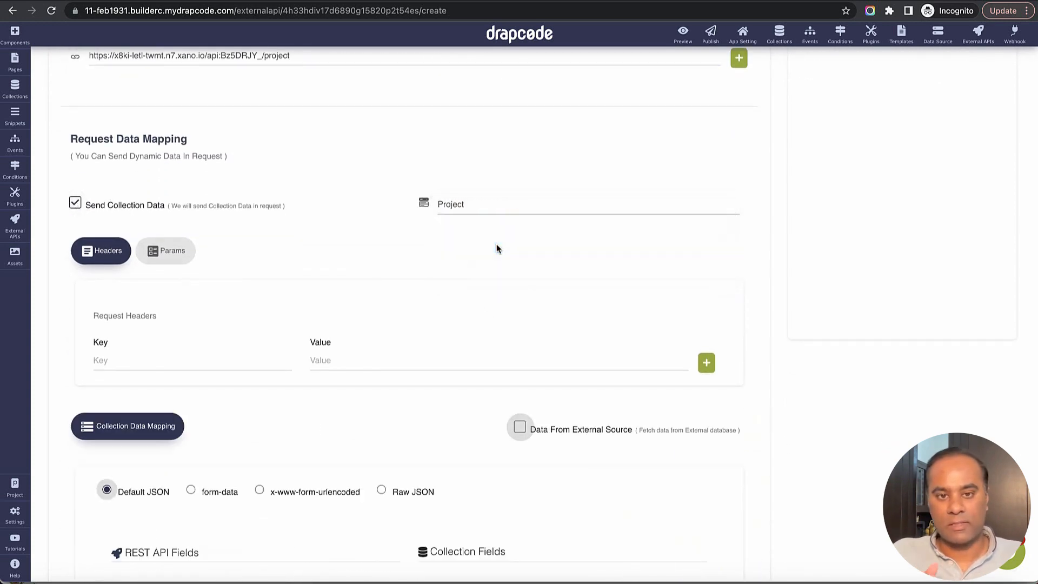
pyautogui.scroll(-1, 492, 265)
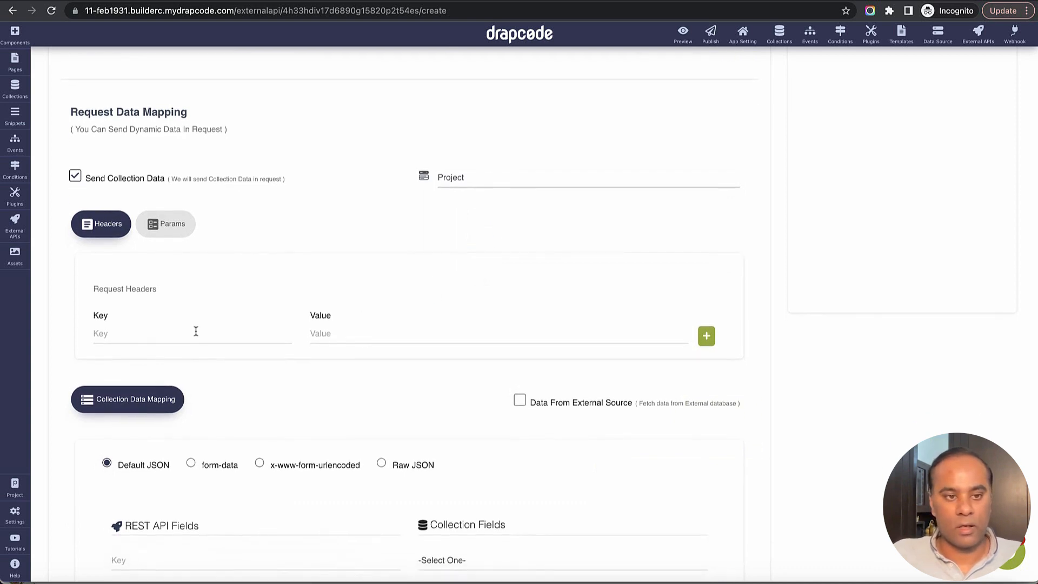
pyautogui.click(195, 331)
pyautogui.scroll(-3, 366, 352)
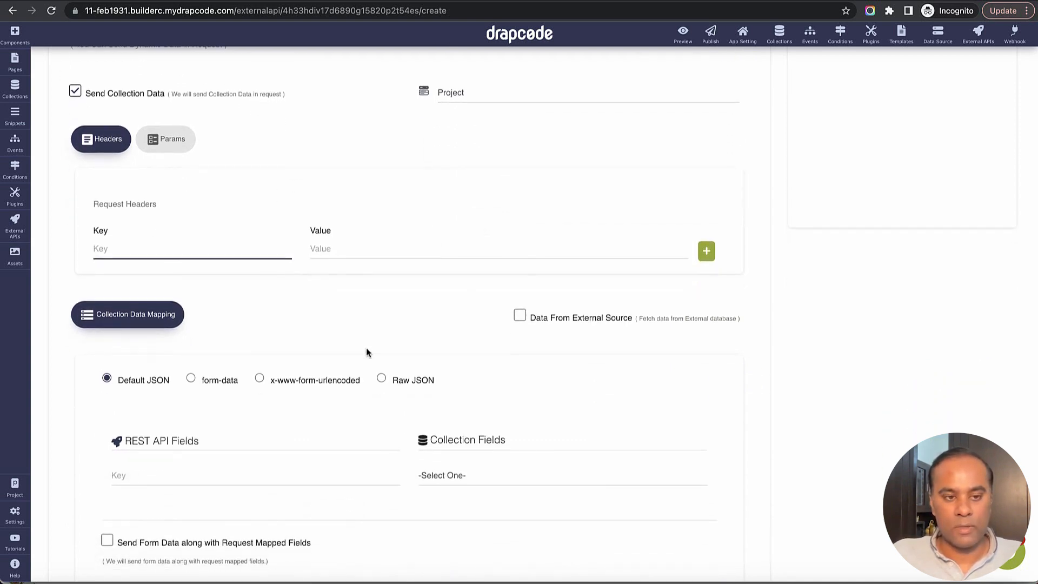
pyautogui.scroll(-2, 366, 352)
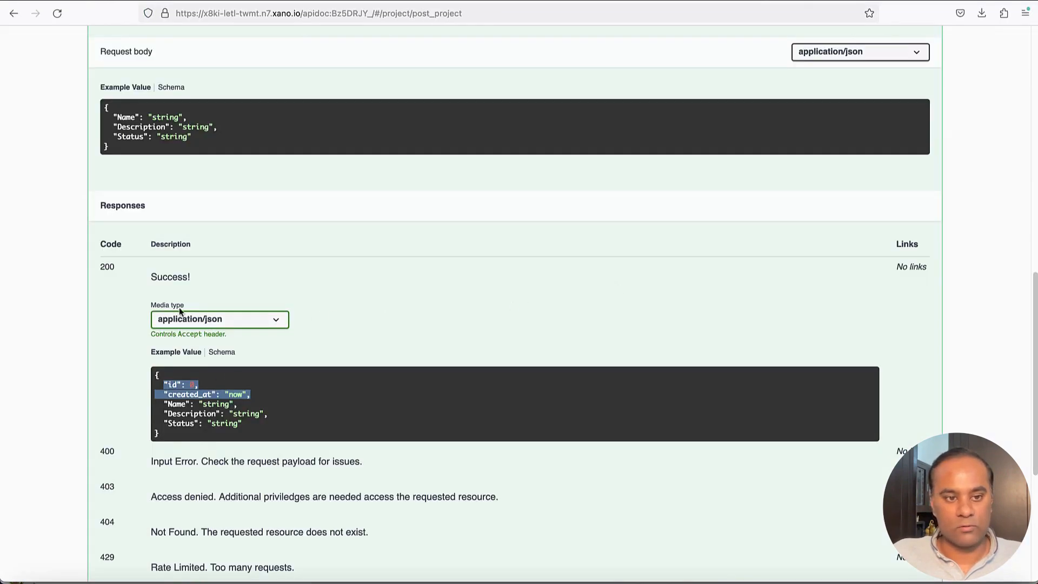
# Add a Name API field key copied from Xano and map it to Project's Name field
pyautogui.doubleClick(127, 118)
pyautogui.press('super+Tab')
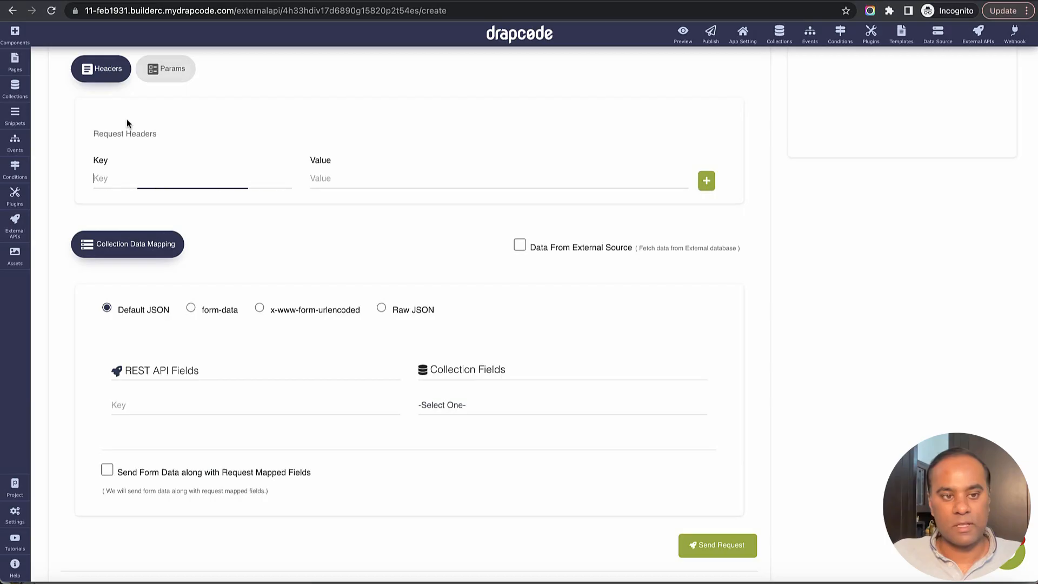
pyautogui.click(185, 412)
pyautogui.hotkey('ctrl', 'v')
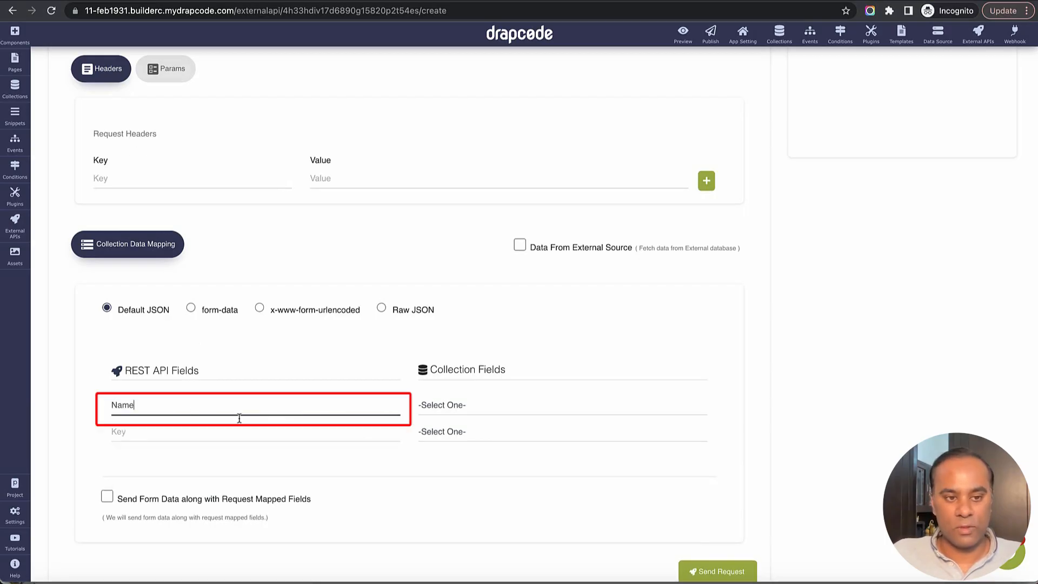
pyautogui.click(455, 407)
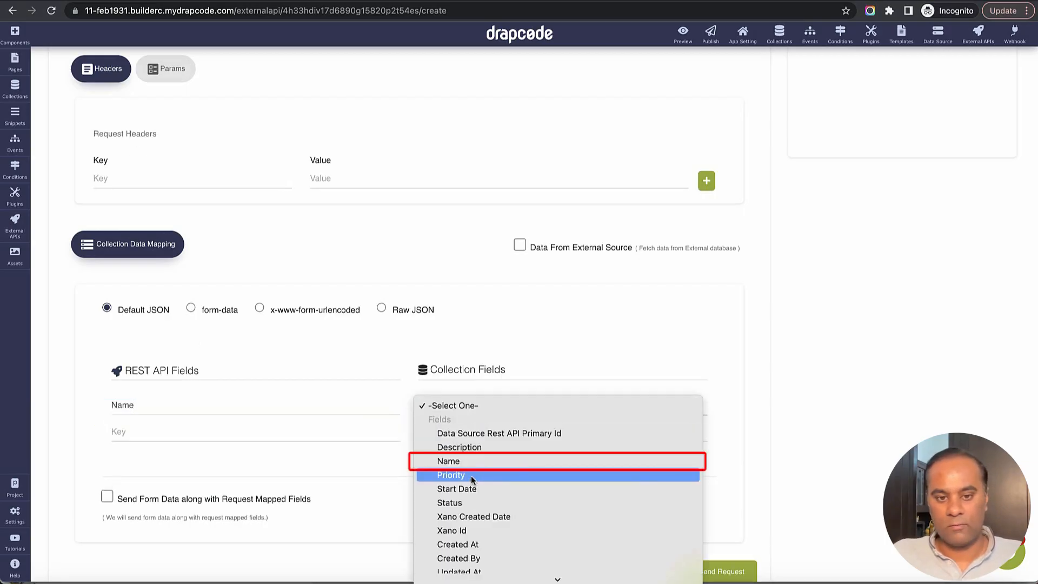
pyautogui.click(466, 462)
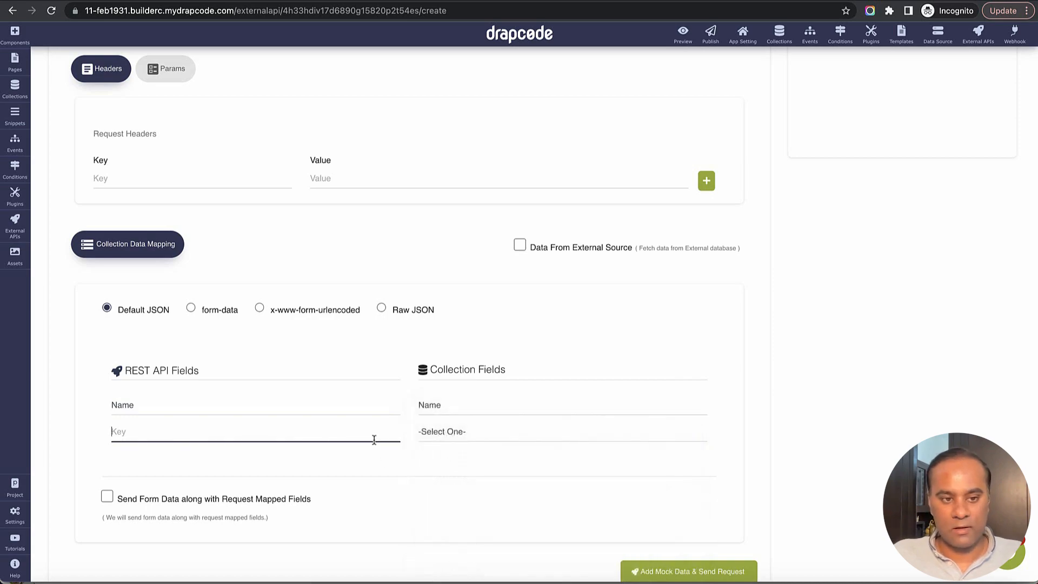
# Add a Description key copied from Xano and map it to the Description field
pyautogui.press('super+Tab')
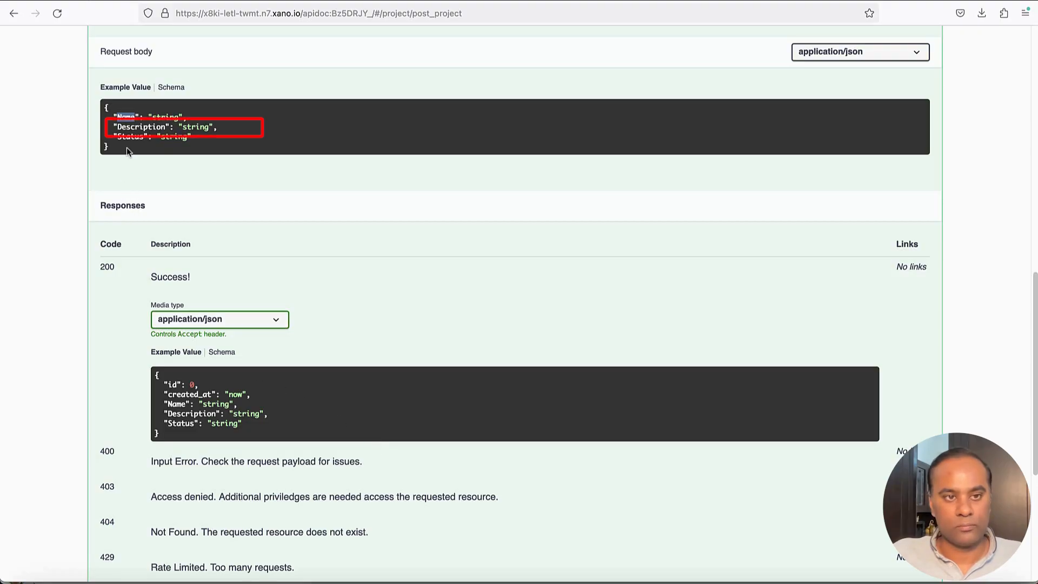
pyautogui.doubleClick(132, 129)
pyautogui.press('super+c')
pyautogui.press('super+Tab')
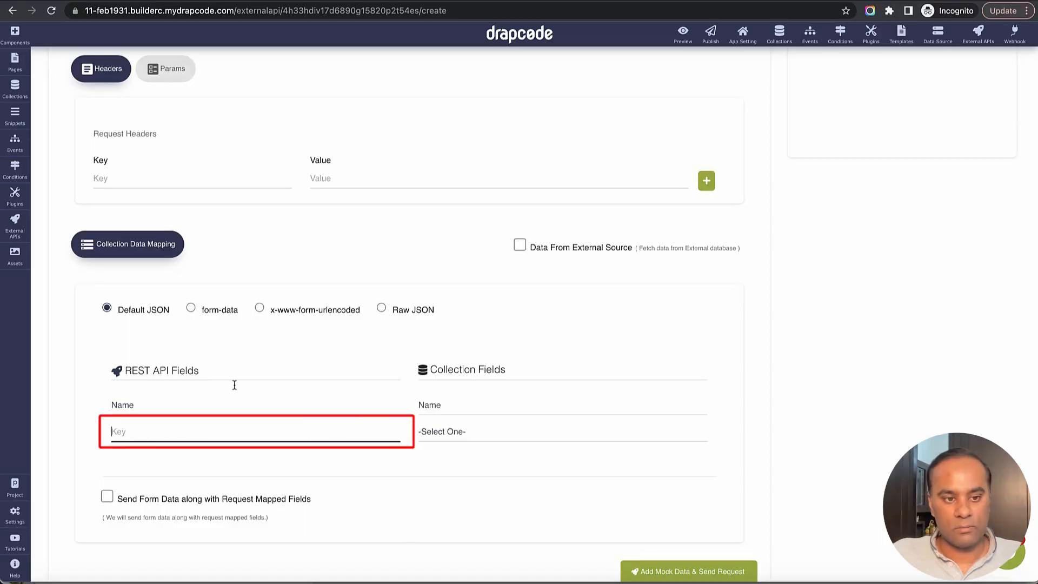
pyautogui.press('super+v')
pyautogui.click(485, 439)
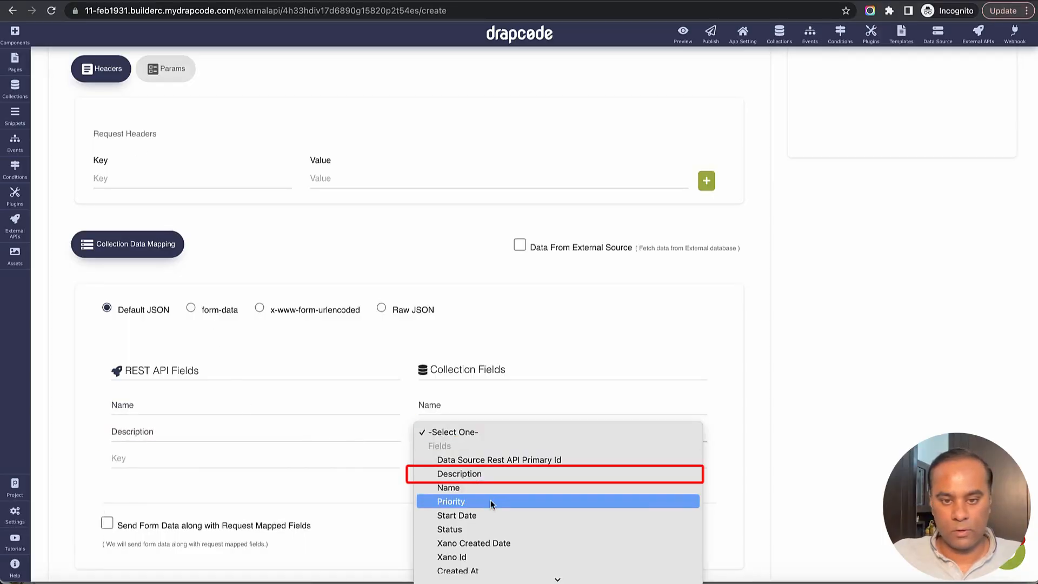
pyautogui.click(486, 475)
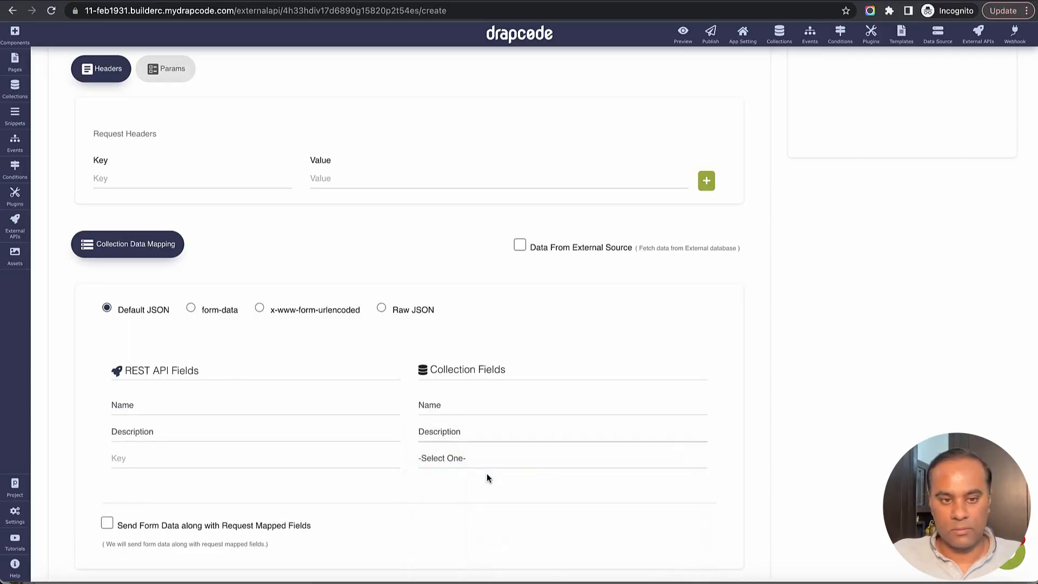
# Map a Status key to the Status field and save the API settings
pyautogui.press('super+Tab')
pyautogui.doubleClick(127, 138)
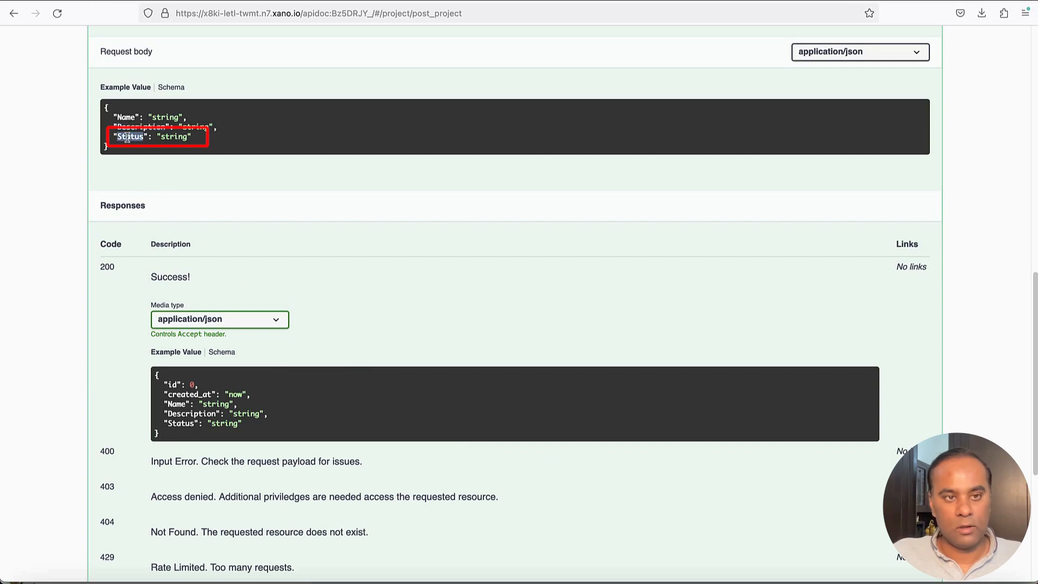
pyautogui.hotkey('ctrl', 'c')
pyautogui.press('super+Tab')
pyautogui.scroll(-5, 209, 314)
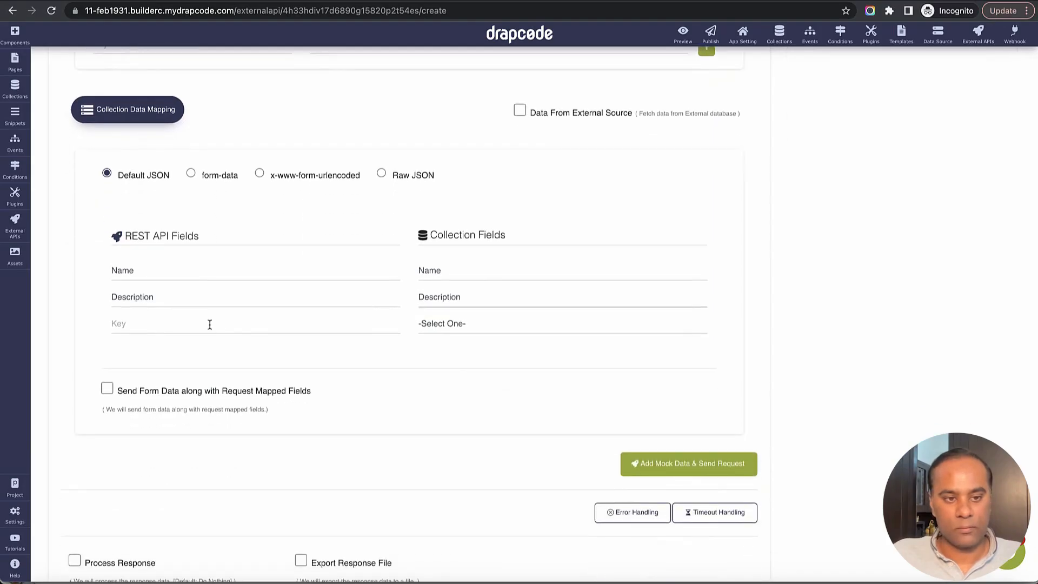
pyautogui.click(210, 324)
pyautogui.hotkey('ctrl', 'v')
pyautogui.click(441, 324)
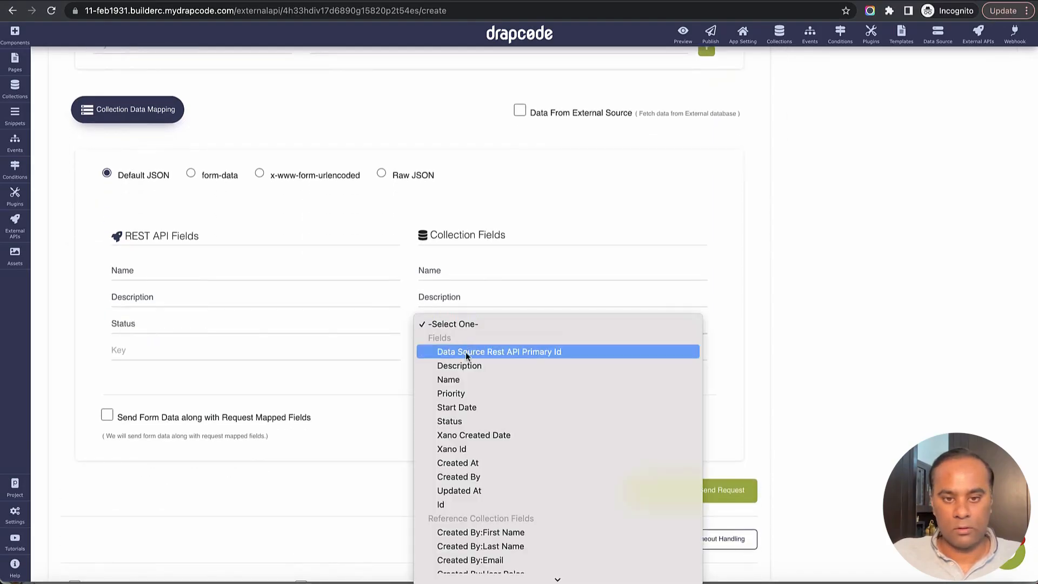
pyautogui.click(464, 423)
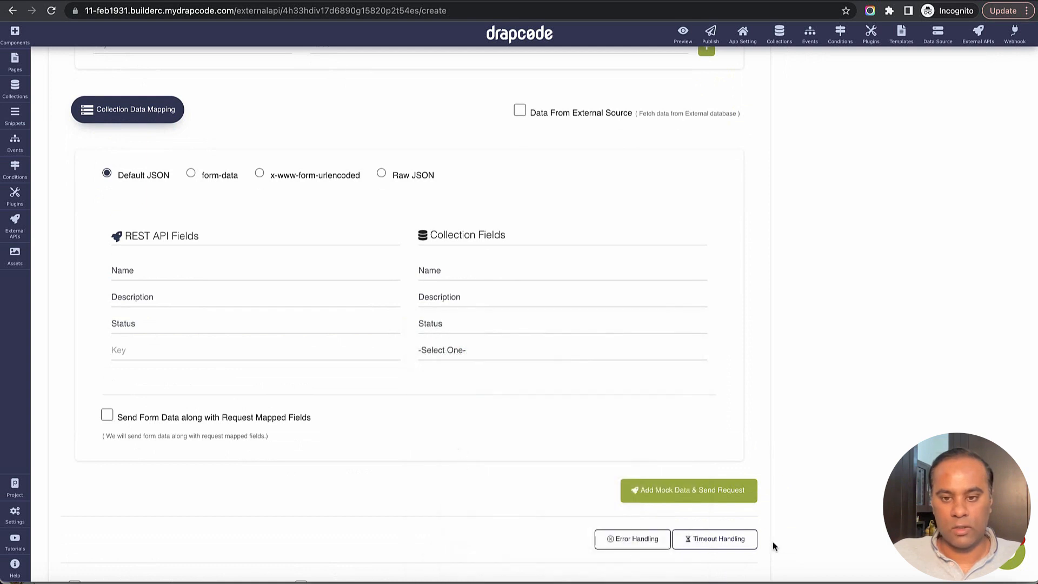
pyautogui.scroll(-2, 860, 478)
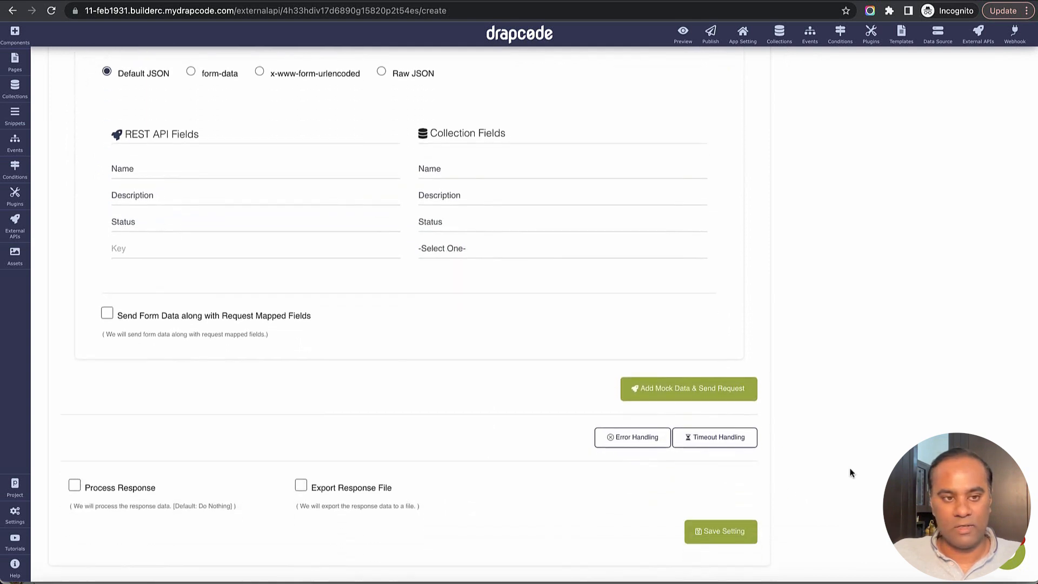
pyautogui.click(727, 530)
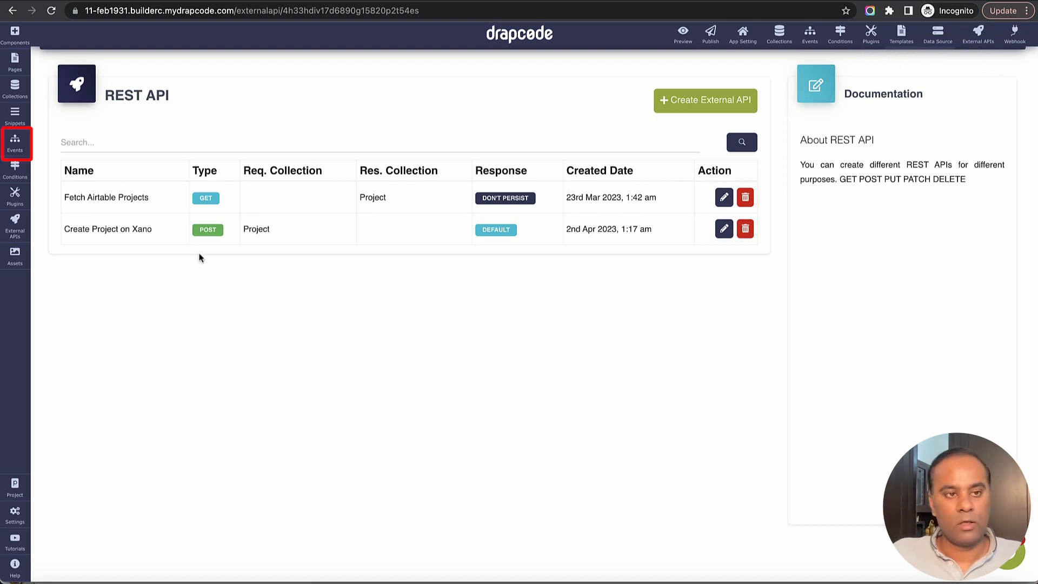
# Create a new event named 'Create Project on DrapCode and then on Xano'
pyautogui.click(15, 145)
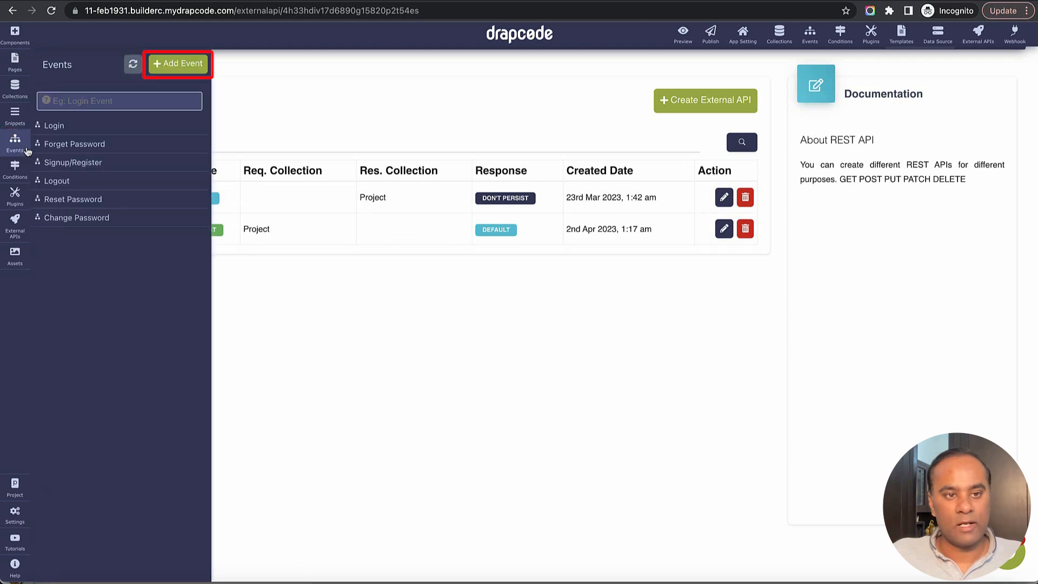
pyautogui.click(178, 63)
pyautogui.write('C')
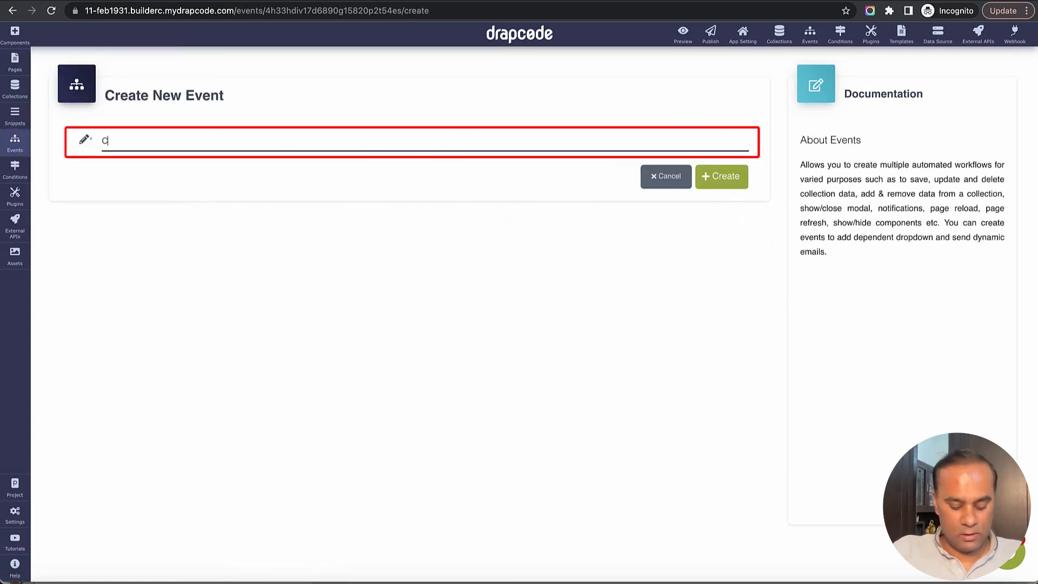
pyautogui.write('reate Projec')
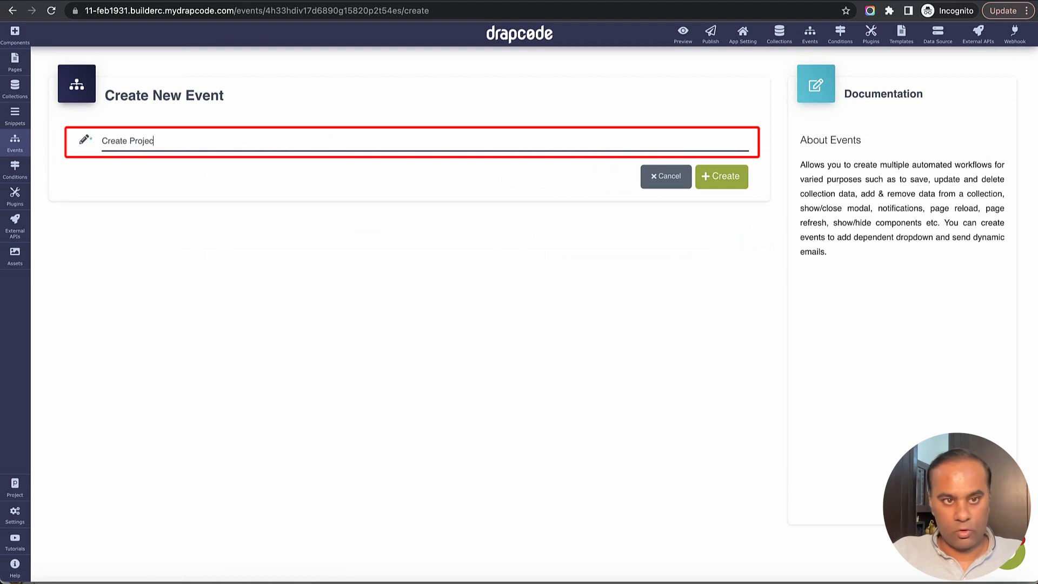
pyautogui.write('t on DrapCode and then o')
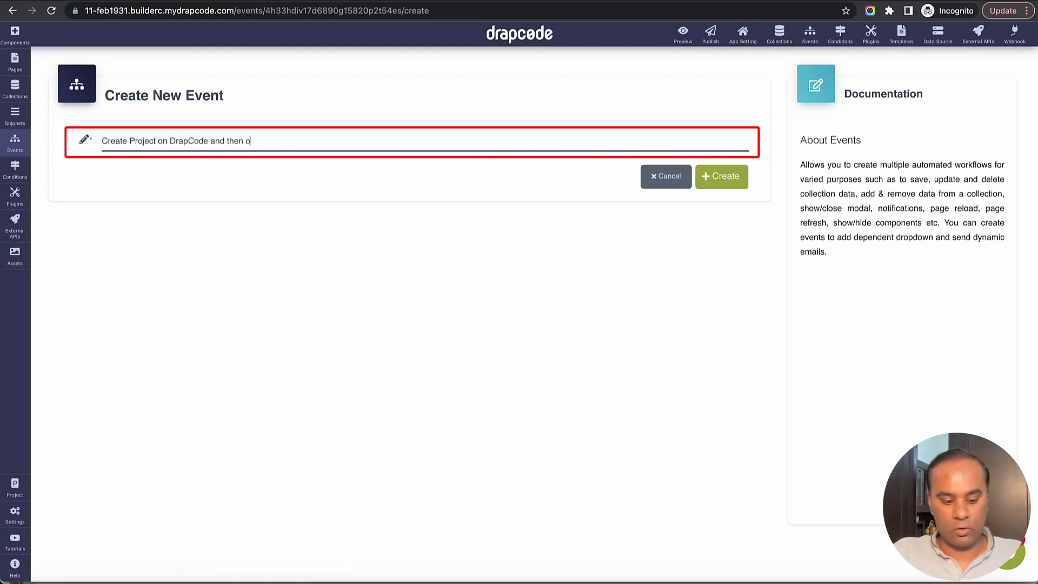
pyautogui.write('n Xano')
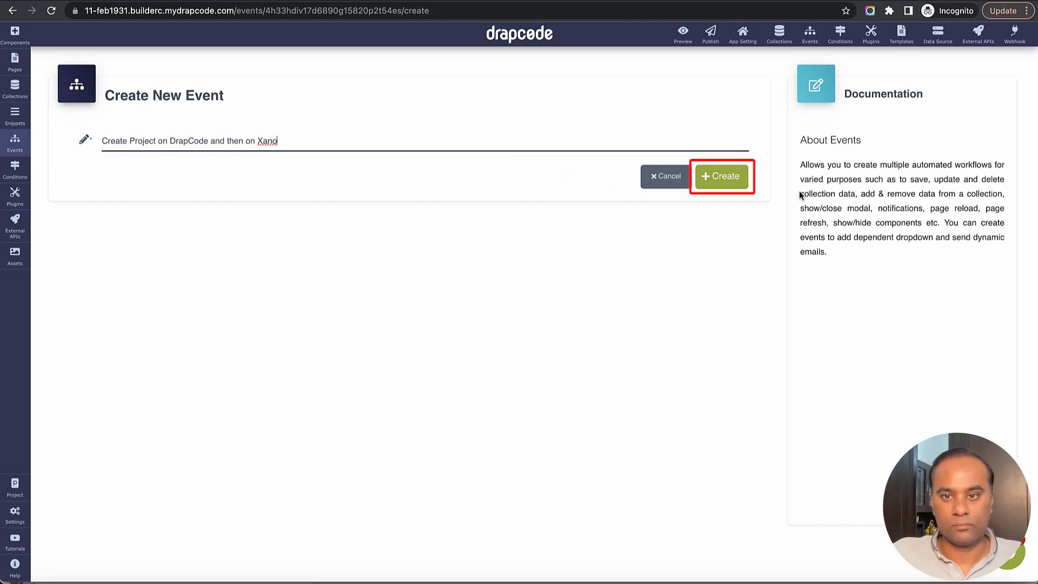
pyautogui.click(741, 182)
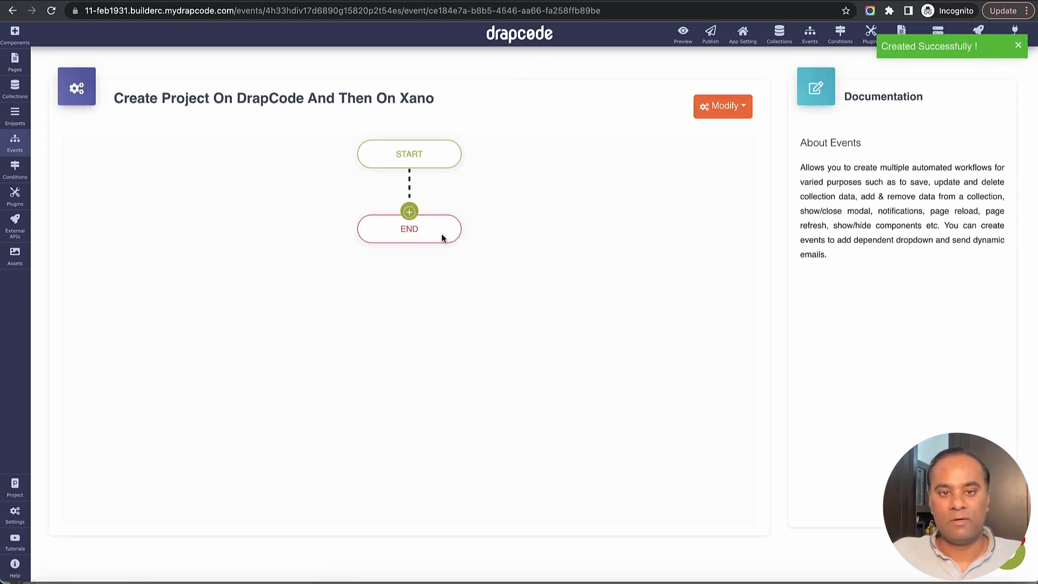
# Add a Save Data step to the Project collection with success and error messages
pyautogui.click(410, 211)
pyautogui.moveTo(453, 382)
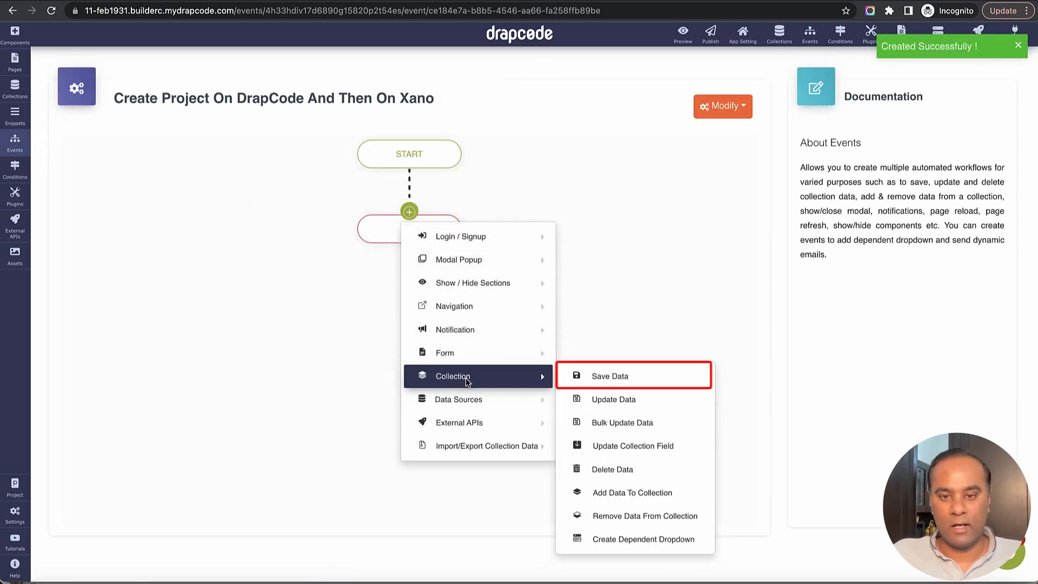
pyautogui.click(610, 375)
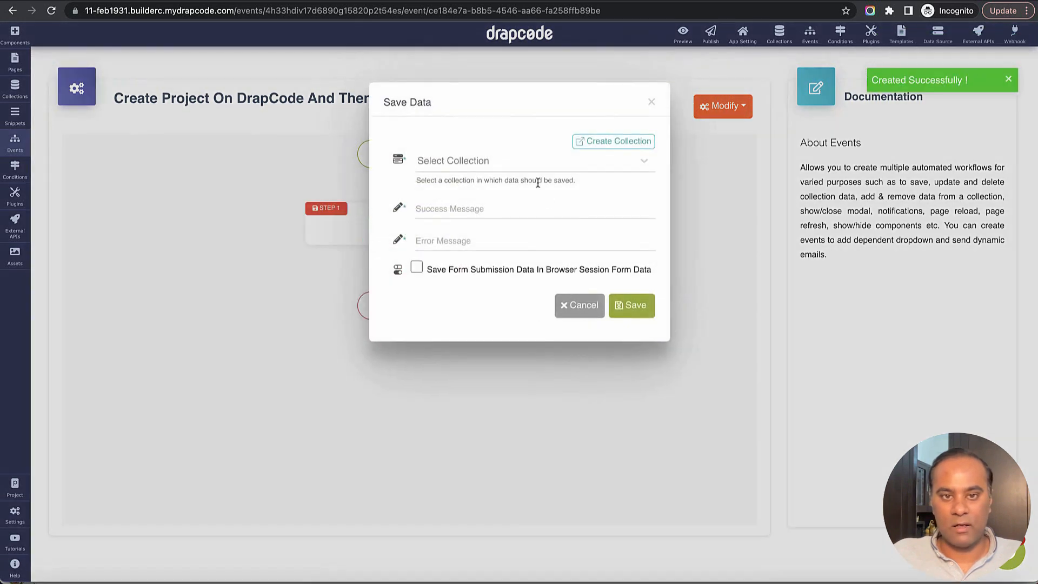
pyautogui.click(533, 162)
pyautogui.click(529, 239)
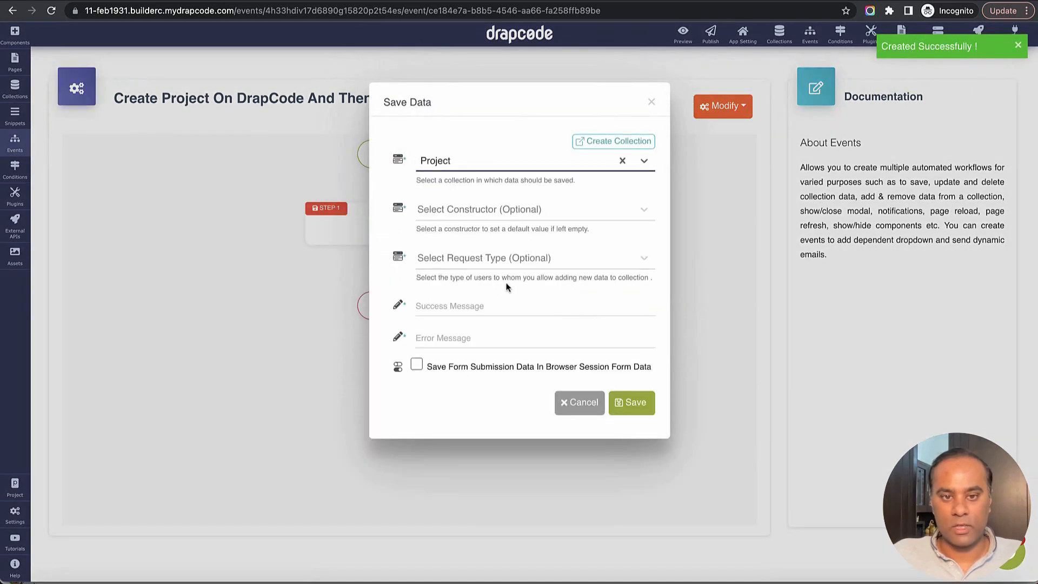
pyautogui.click(504, 304)
pyautogui.write('Saved ')
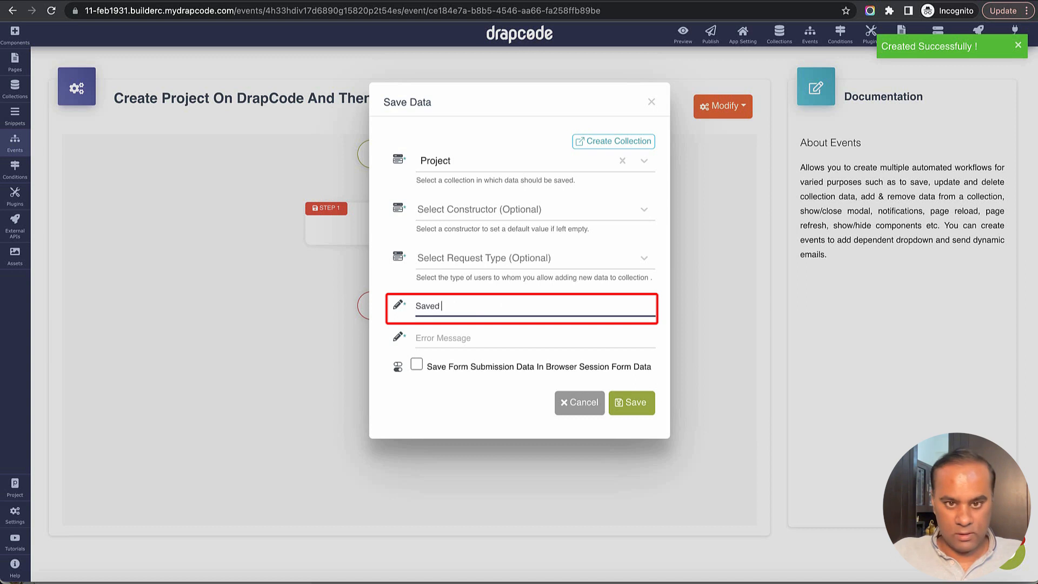
pyautogui.write('in DrapCode')
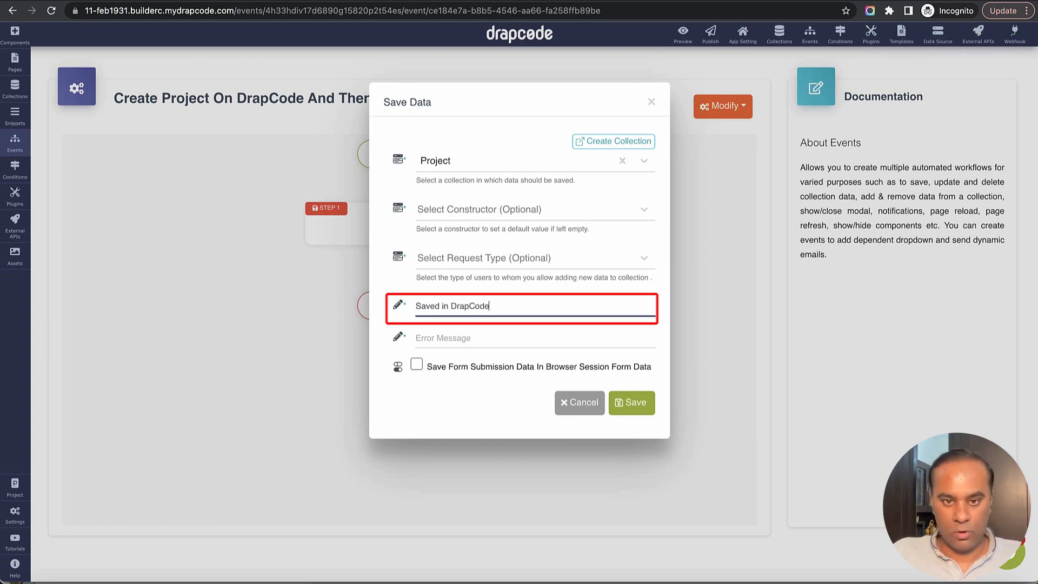
pyautogui.press('Tab')
pyautogui.write('Err')
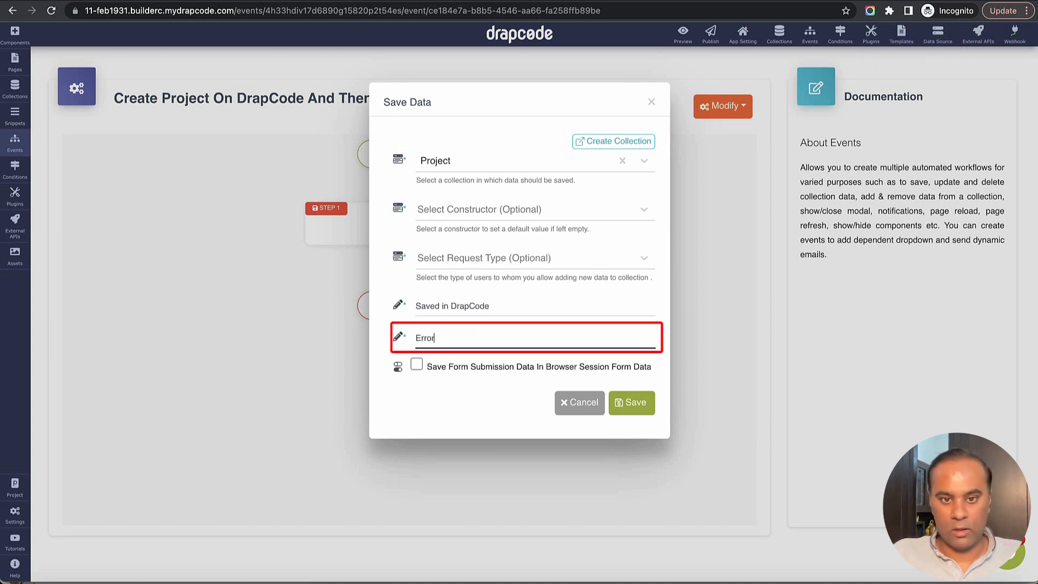
pyautogui.click(629, 402)
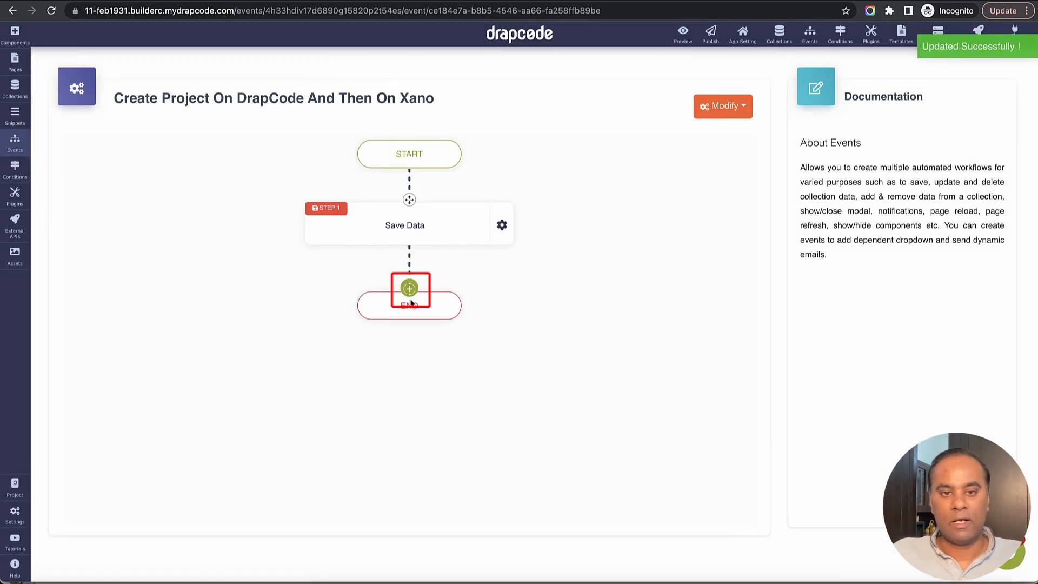
# Add a Send Data step to 'Create Project on Xano' with message 'Sent to Xano', saving the response
pyautogui.click(409, 290)
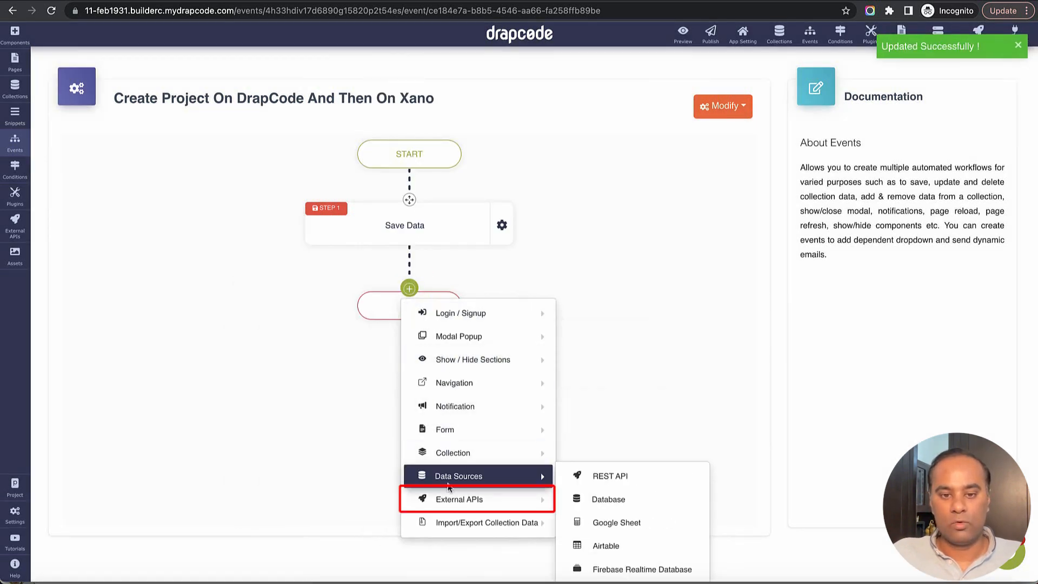
pyautogui.click(641, 499)
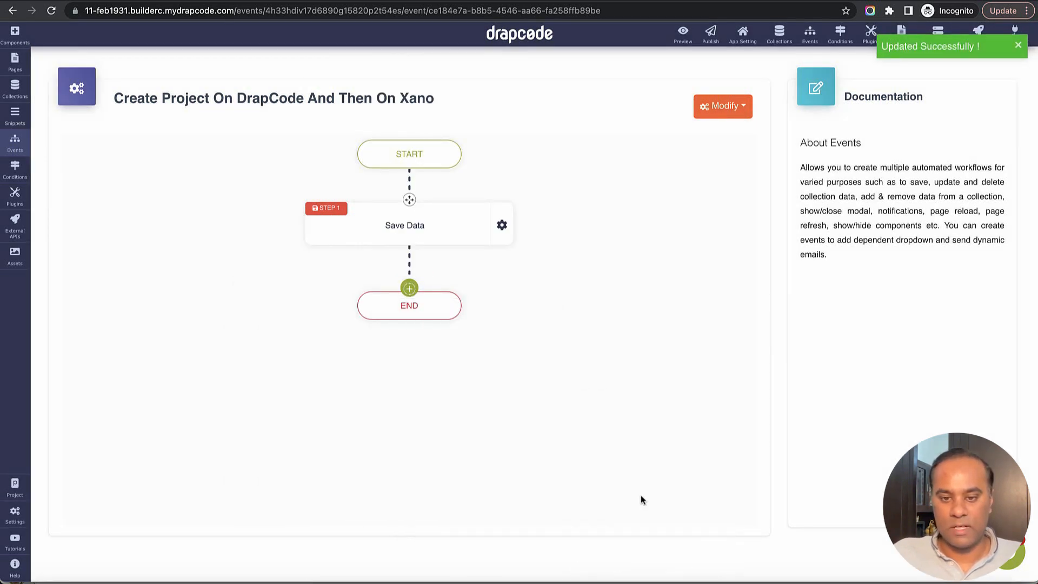
pyautogui.click(518, 161)
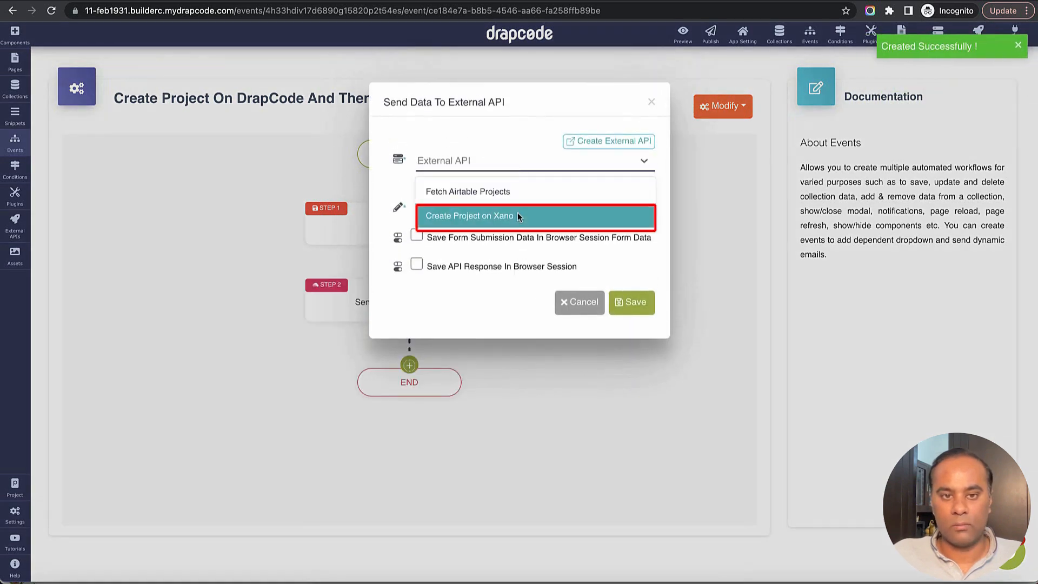
pyautogui.click(517, 216)
pyautogui.click(449, 212)
pyautogui.write('S')
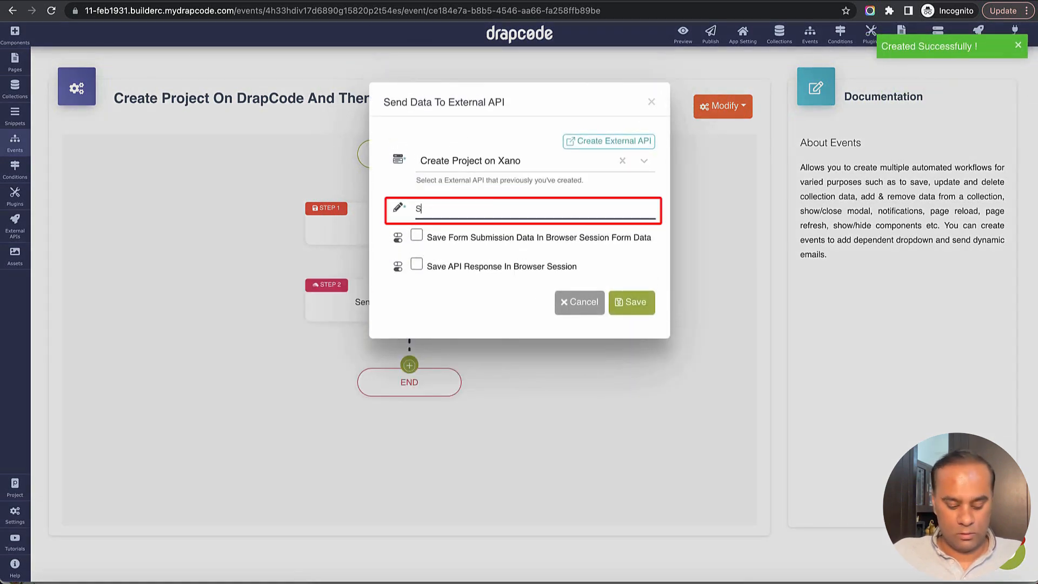
pyautogui.write('ent to Xano')
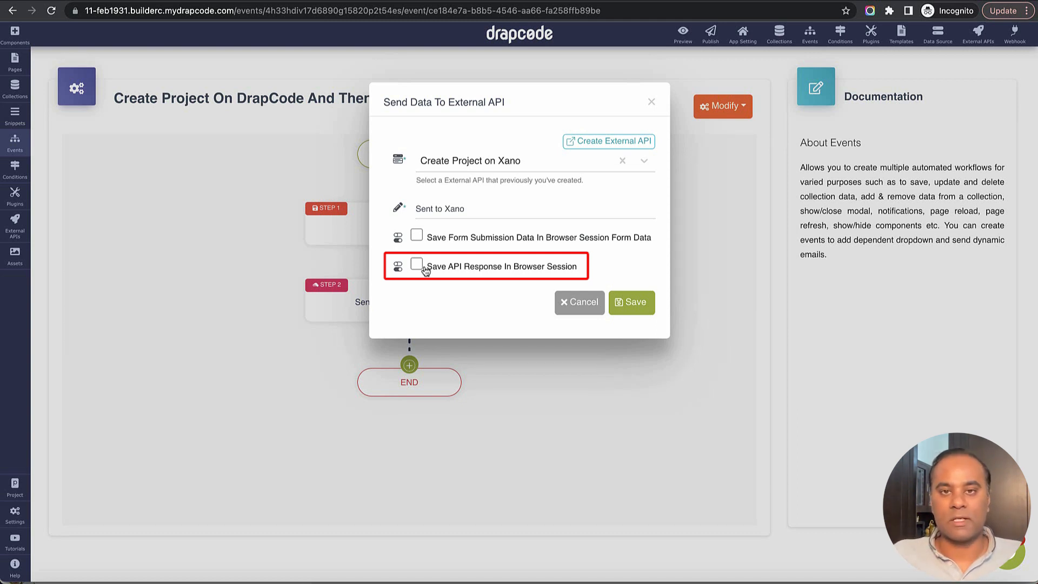
pyautogui.click(417, 265)
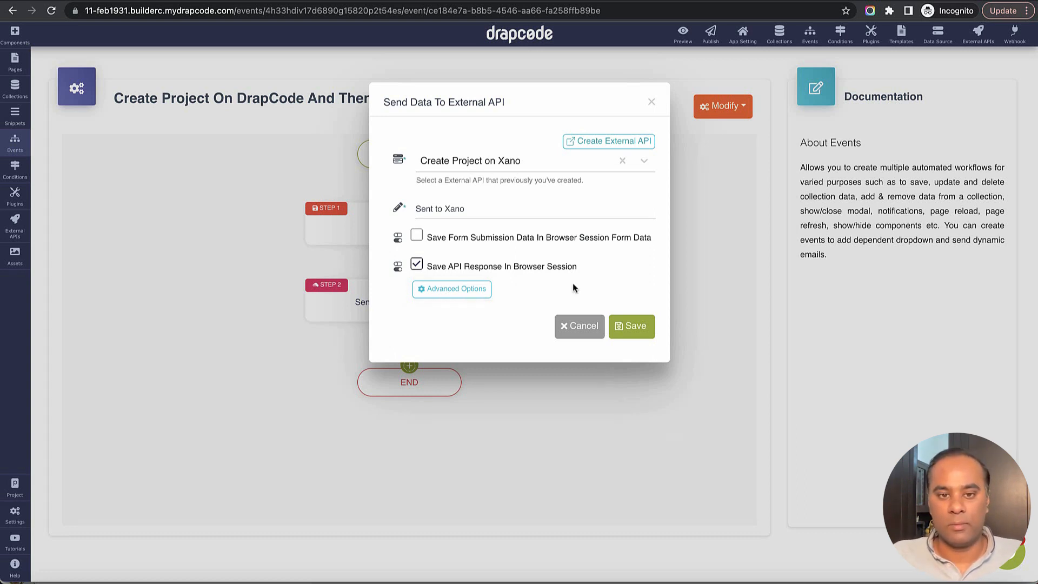
pyautogui.click(637, 328)
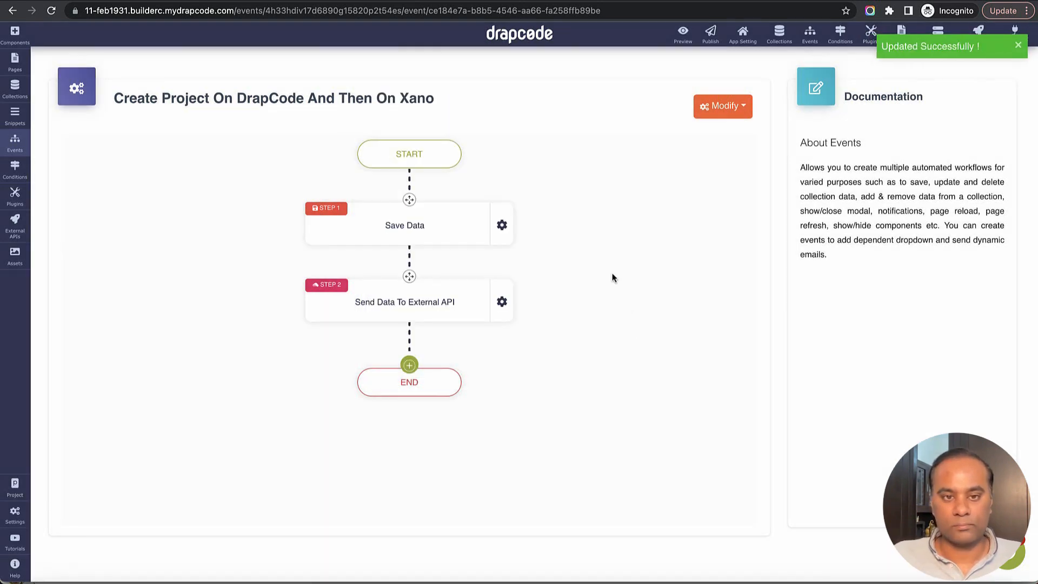
# Attach the 'Create Project on DrapCode and then on Xano' event to the Home page Project Form and preview
pyautogui.click(15, 62)
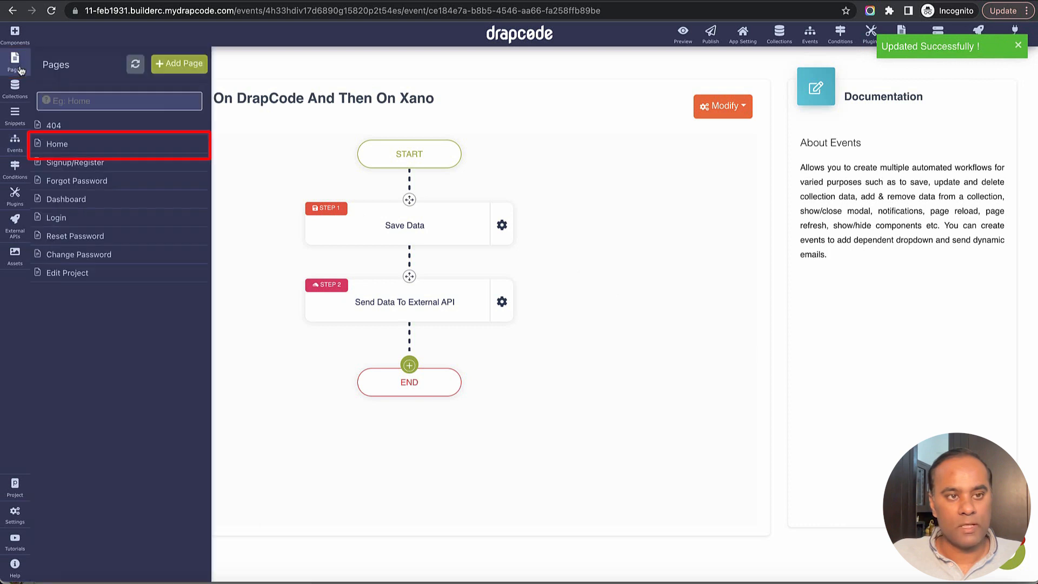
pyautogui.click(74, 149)
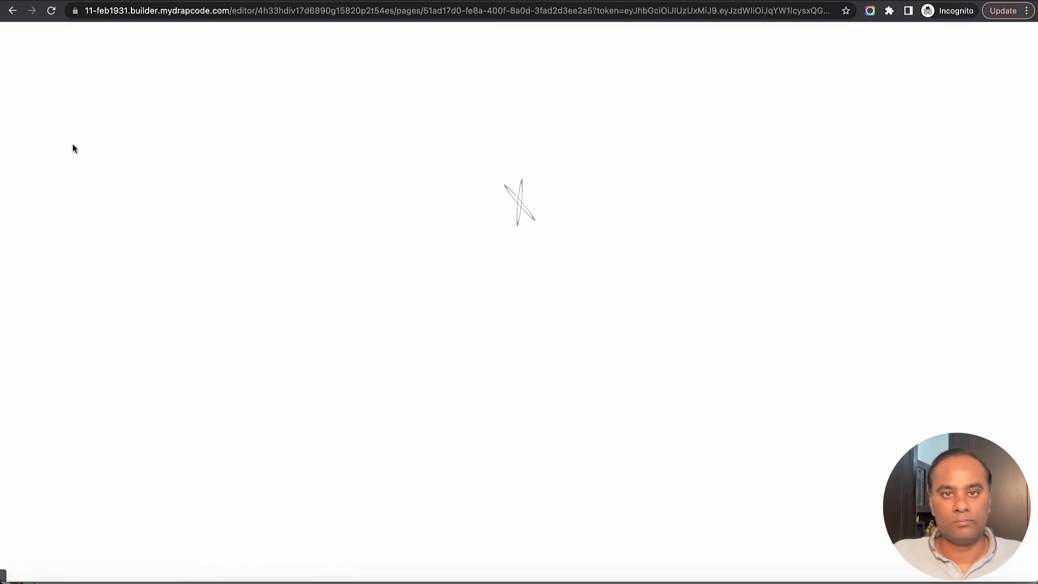
pyautogui.click(787, 132)
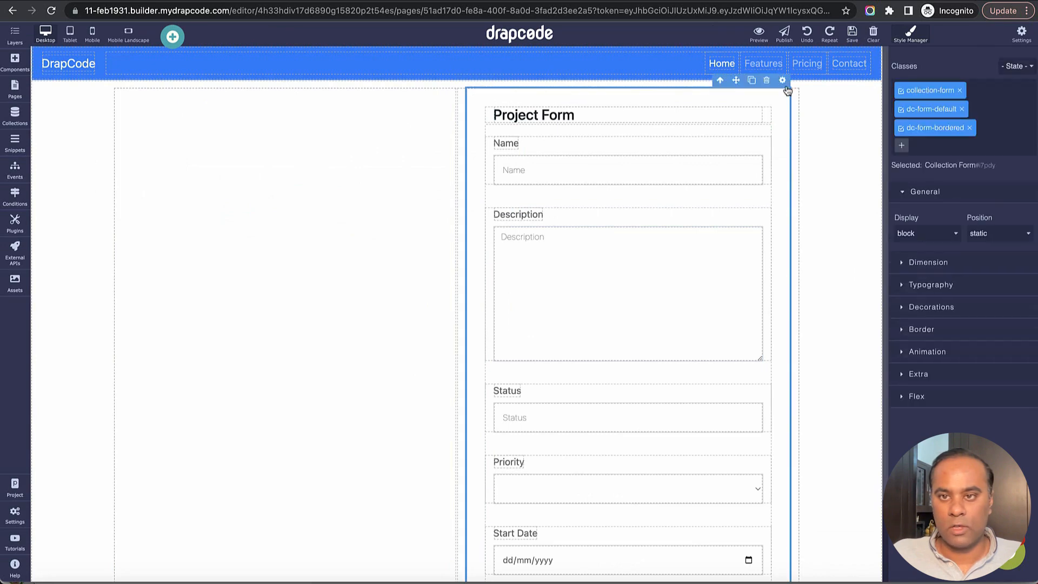
pyautogui.click(783, 82)
pyautogui.click(863, 252)
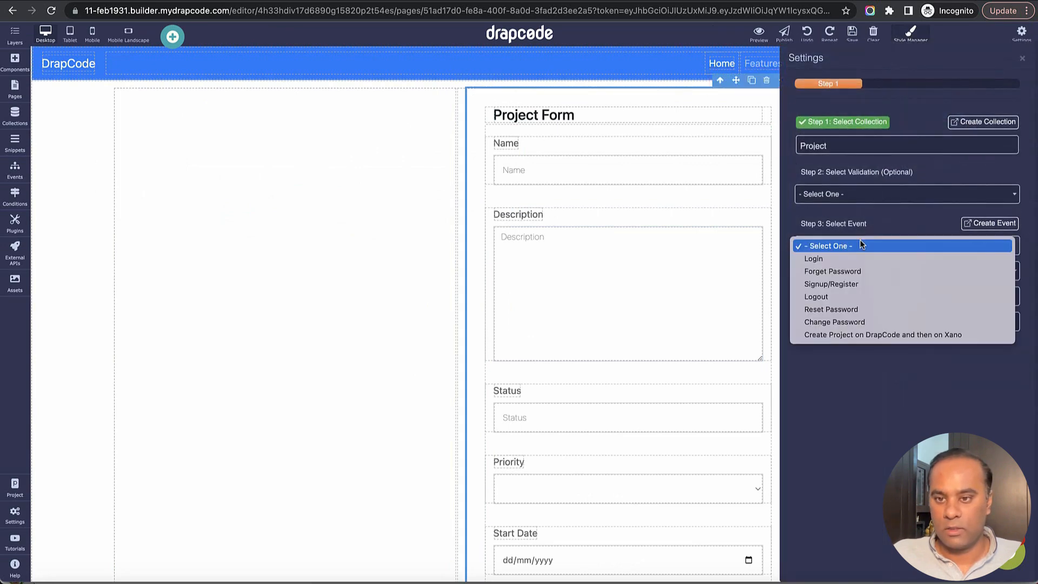
pyautogui.click(873, 334)
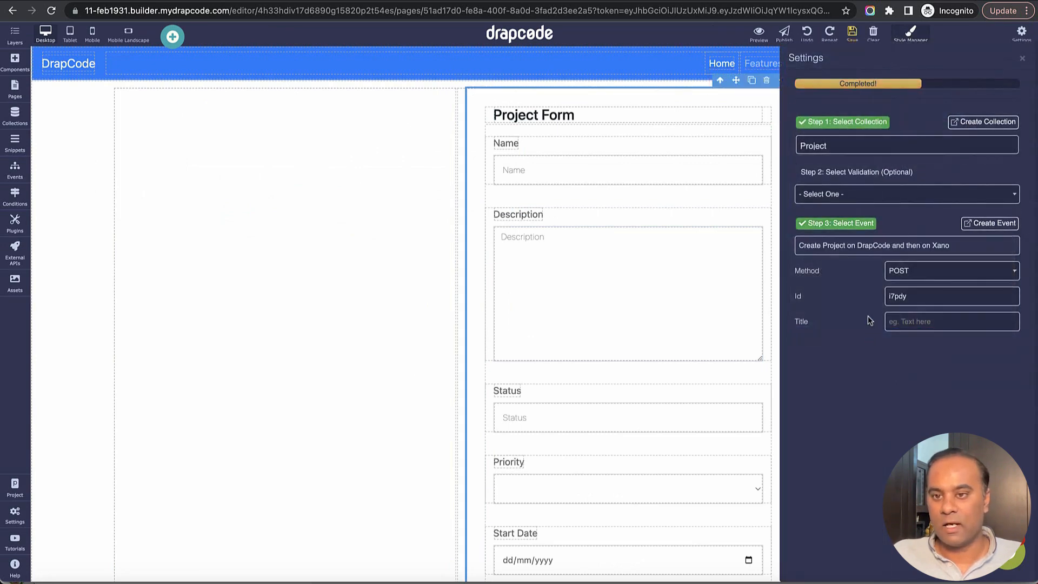
pyautogui.click(1023, 58)
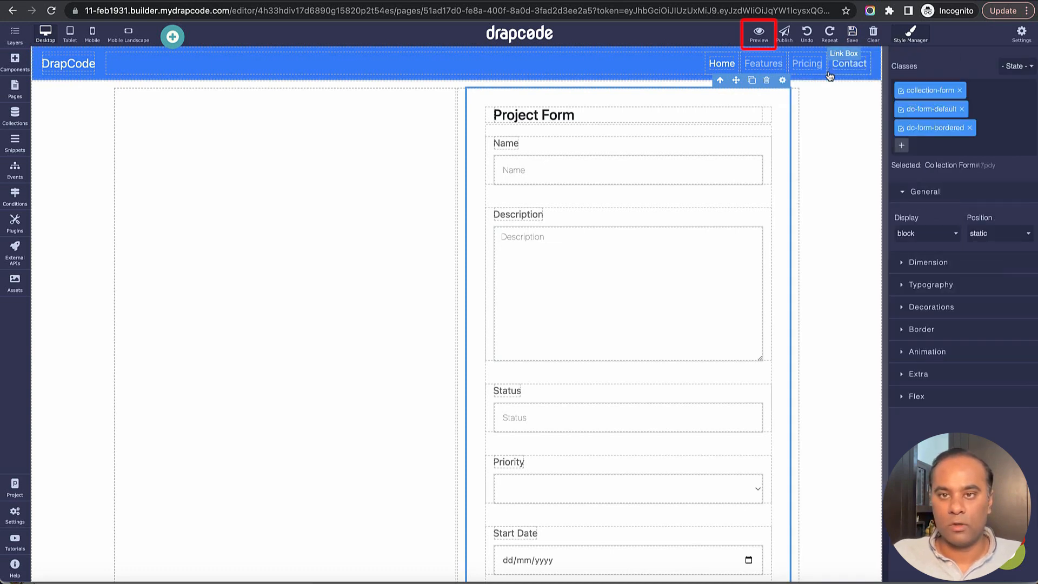
pyautogui.click(759, 33)
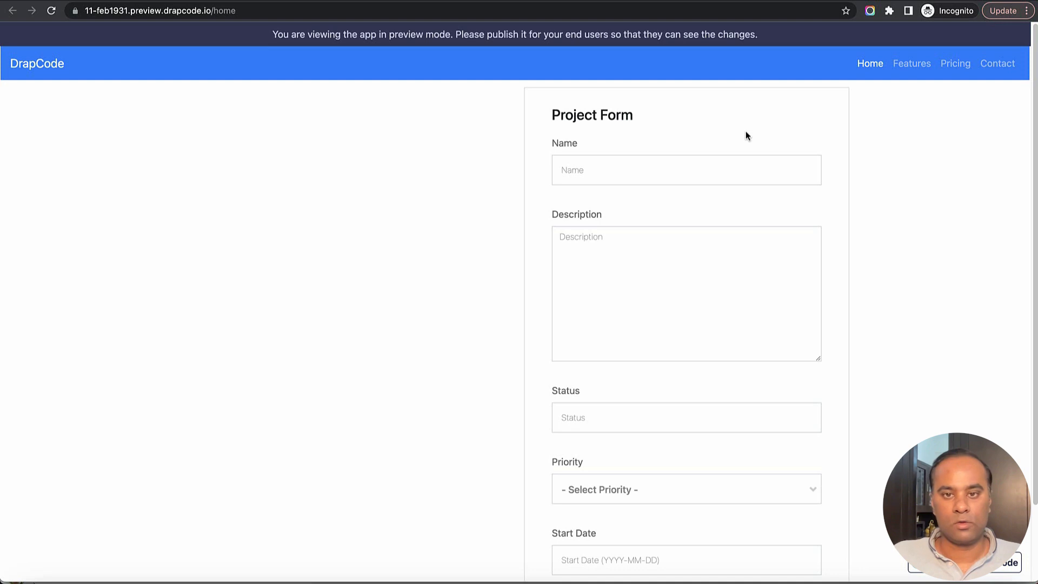
pyautogui.click(738, 161)
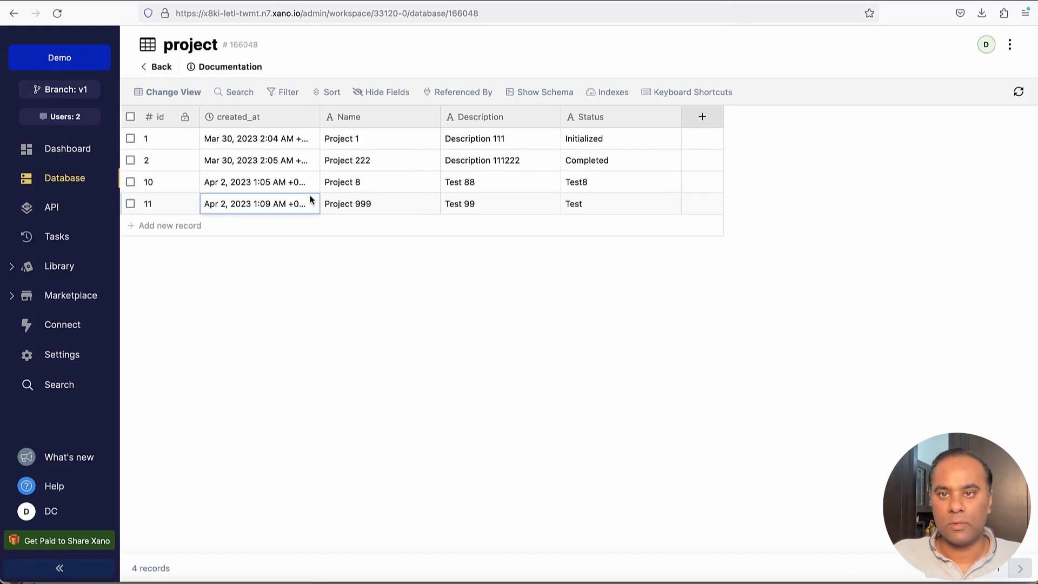
# Select the Project 8 and Project 999 rows in Xano and delete them
pyautogui.click(130, 204)
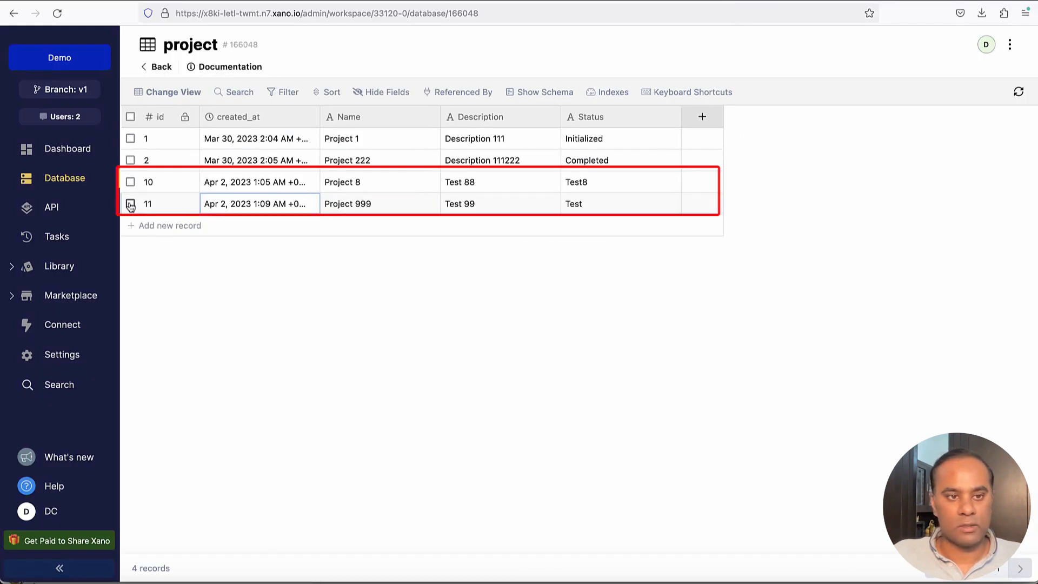
pyautogui.click(130, 182)
pyautogui.click(255, 93)
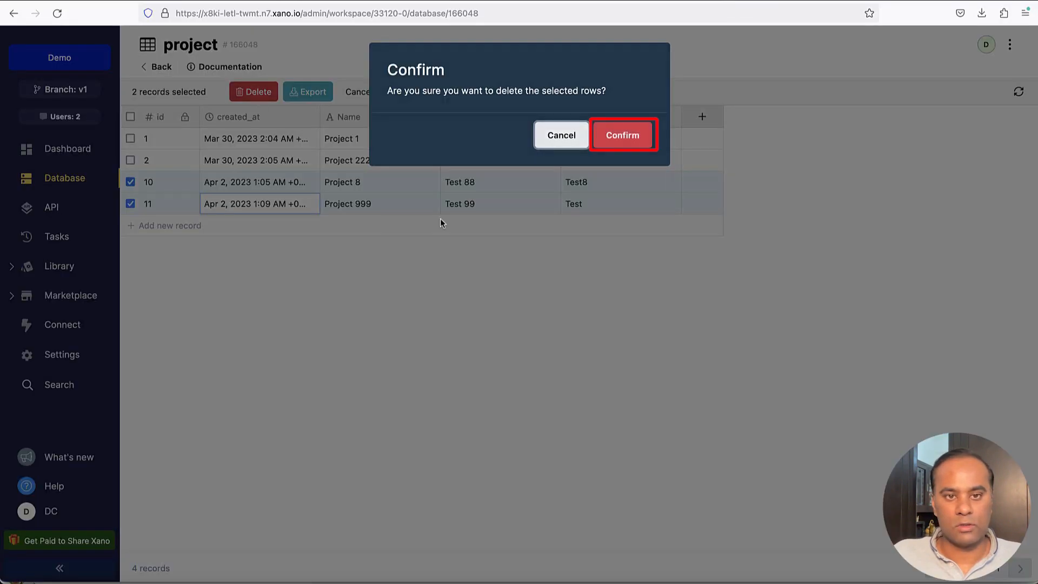
pyautogui.click(619, 144)
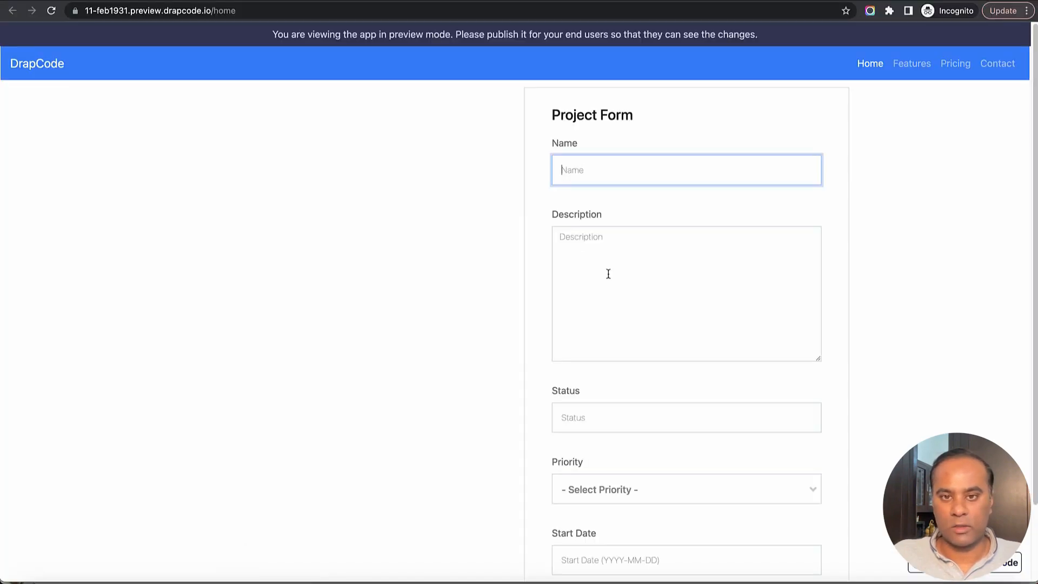
# Enter Name Project ABC, Description Test, Status ABC, Low priority and start date 13 April 2023
pyautogui.write('Project ABC')
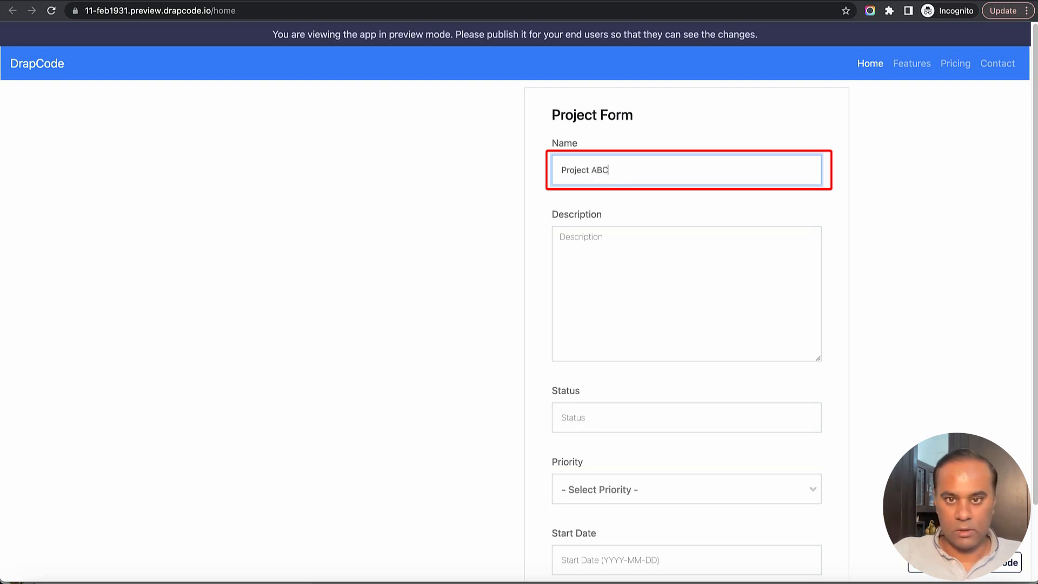
pyautogui.click(562, 236)
pyautogui.write('Test')
pyautogui.click(562, 418)
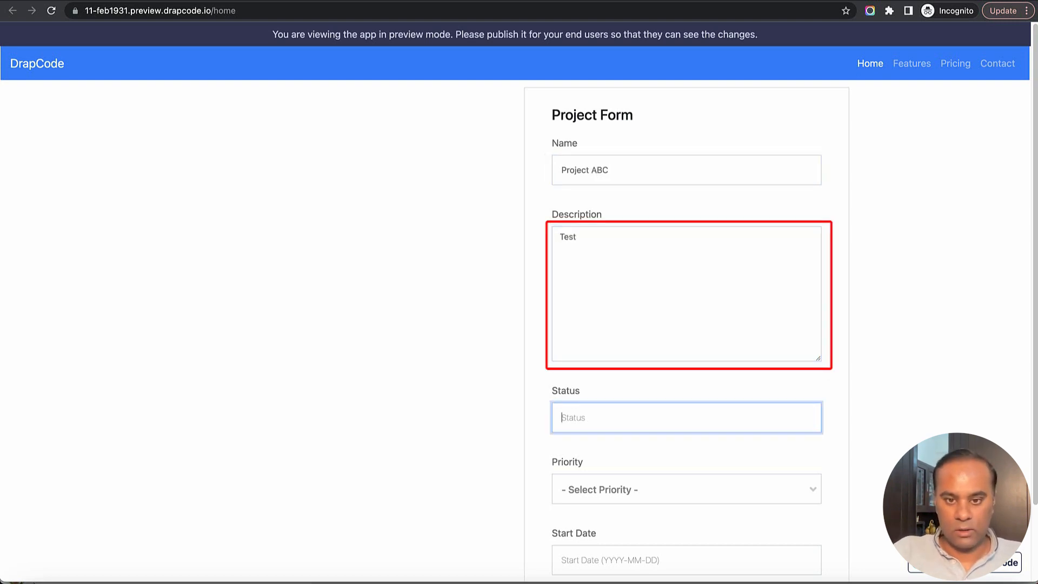
pyautogui.write('ABC')
pyautogui.press('Tab')
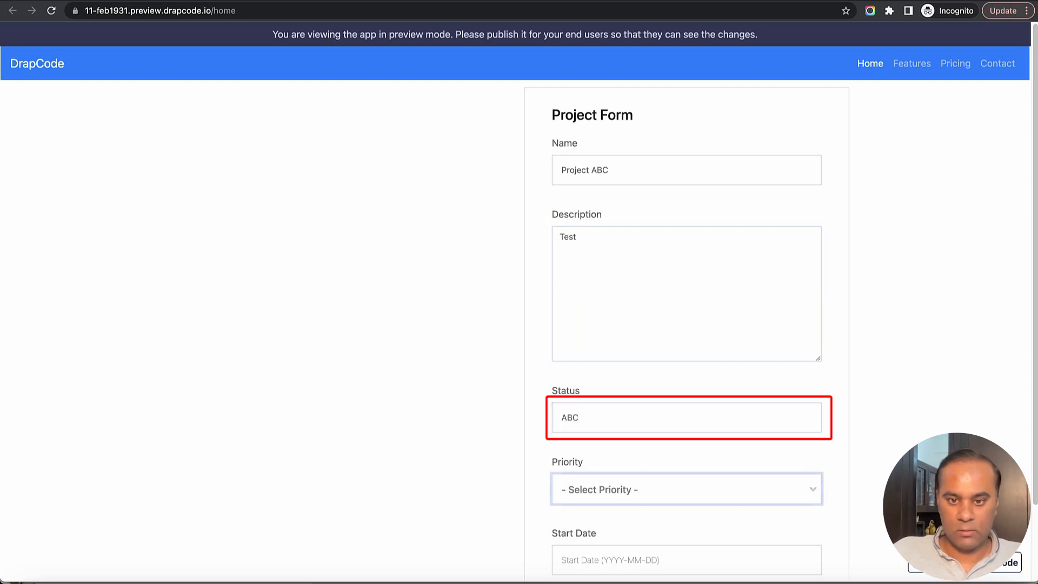
pyautogui.scroll(-2, 730, 373)
pyautogui.click(718, 402)
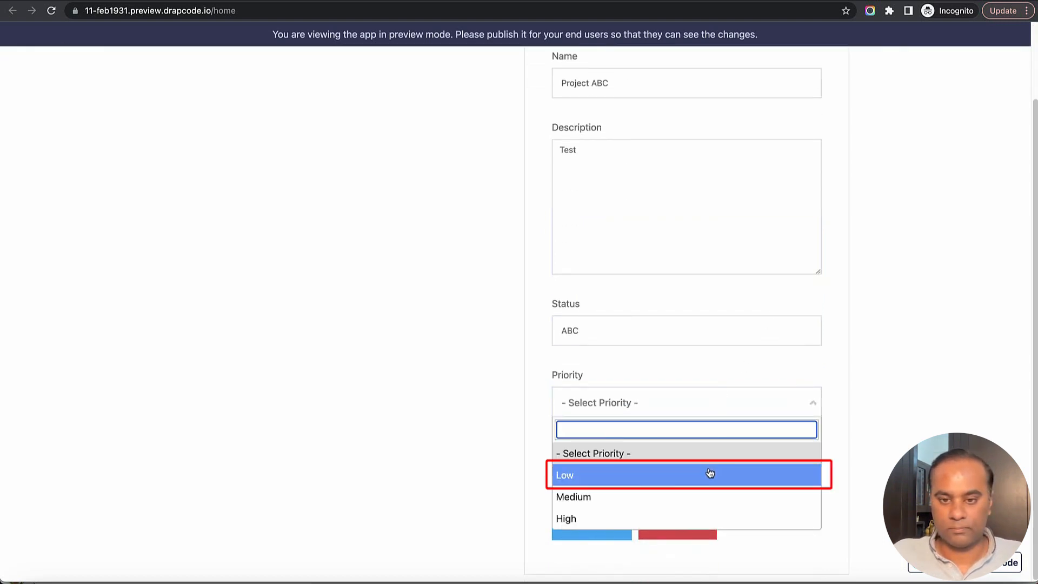
pyautogui.click(709, 475)
pyautogui.click(700, 472)
pyautogui.click(673, 374)
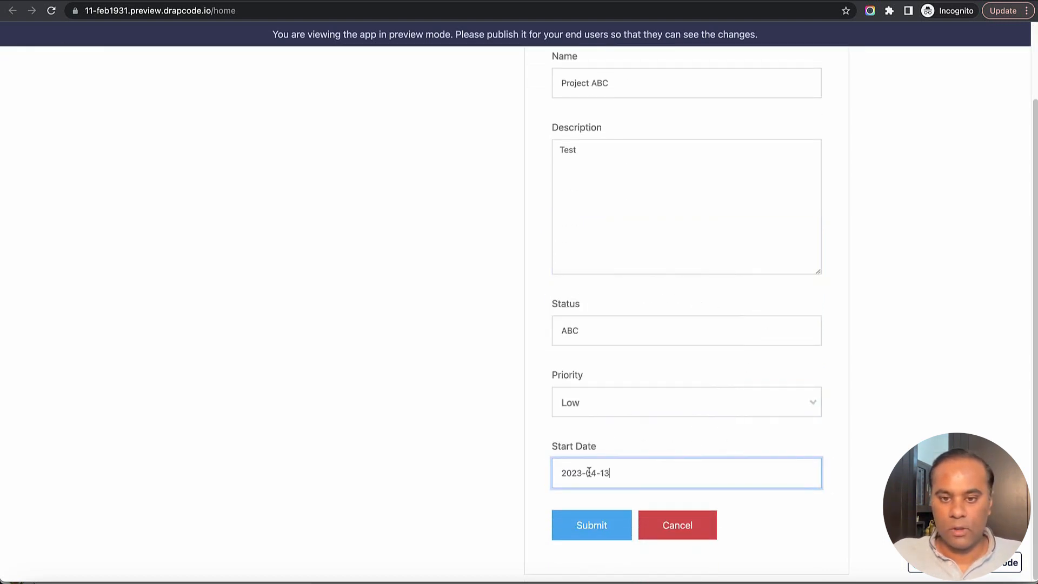
pyautogui.click(475, 449)
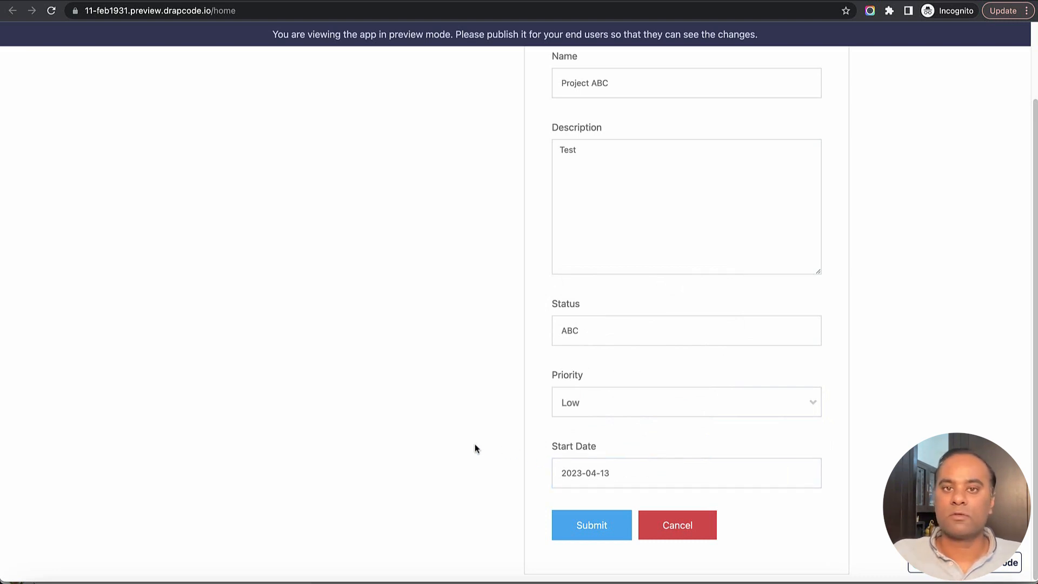
# Open DevTools' Application panel and show the preview site's empty Session Storage
pyautogui.rightClick(409, 292)
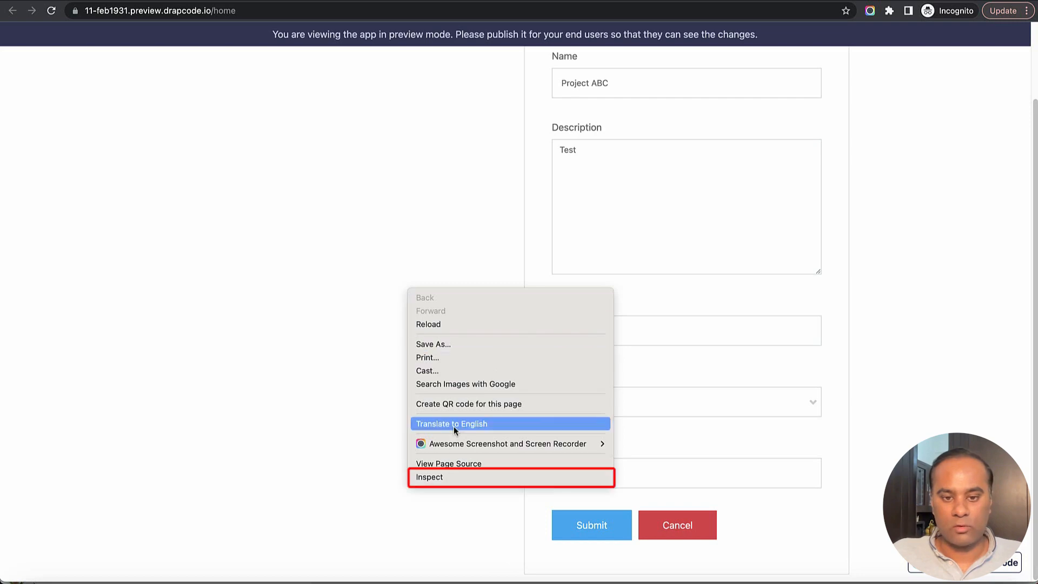
pyautogui.click(457, 477)
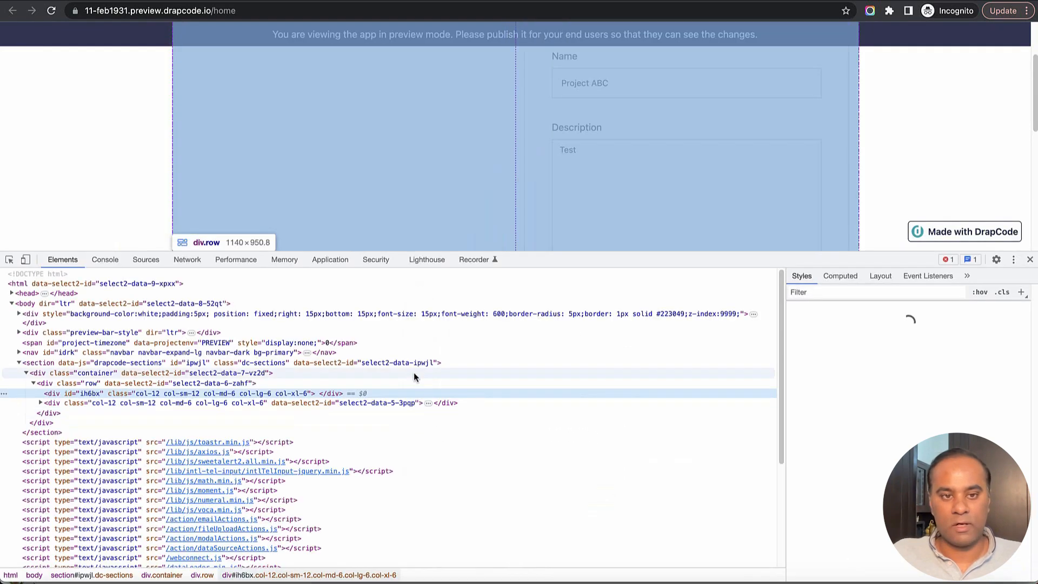
pyautogui.click(331, 260)
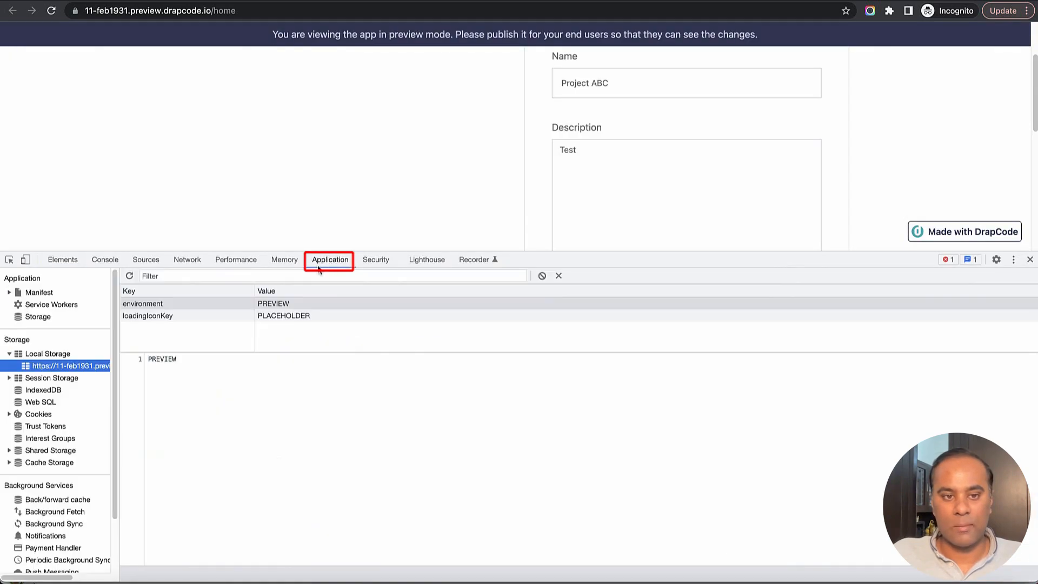
pyautogui.click(9, 379)
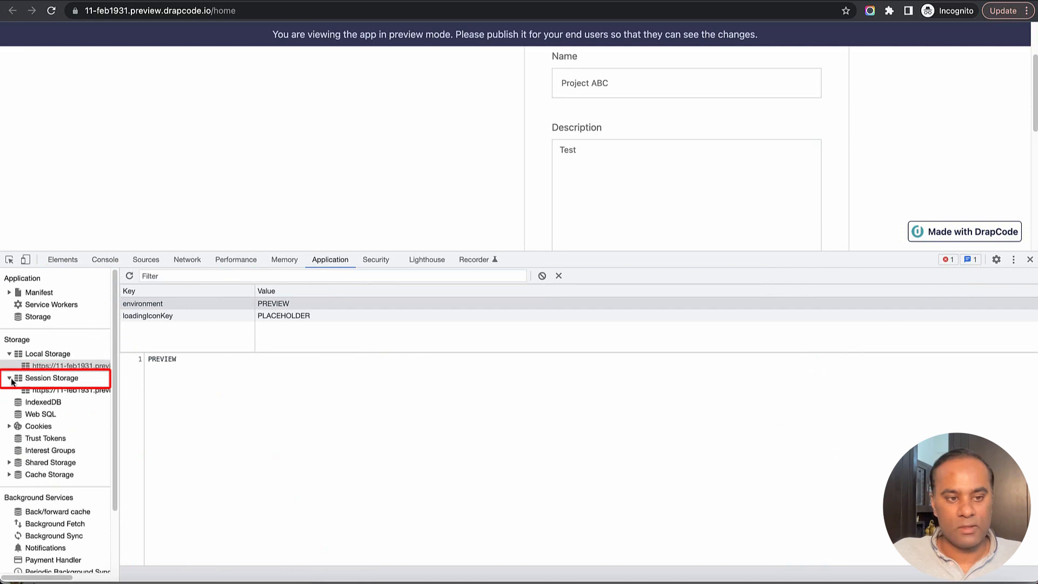
pyautogui.click(54, 390)
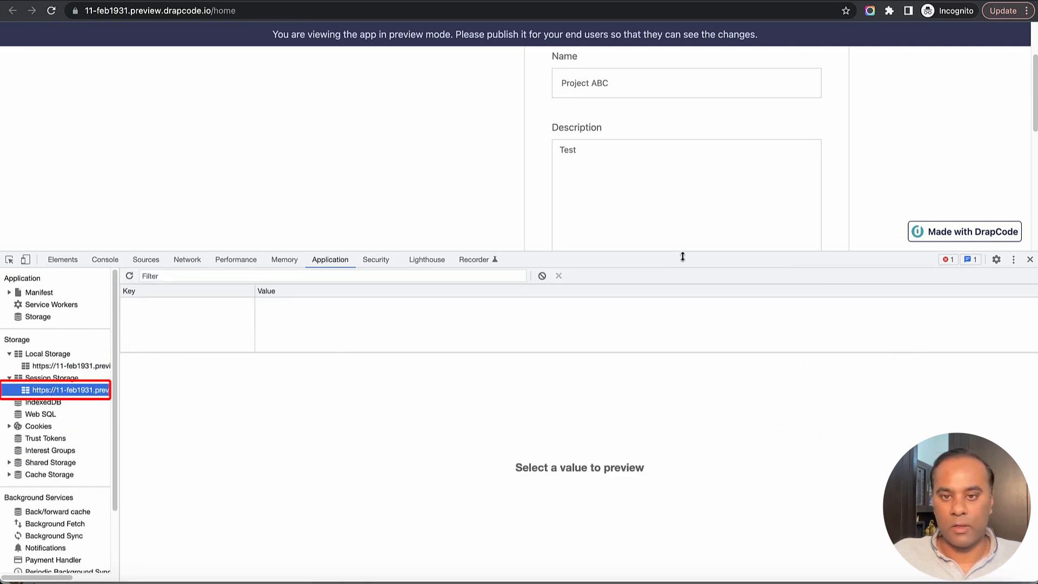
pyautogui.moveTo(683, 256); pyautogui.dragTo(689, 436)
pyautogui.scroll(-3, 508, 303)
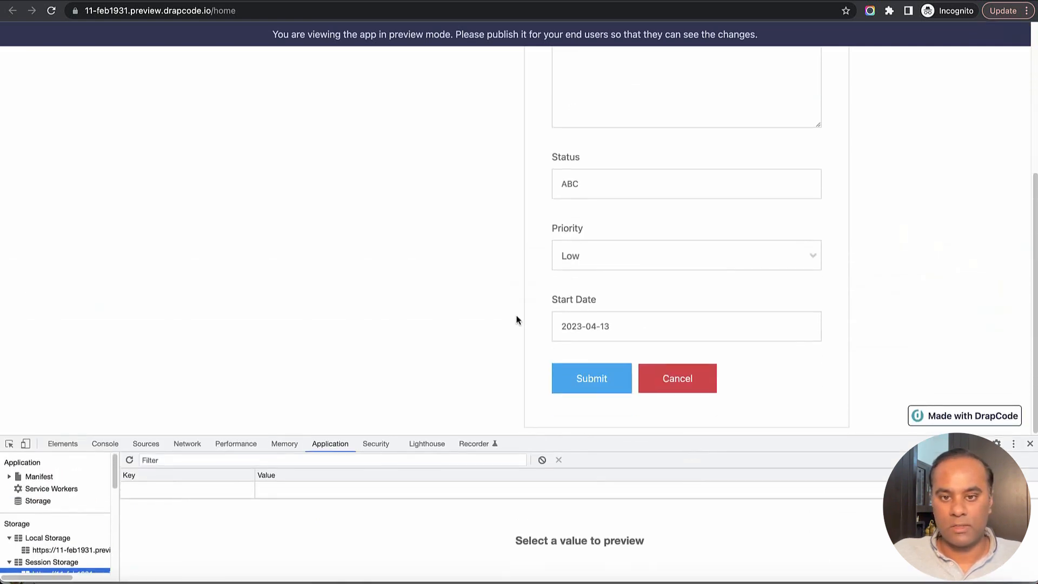
# Submit the Project ABC form and enlarge the DevTools panel
pyautogui.click(597, 383)
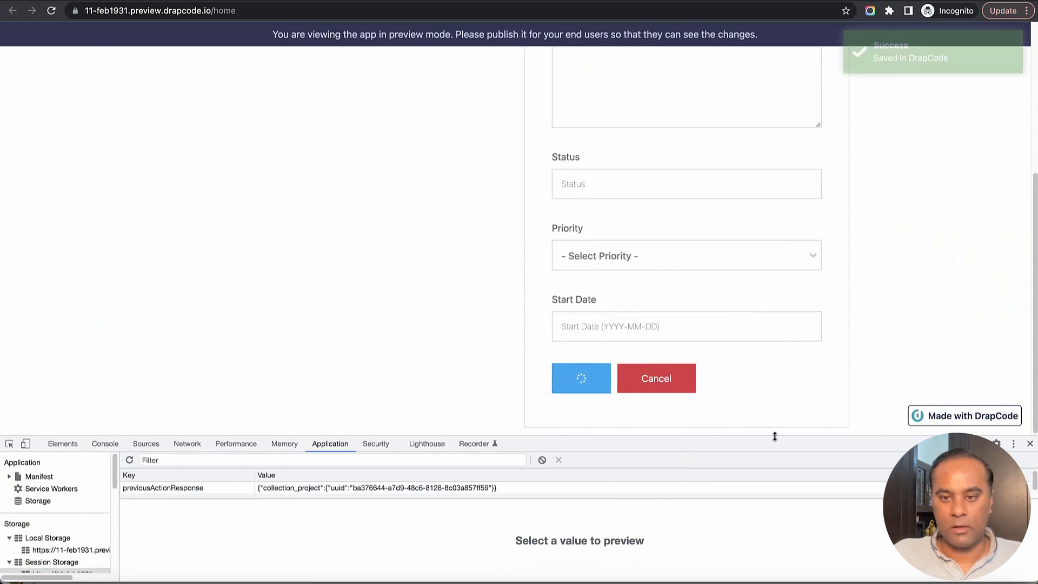
pyautogui.moveTo(775, 436); pyautogui.dragTo(778, 331)
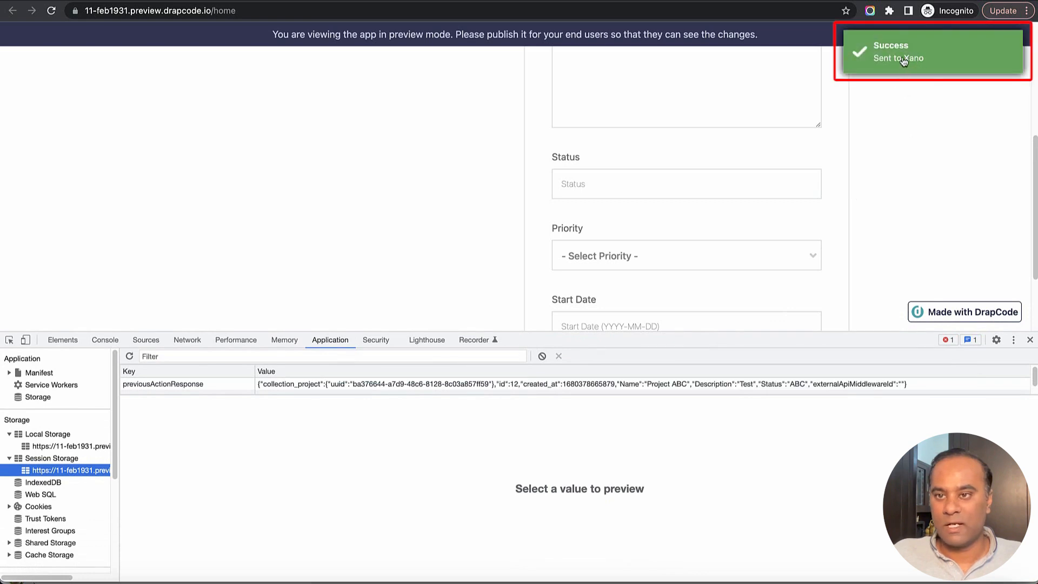
pyautogui.moveTo(846, 332); pyautogui.dragTo(843, 246)
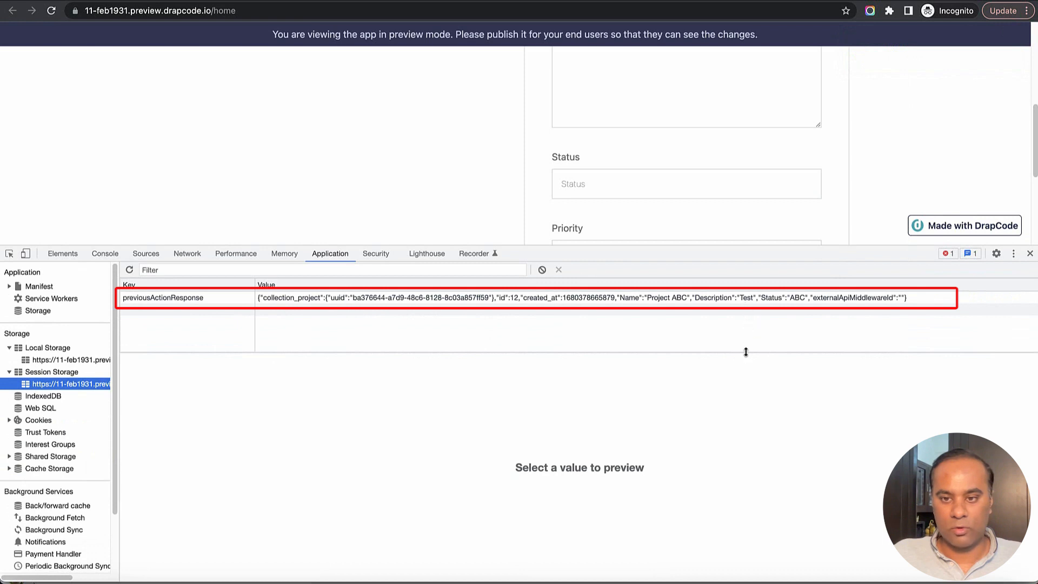
pyautogui.moveTo(745, 352); pyautogui.dragTo(743, 421)
# Inspect previousActionResponse (id 12, Project ABC, Test, ABC) and refresh the Xano table to match
pyautogui.click(345, 297)
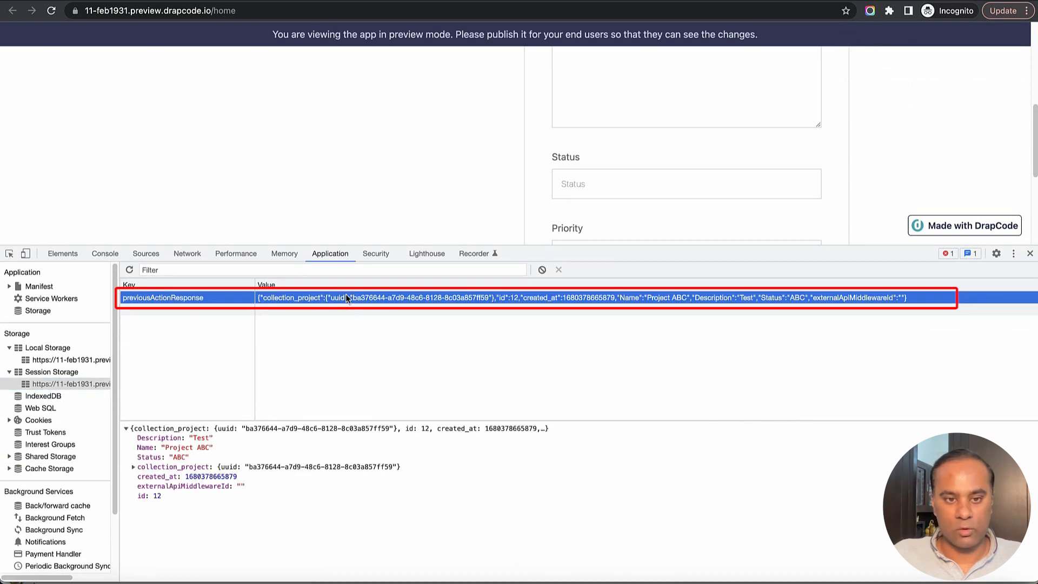
pyautogui.moveTo(137, 438); pyautogui.dragTo(212, 439)
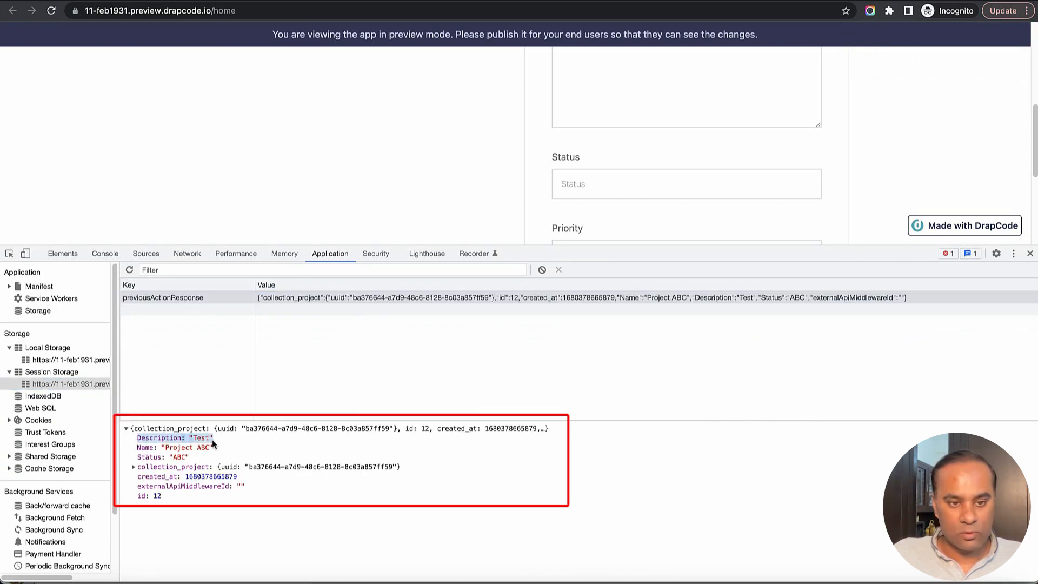
pyautogui.moveTo(138, 457); pyautogui.dragTo(238, 478)
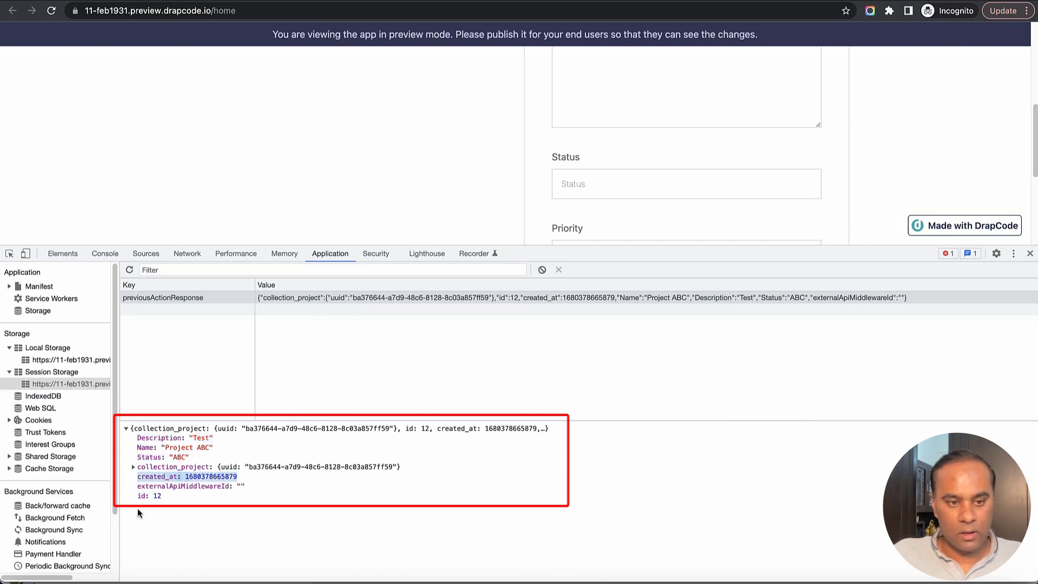
pyautogui.moveTo(138, 496); pyautogui.dragTo(190, 496)
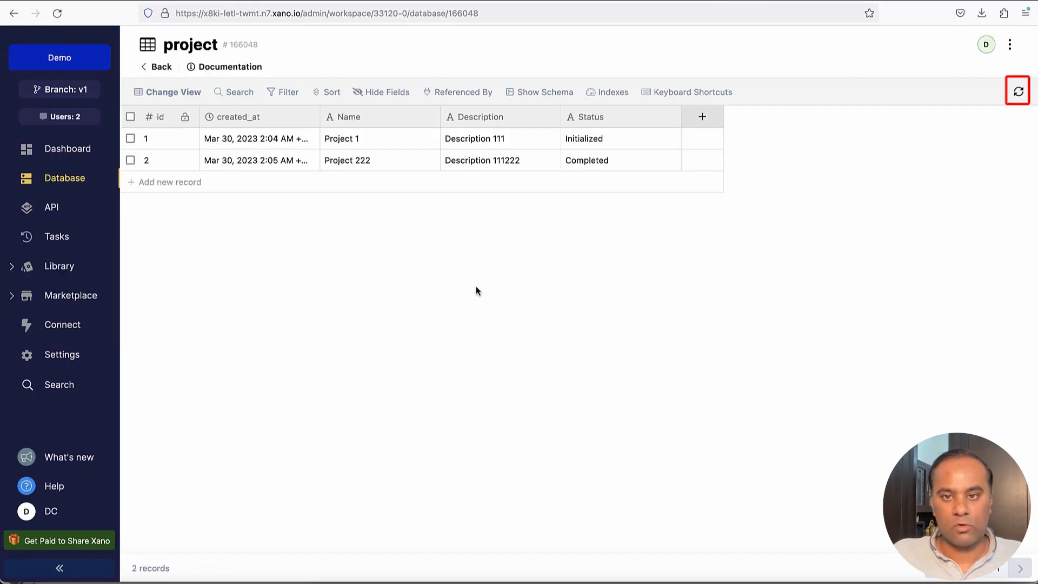
pyautogui.click(1017, 92)
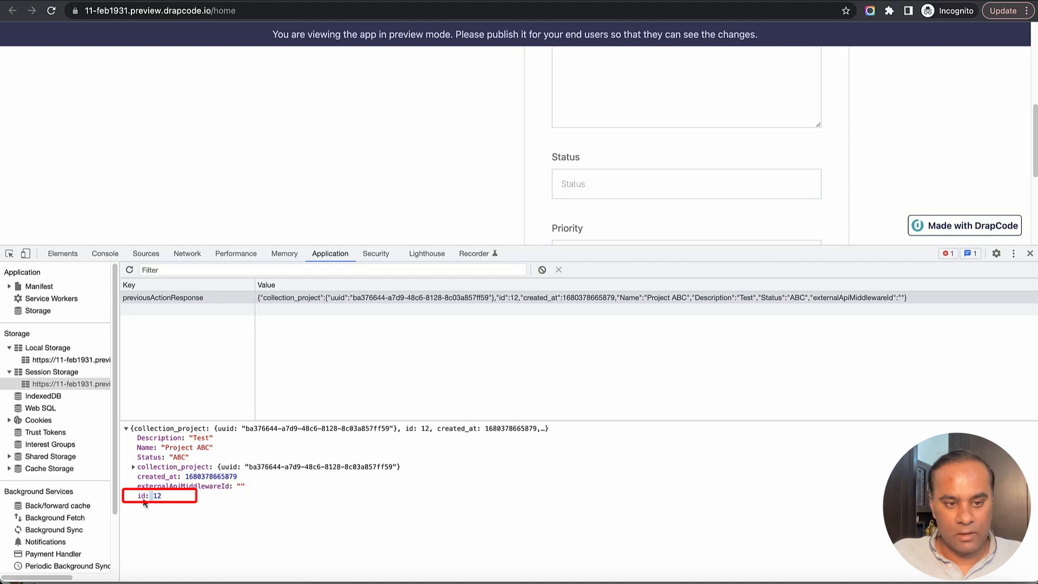
pyautogui.moveTo(144, 503)
pyautogui.mouseDown()
pyautogui.moveTo(172, 498)
pyautogui.moveTo(177, 477)
pyautogui.mouseUp()
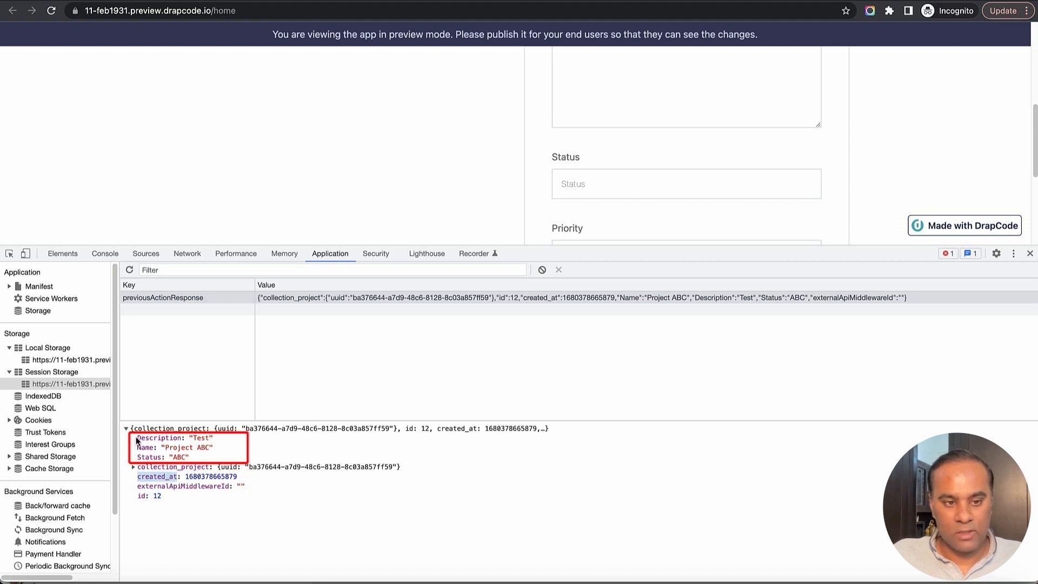
pyautogui.moveTo(137, 440); pyautogui.dragTo(196, 465)
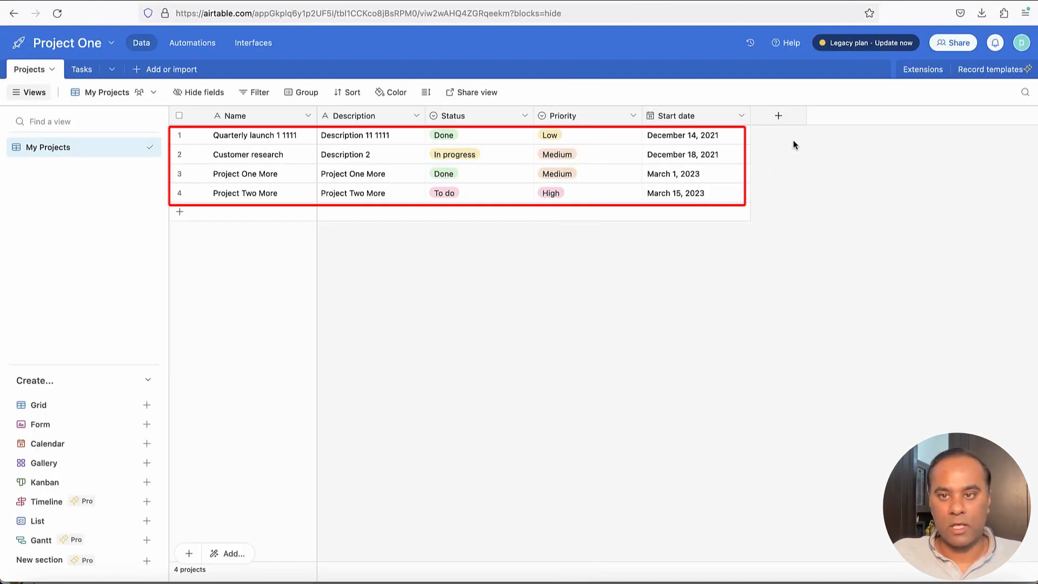
# Add a single line text field named Xano ID to the Projects table
pyautogui.click(779, 116)
pyautogui.write('Xano ID')
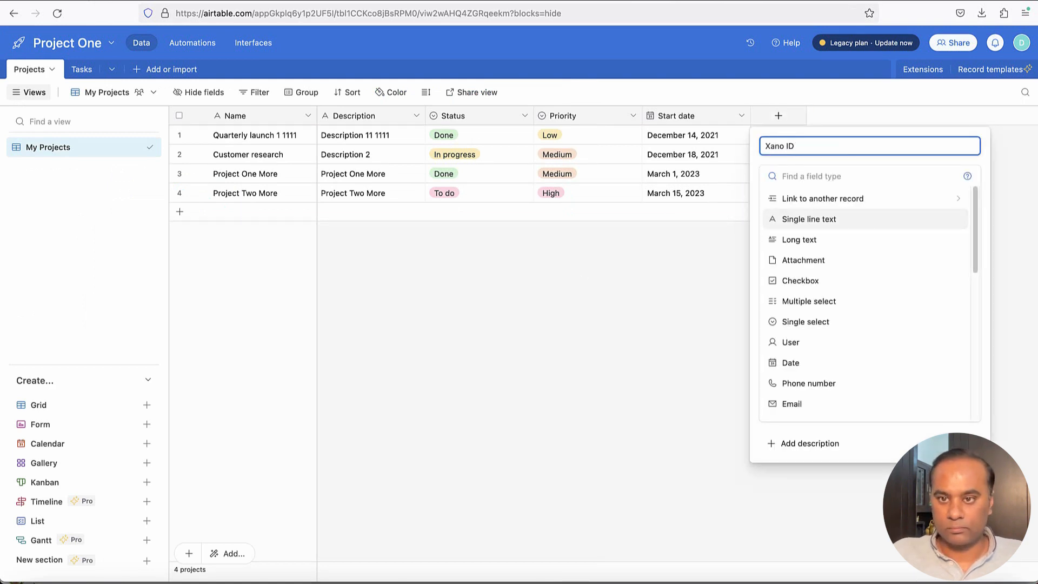
pyautogui.click(823, 220)
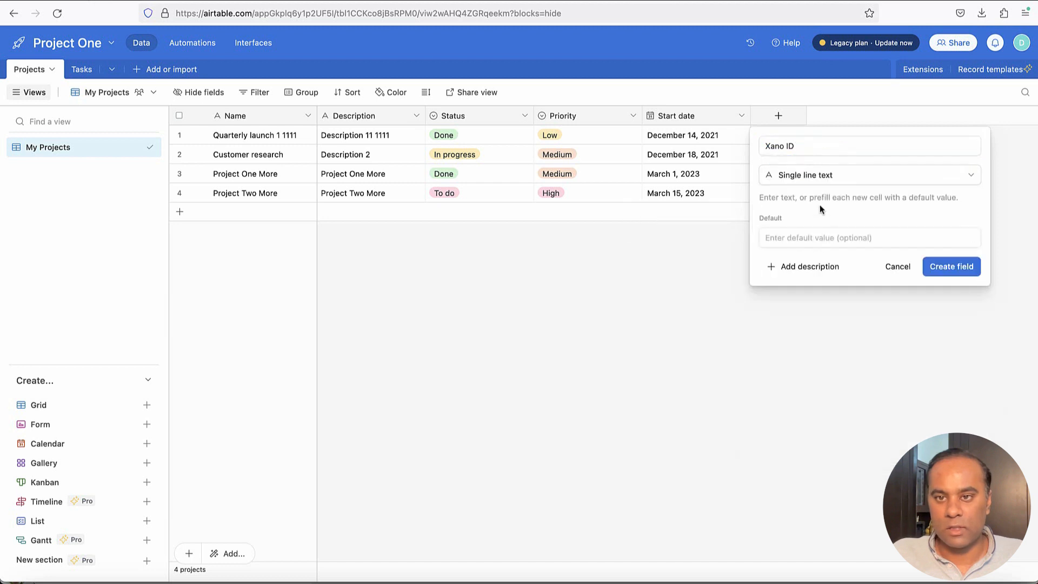
pyautogui.click(948, 270)
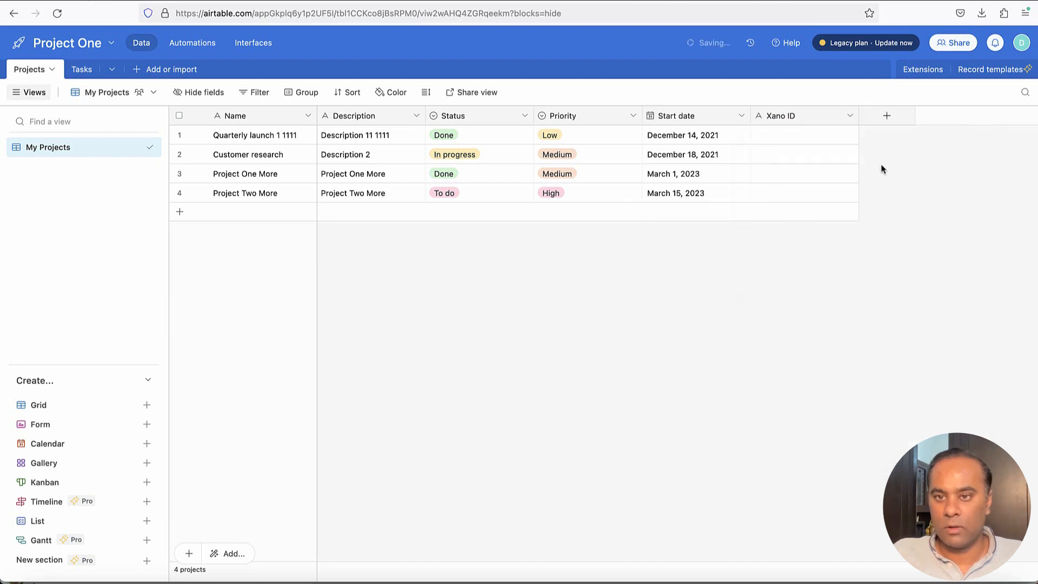
# Add a Xano Created At field as single line text rather than a date
pyautogui.click(890, 120)
pyautogui.write('Xa')
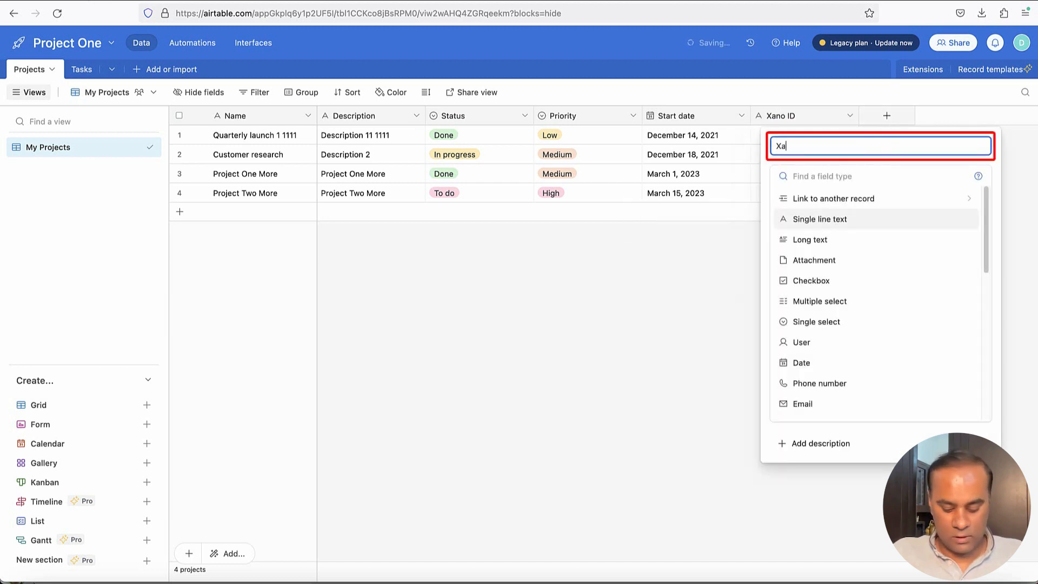
pyautogui.write('no Created At')
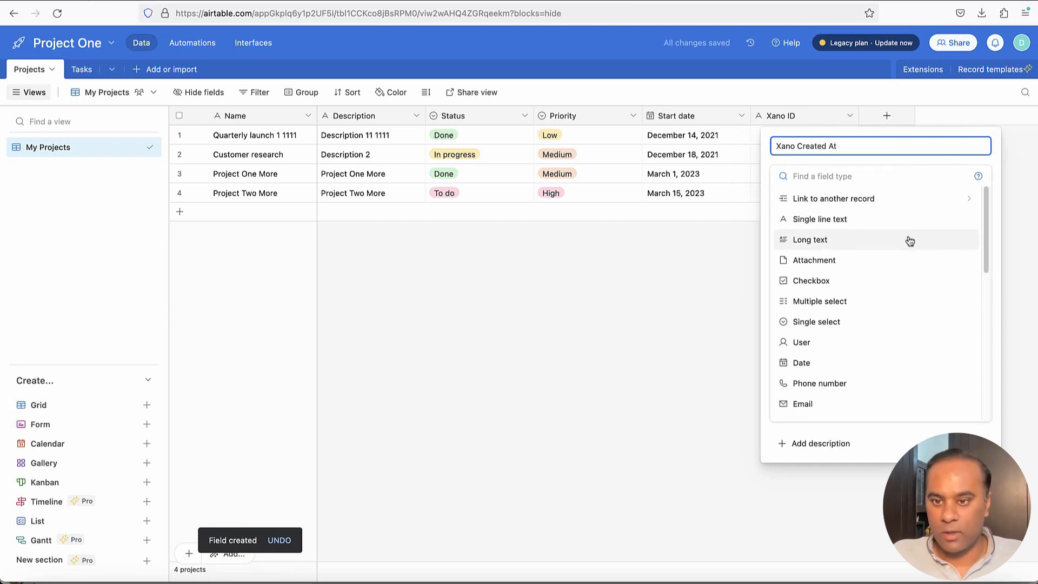
pyautogui.scroll(-4, 878, 323)
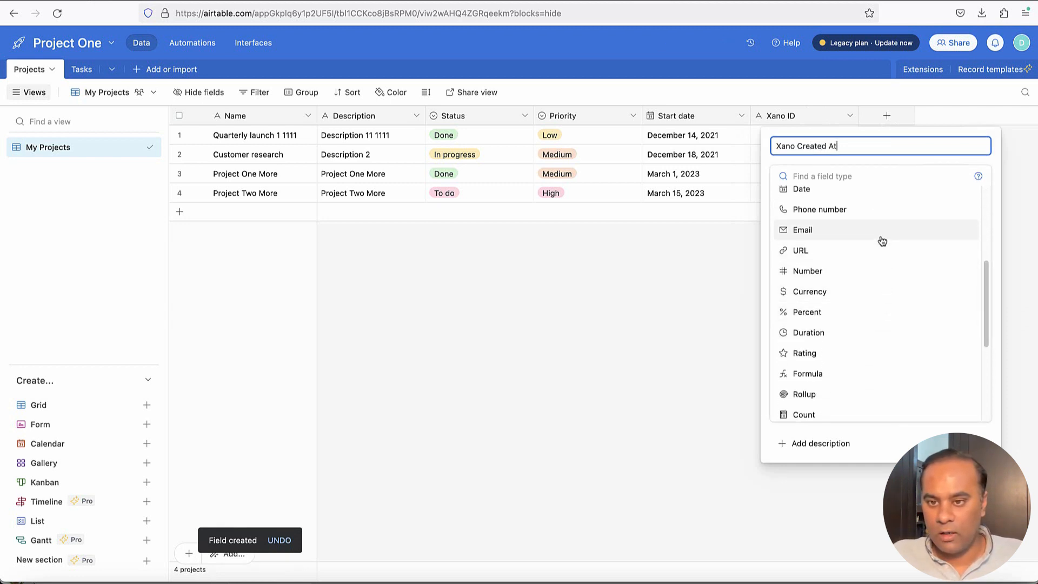
pyautogui.scroll(1, 882, 238)
pyautogui.click(877, 212)
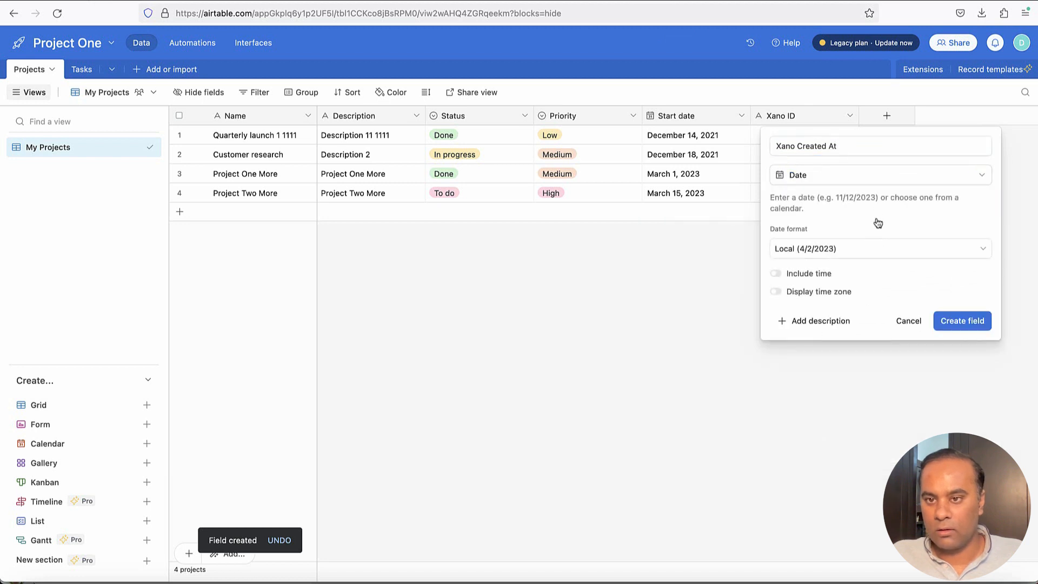
pyautogui.click(880, 250)
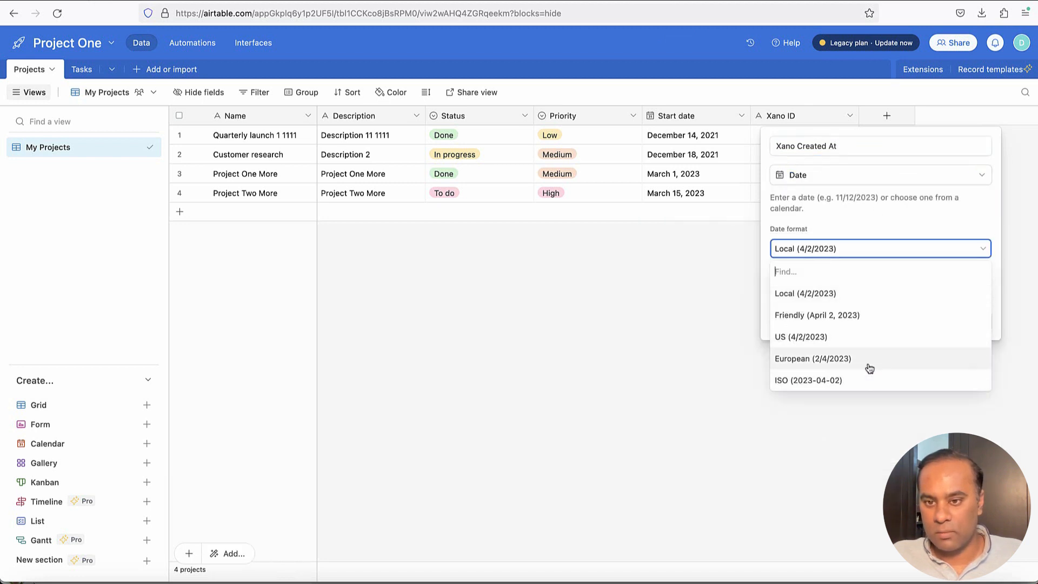
pyautogui.click(868, 250)
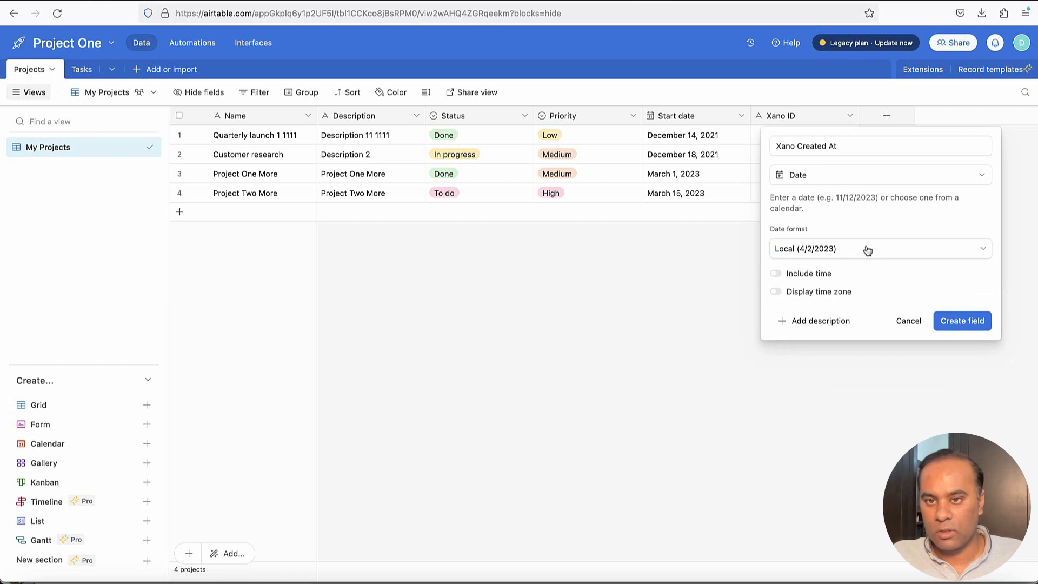
pyautogui.click(839, 175)
pyautogui.click(843, 219)
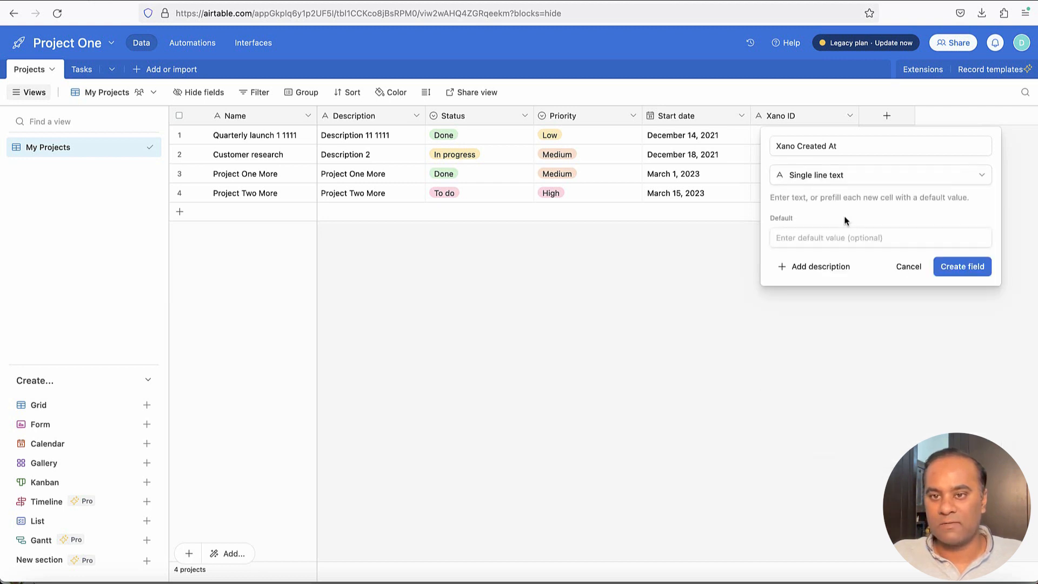
pyautogui.click(956, 276)
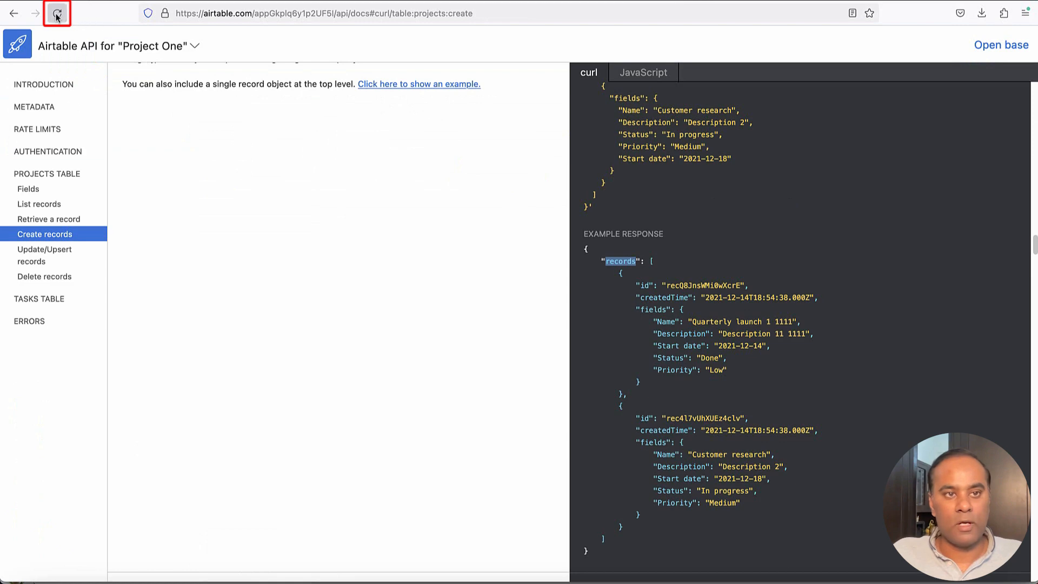
# Enter 21 and 2121 as the first project's Xano ID and Xano Created At
pyautogui.click(57, 14)
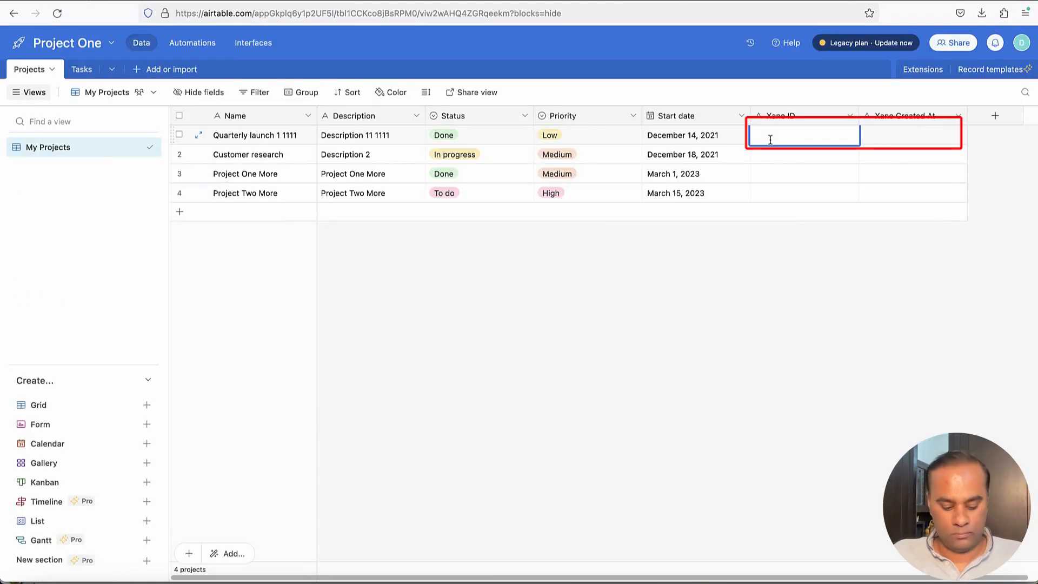
pyautogui.write('21')
pyautogui.click(899, 134)
pyautogui.write('2121')
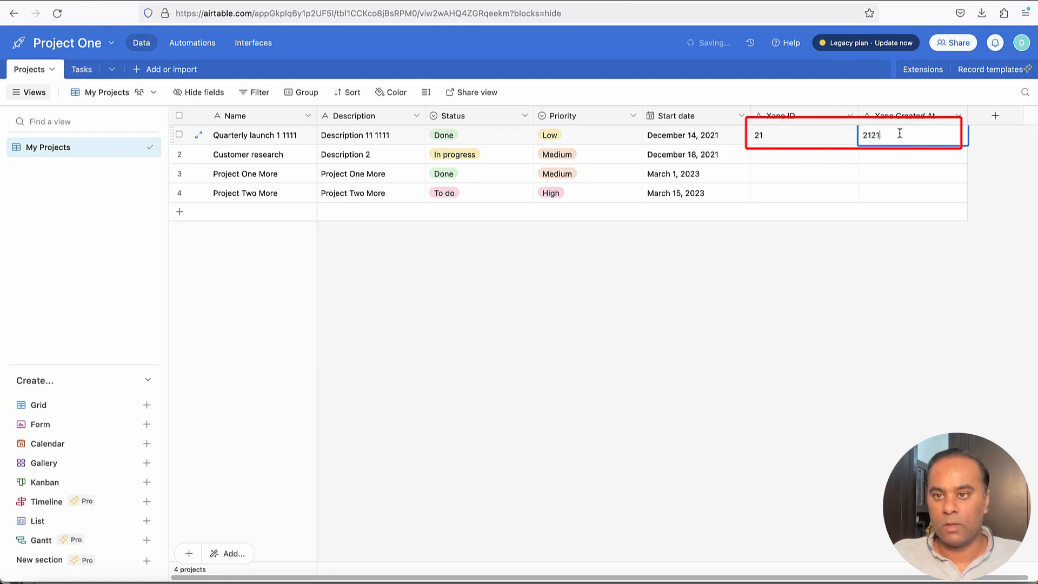
pyautogui.click(896, 276)
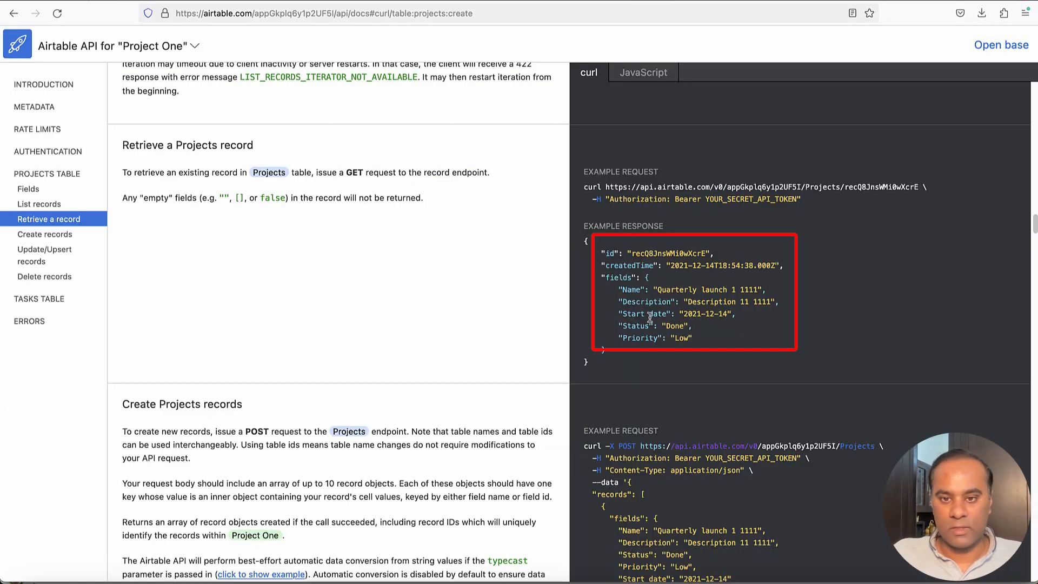
# Reload the API docs and review the Xano ID entry in the create-records example
pyautogui.click(57, 13)
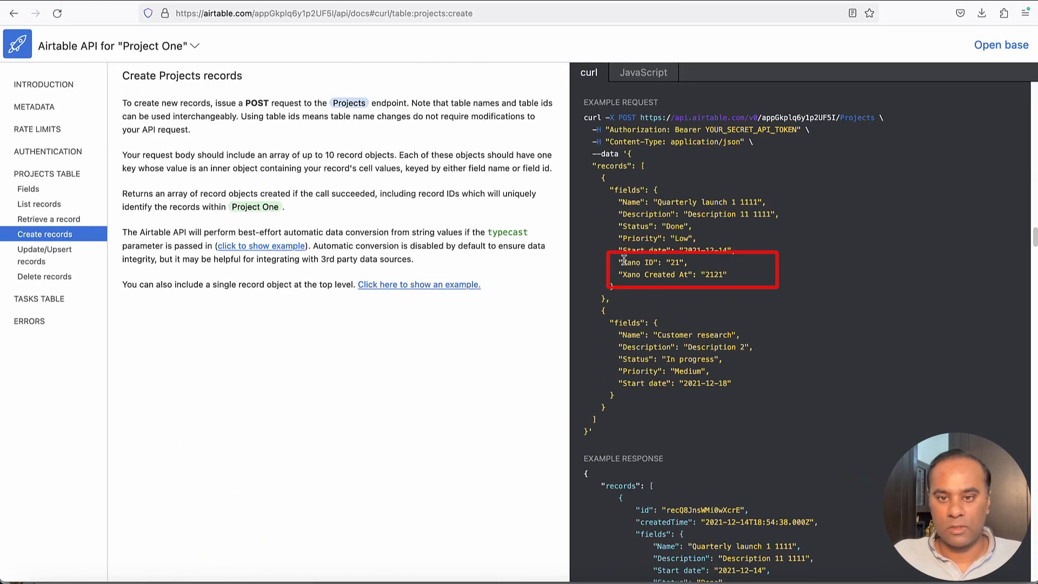
pyautogui.moveTo(623, 262); pyautogui.dragTo(683, 275)
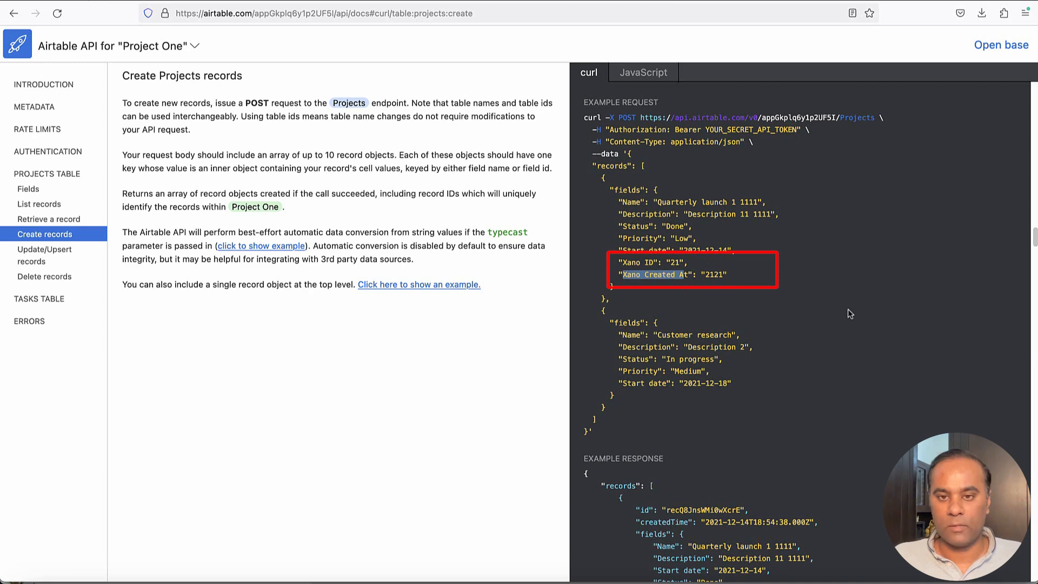
pyautogui.scroll(-1, 644, 224)
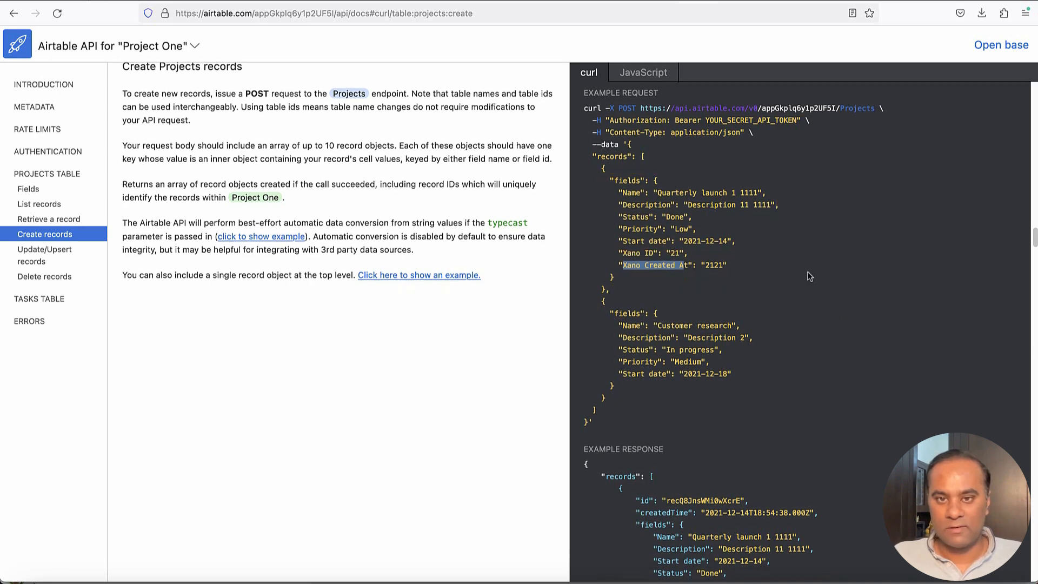
pyautogui.scroll(-3, 887, 326)
pyautogui.scroll(-10, 888, 326)
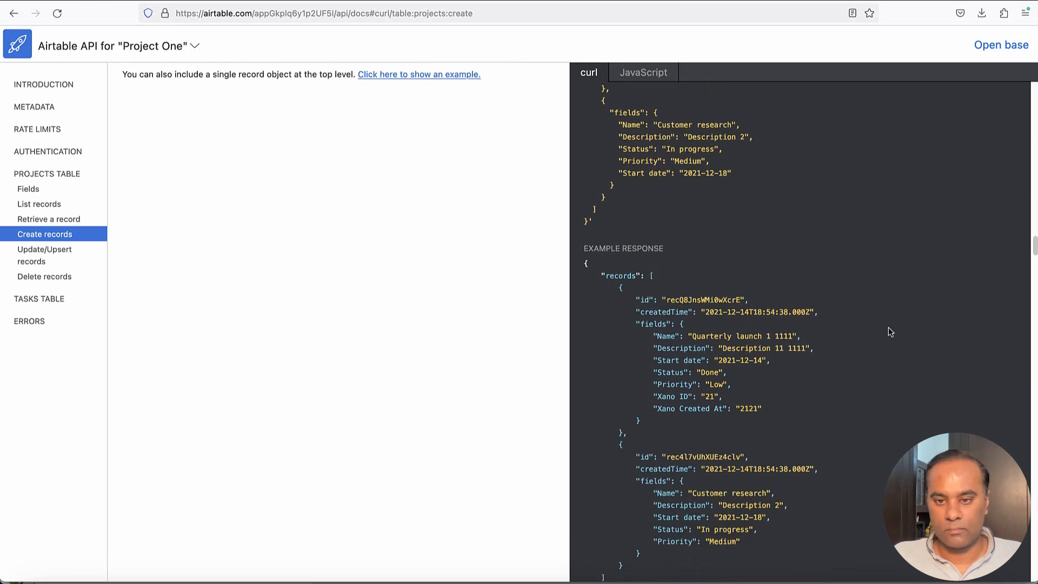
pyautogui.scroll(-3, 877, 327)
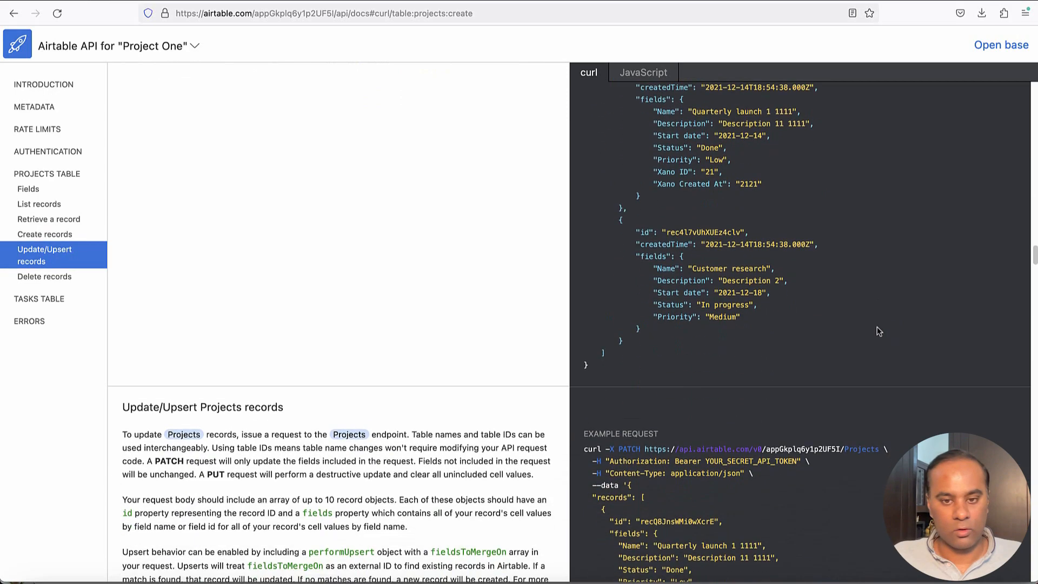
pyautogui.scroll(20, 877, 326)
pyautogui.scroll(15, 877, 327)
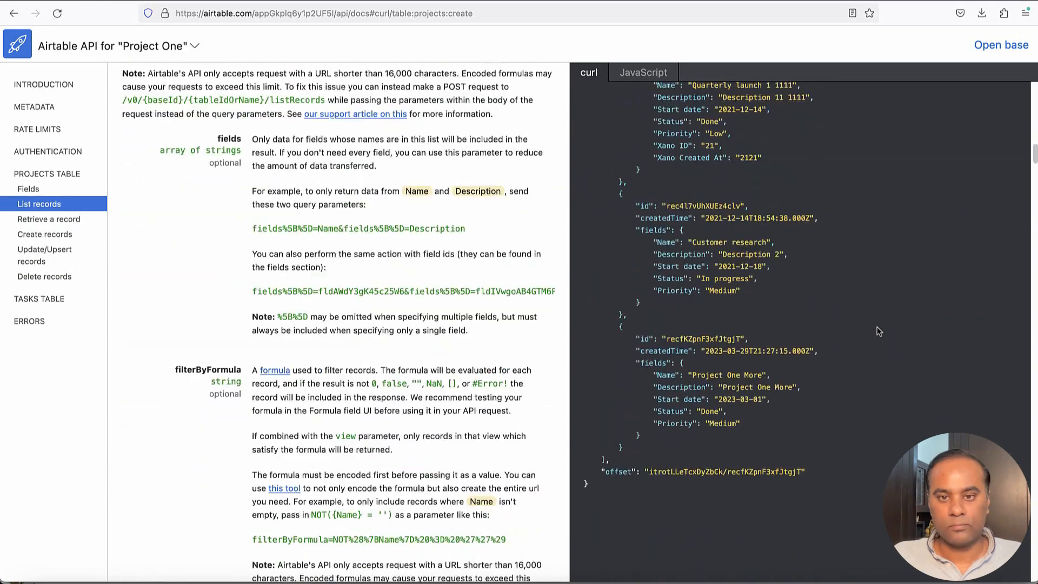
pyautogui.scroll(-6, 877, 327)
pyautogui.scroll(-20, 877, 328)
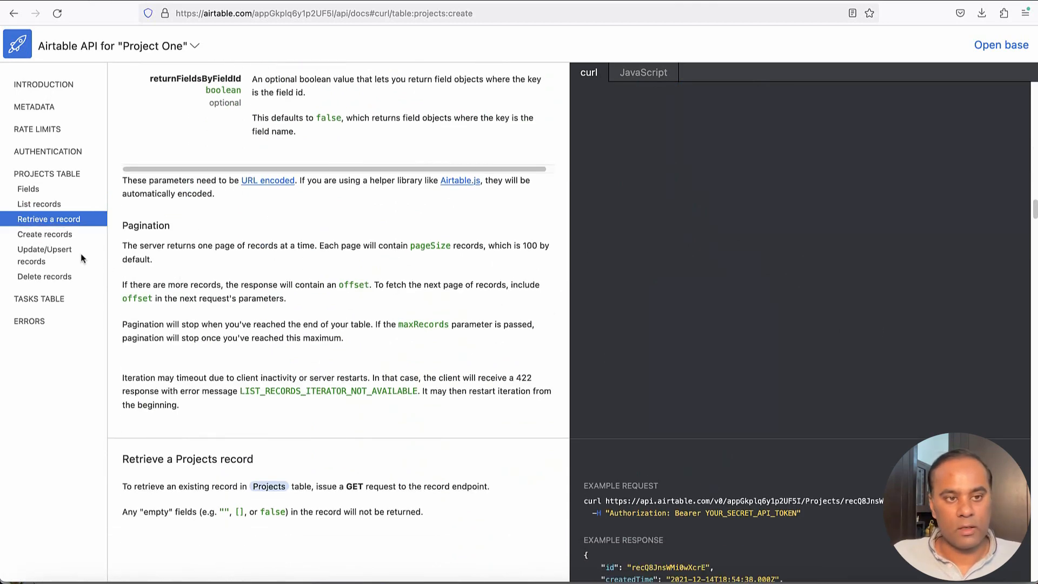
pyautogui.scroll(-5, 336, 318)
pyautogui.scroll(-7, 333, 319)
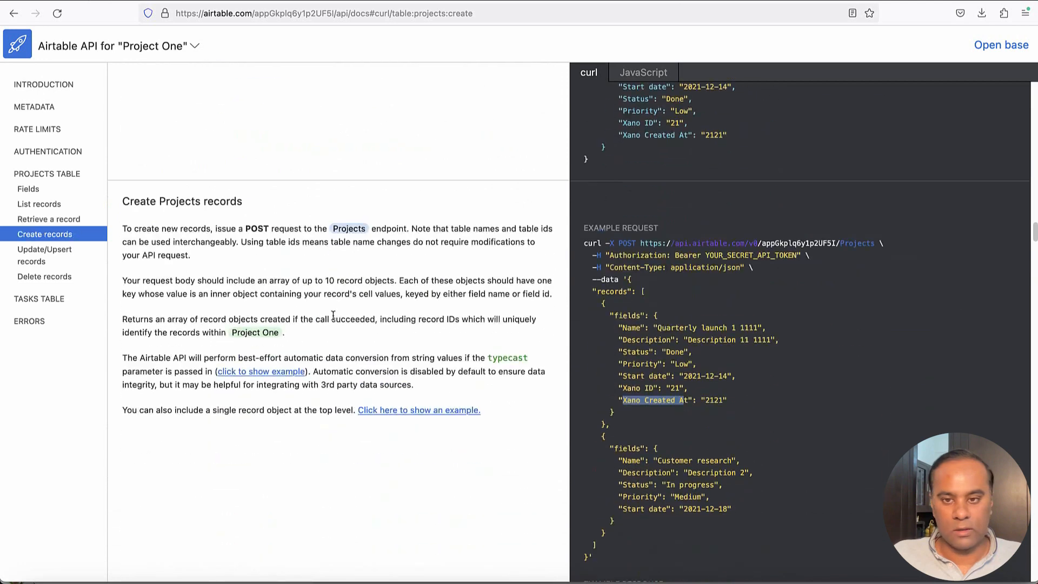
# Select the first record's JSON, then the API token placeholder in the example request
pyautogui.click(663, 328)
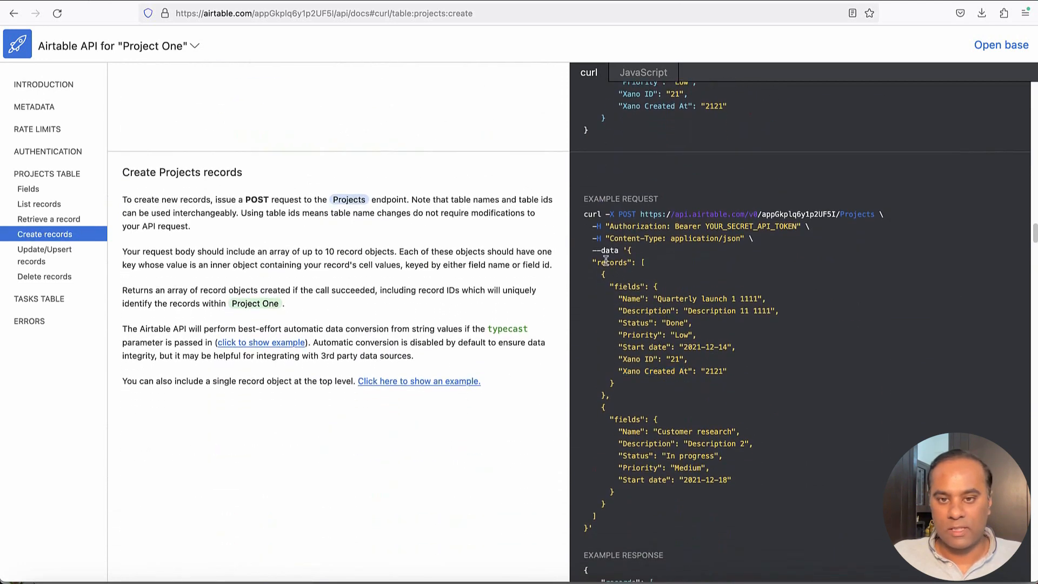
pyautogui.moveTo(628, 253)
pyautogui.mouseDown()
pyautogui.moveTo(607, 276)
pyautogui.moveTo(735, 349)
pyautogui.moveTo(614, 397)
pyautogui.moveTo(714, 400)
pyautogui.mouseUp()
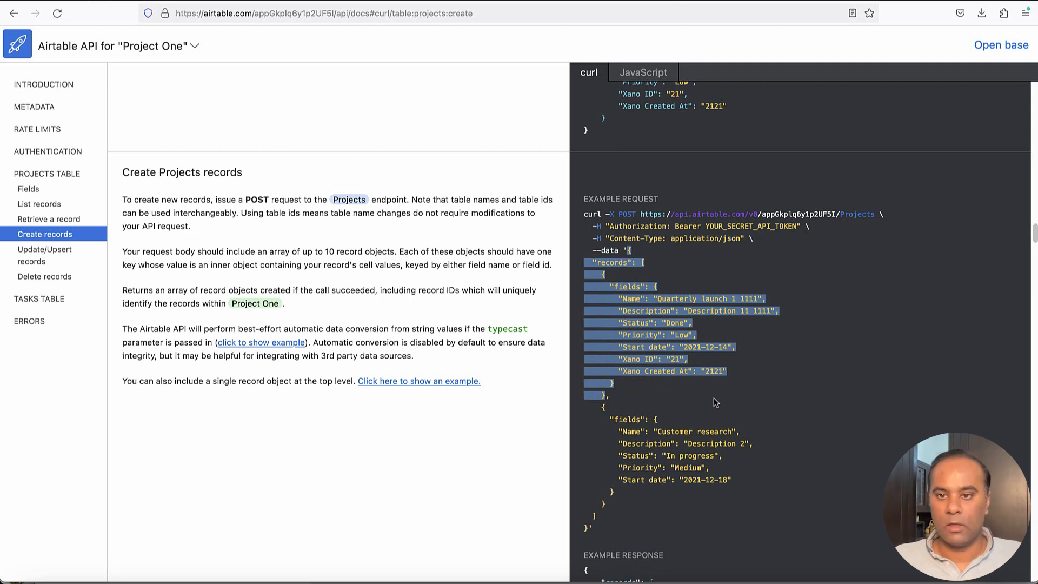
pyautogui.click(641, 227)
pyautogui.doubleClick(709, 227)
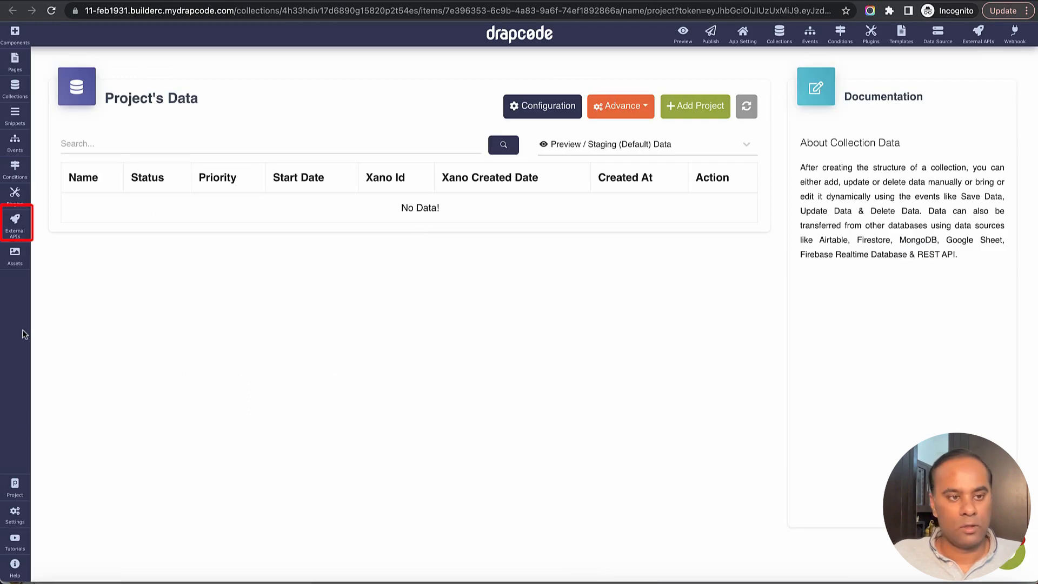
# Create a new external API named Create Project on Airtable
pyautogui.click(14, 223)
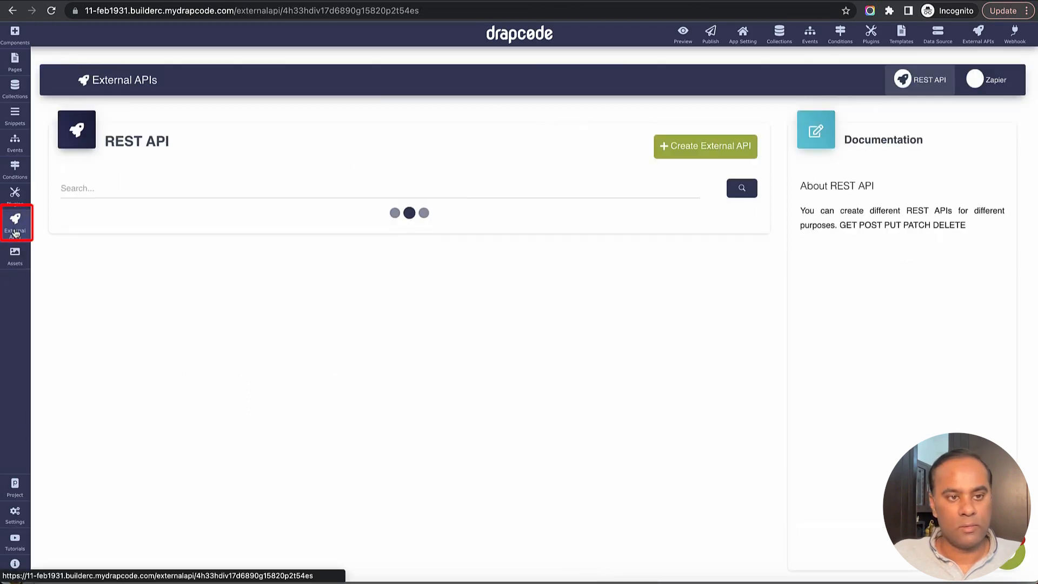
pyautogui.click(715, 151)
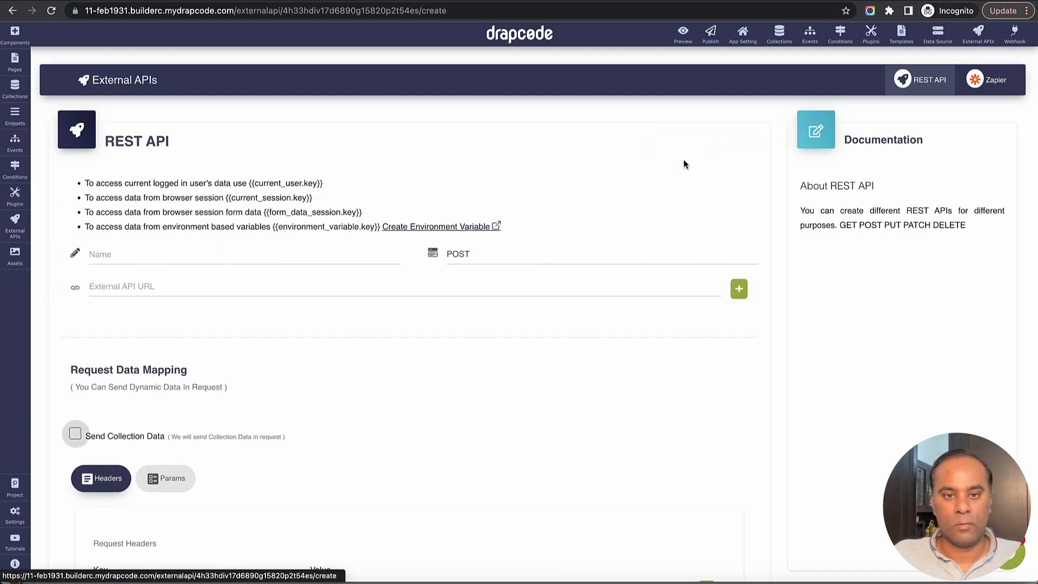
pyautogui.click(290, 250)
pyautogui.write('Crea')
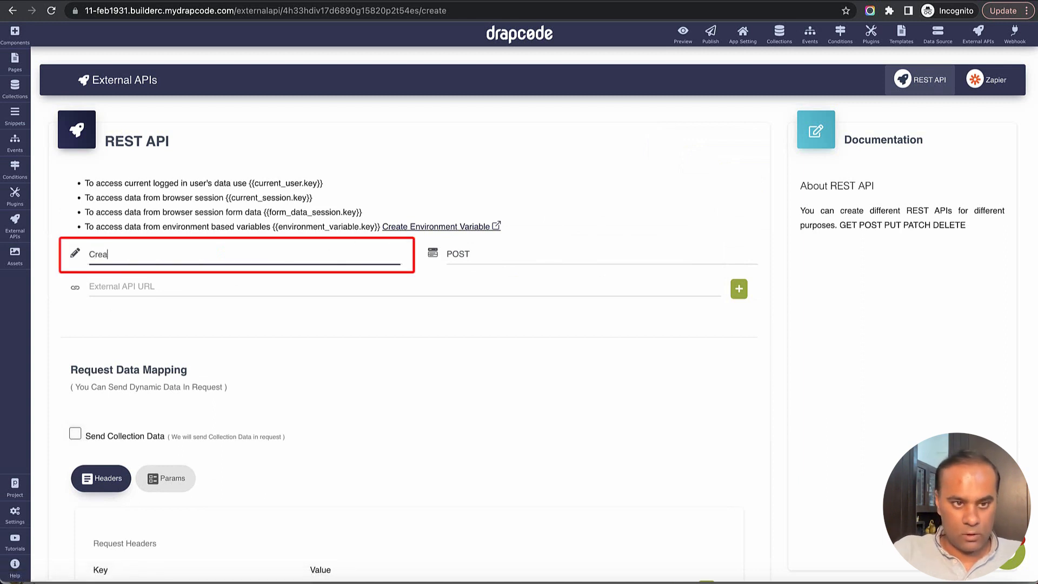
pyautogui.write('te Proje')
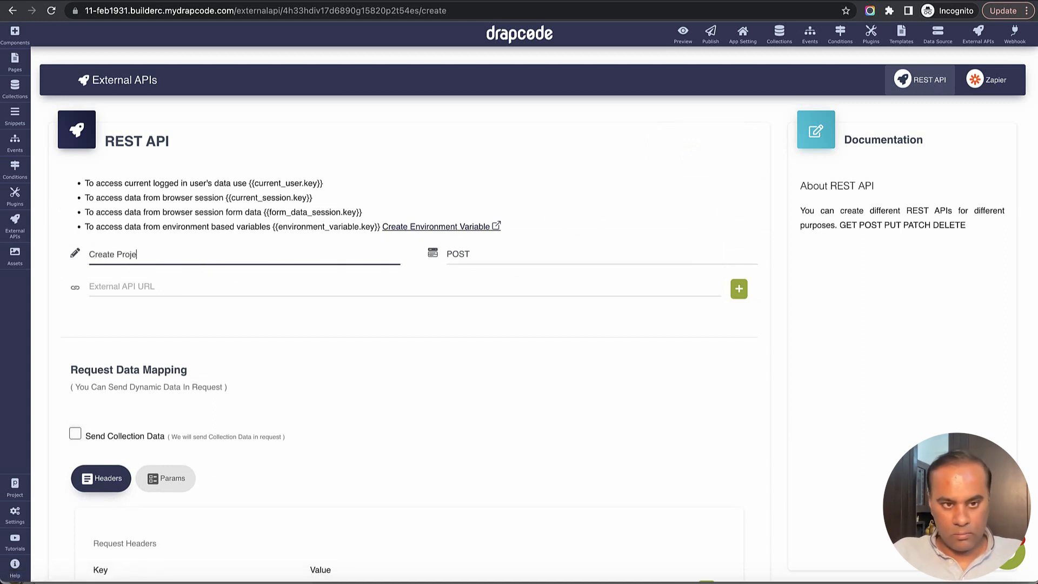
pyautogui.write('ct on Airt')
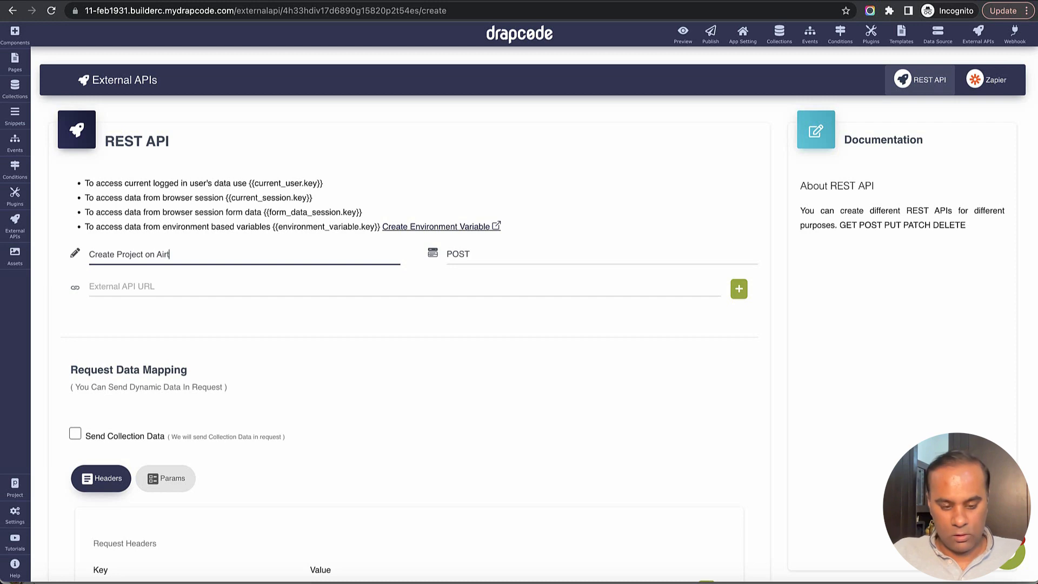
pyautogui.write('able')
pyautogui.click(453, 295)
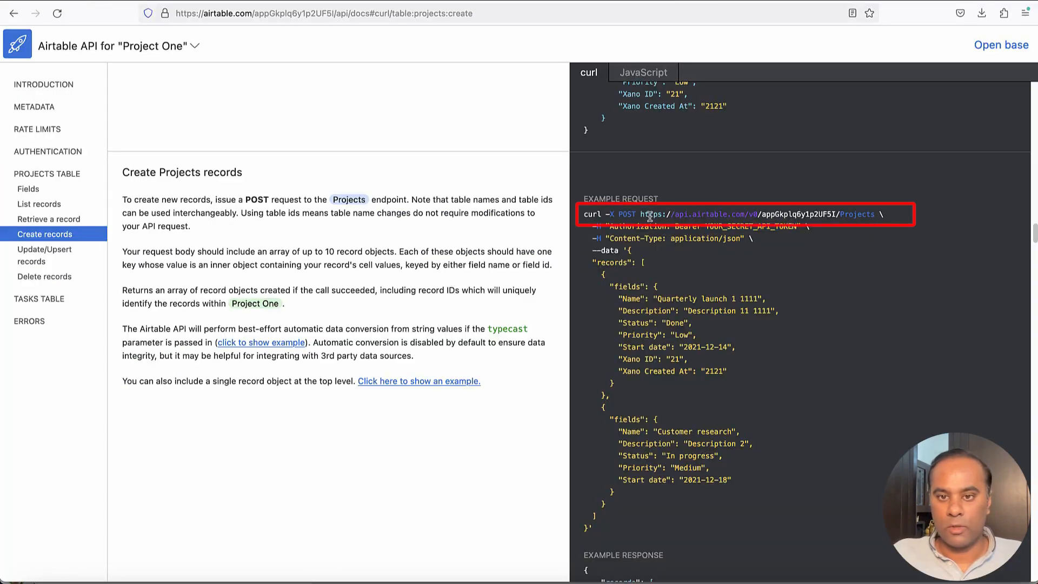
# Paste the Airtable Projects endpoint URL as its address and choose a Custom JSON body
pyautogui.moveTo(641, 215); pyautogui.dragTo(873, 212)
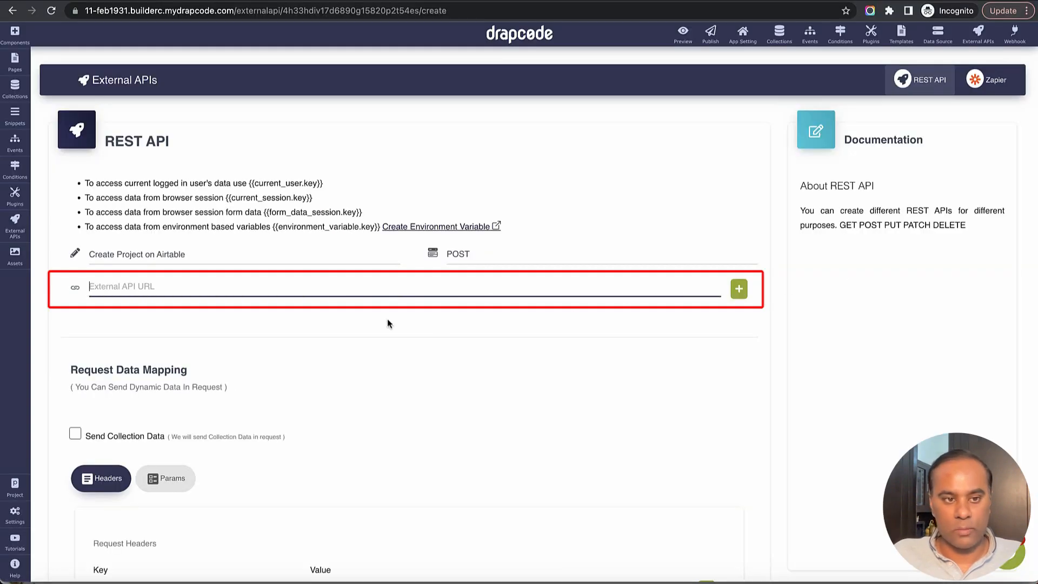
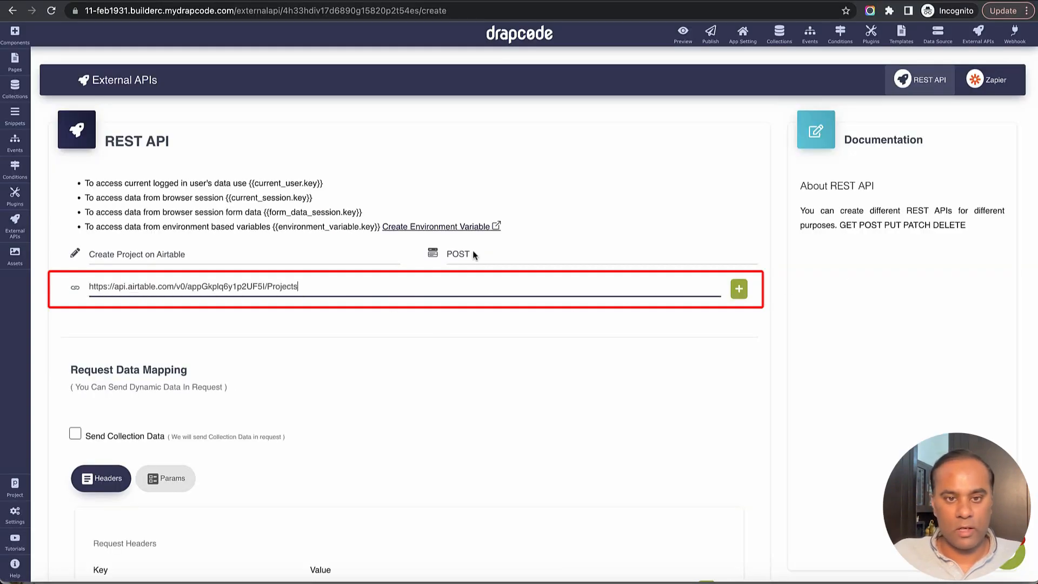
pyautogui.scroll(-3, 439, 349)
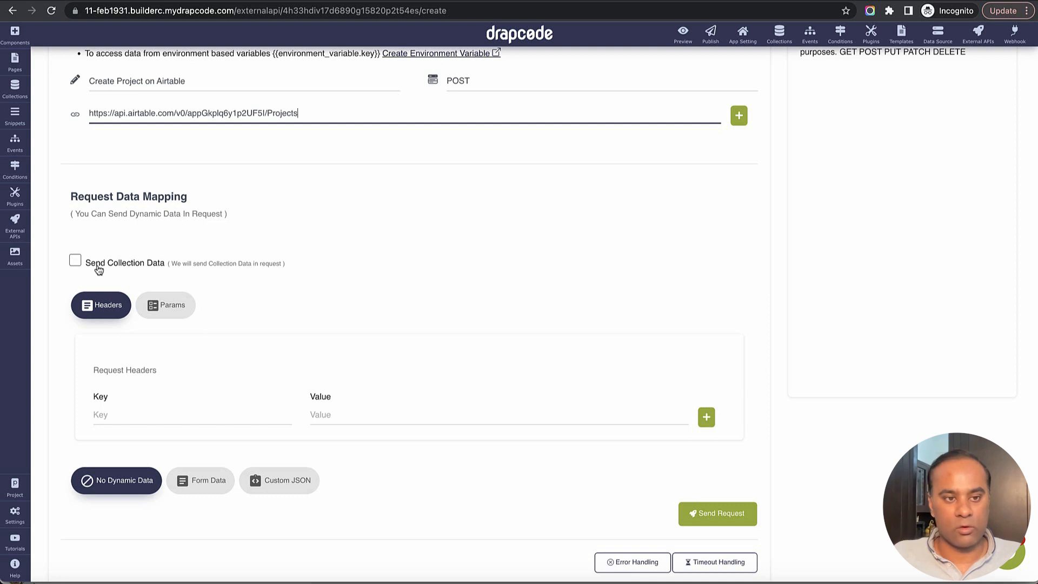
pyautogui.scroll(-1, 235, 339)
pyautogui.scroll(-1, 242, 340)
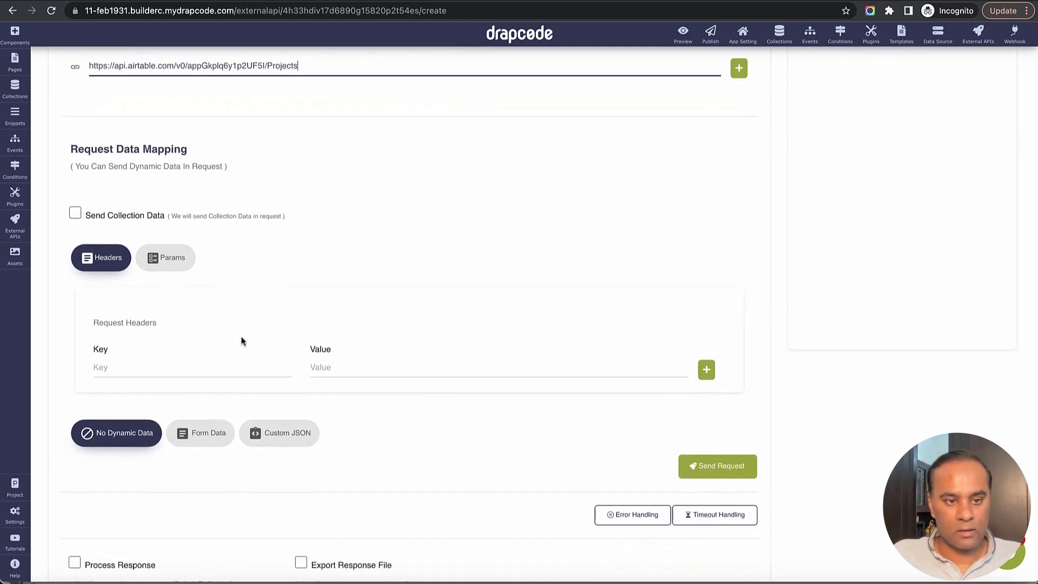
pyautogui.scroll(-5, 241, 341)
pyautogui.click(270, 320)
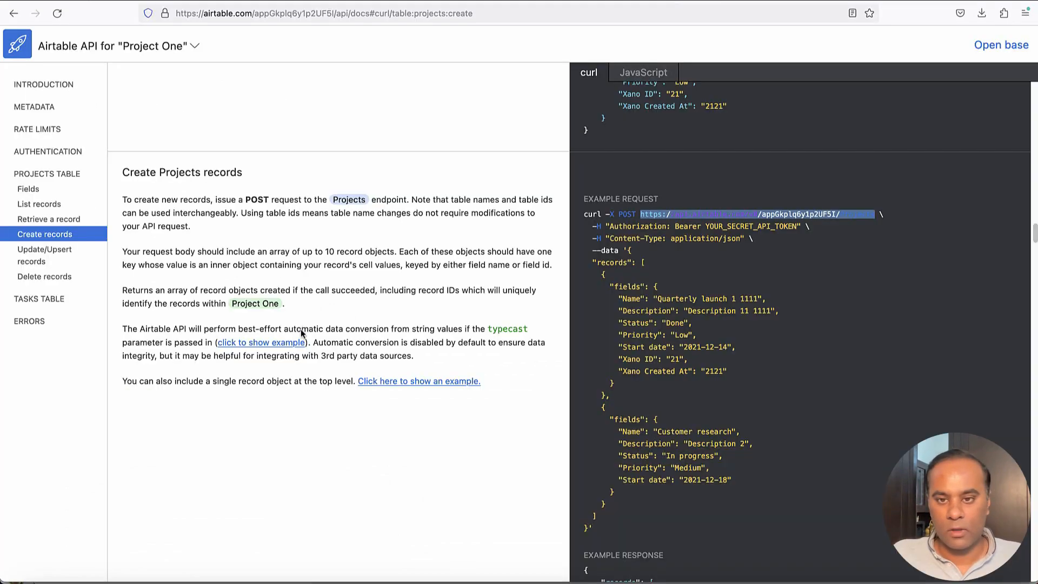
# Add an Authorization request header with a Bearer token value
pyautogui.doubleClick(639, 228)
pyautogui.press('super+c')
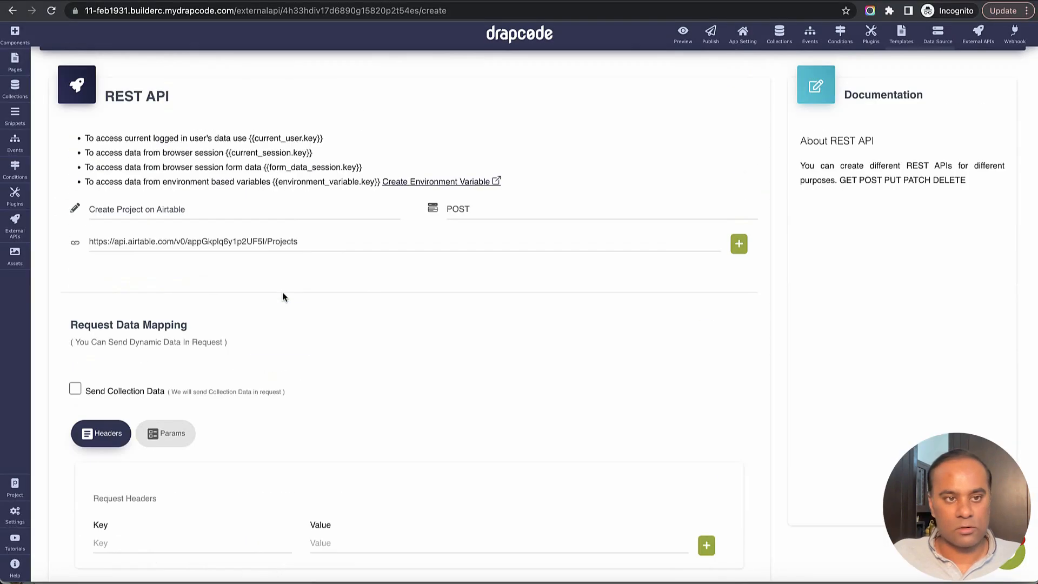
pyautogui.scroll(-2, 207, 355)
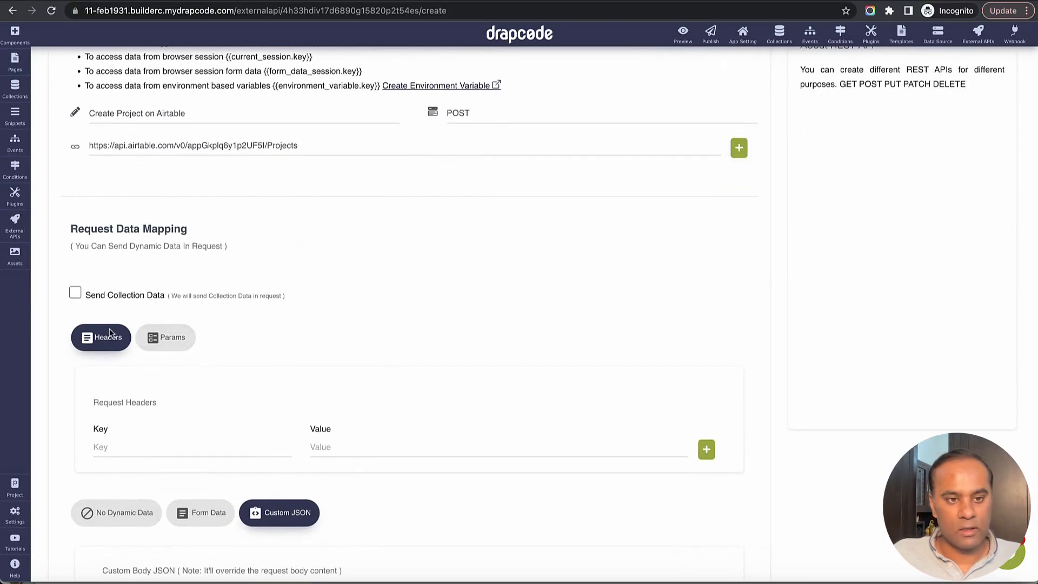
pyautogui.click(148, 448)
pyautogui.press('super+v')
pyautogui.click(330, 442)
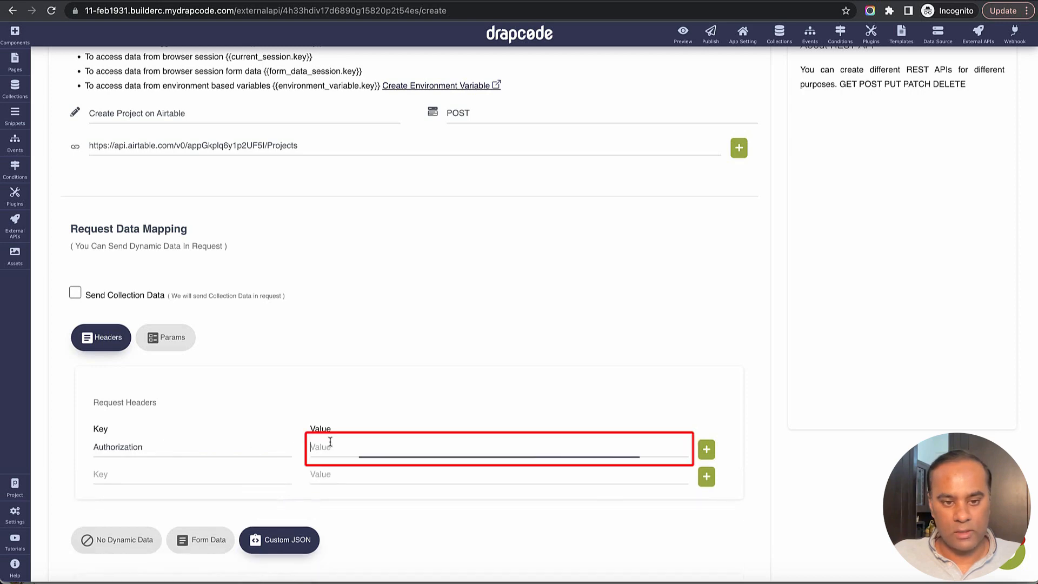
pyautogui.write('Bearer')
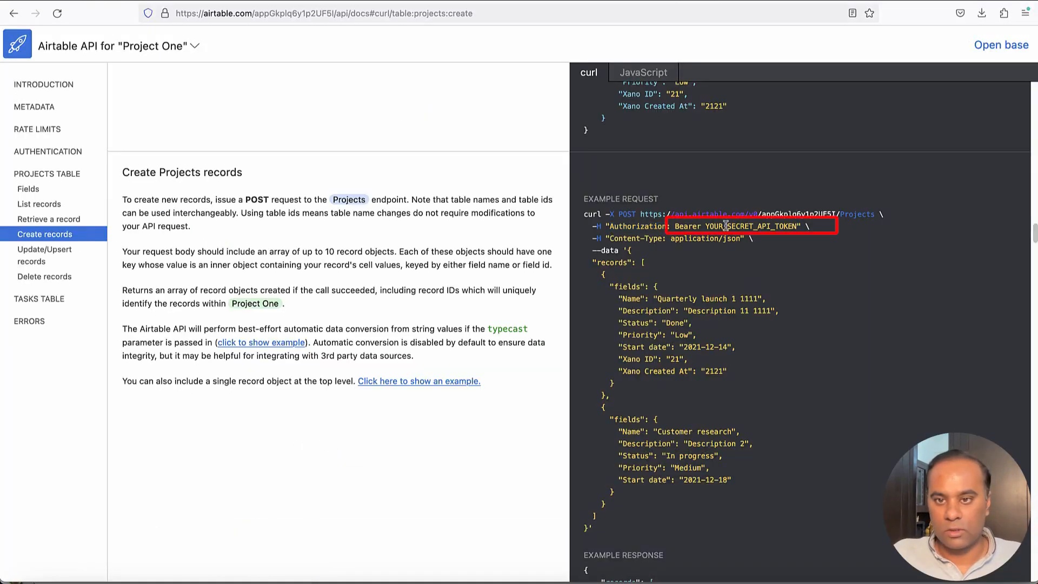
pyautogui.doubleClick(726, 226)
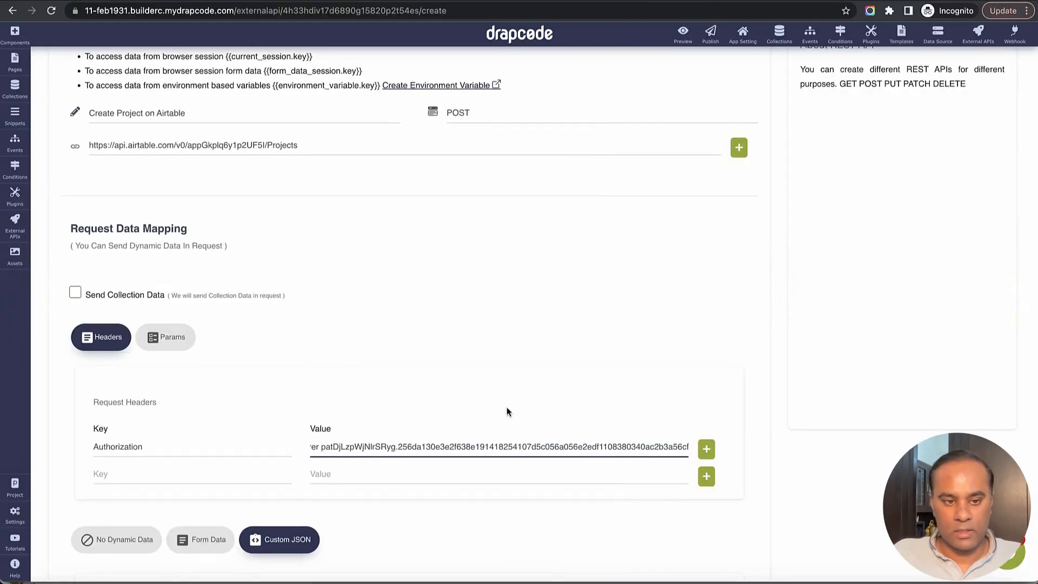
# Add a Content-Type request header set to application/json
pyautogui.scroll(-5, 507, 411)
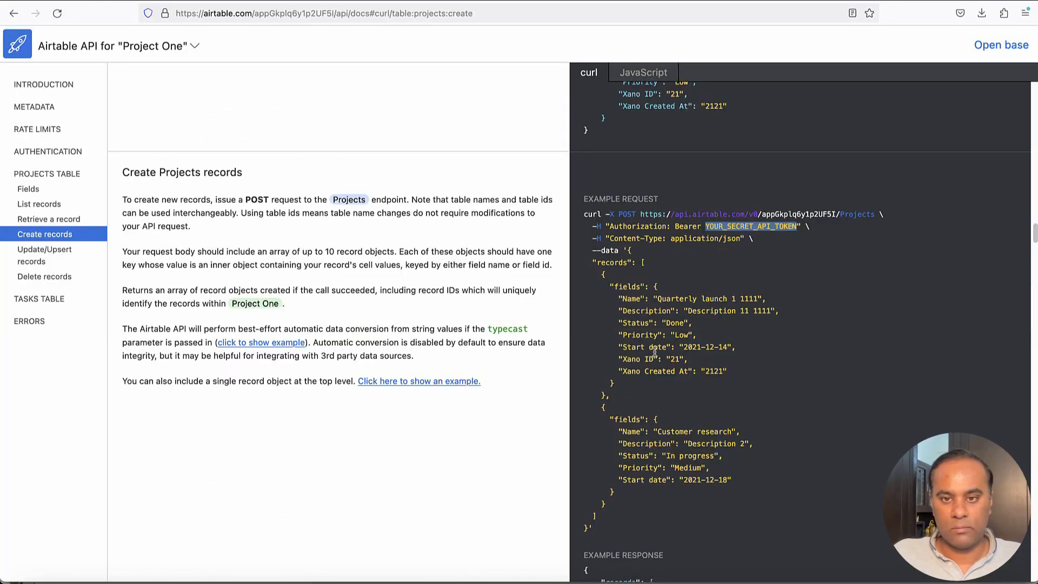
pyautogui.moveTo(610, 238); pyautogui.dragTo(663, 239)
pyautogui.hotkey('ctrl', 'c')
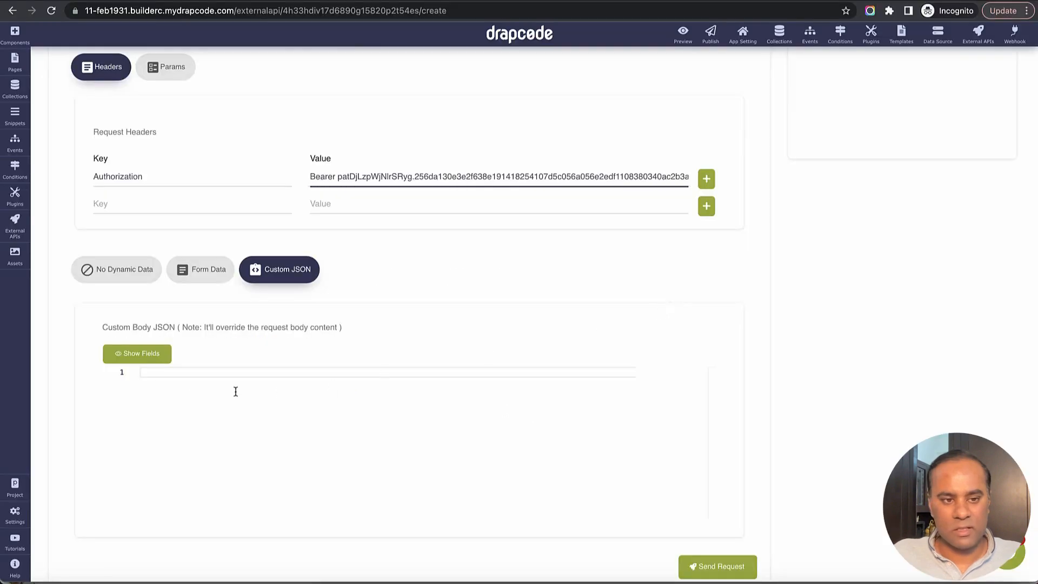
pyautogui.click(162, 205)
pyautogui.hotkey('ctrl', 'v')
pyautogui.click(384, 198)
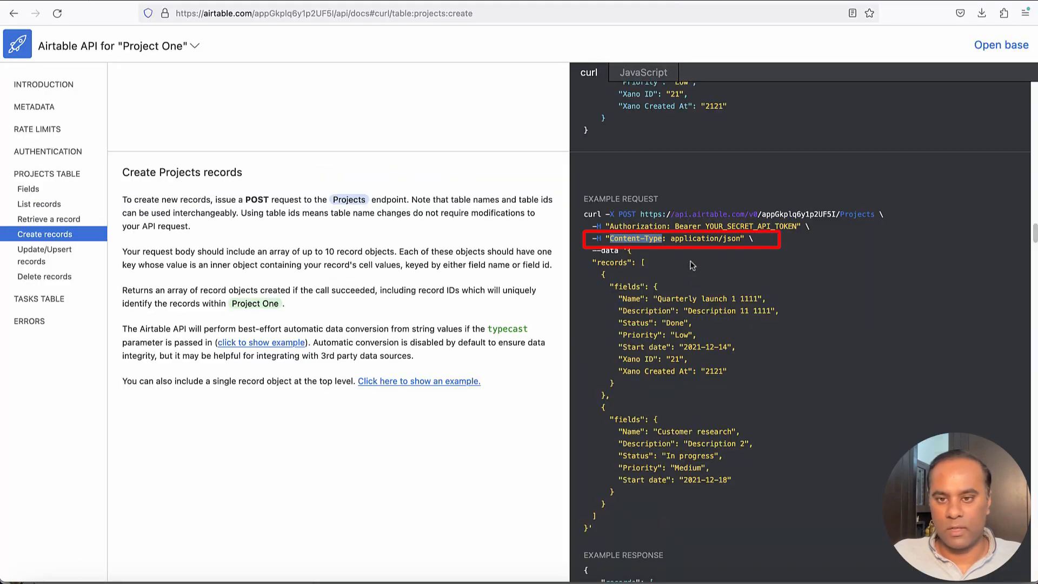
pyautogui.moveTo(671, 238); pyautogui.dragTo(740, 239)
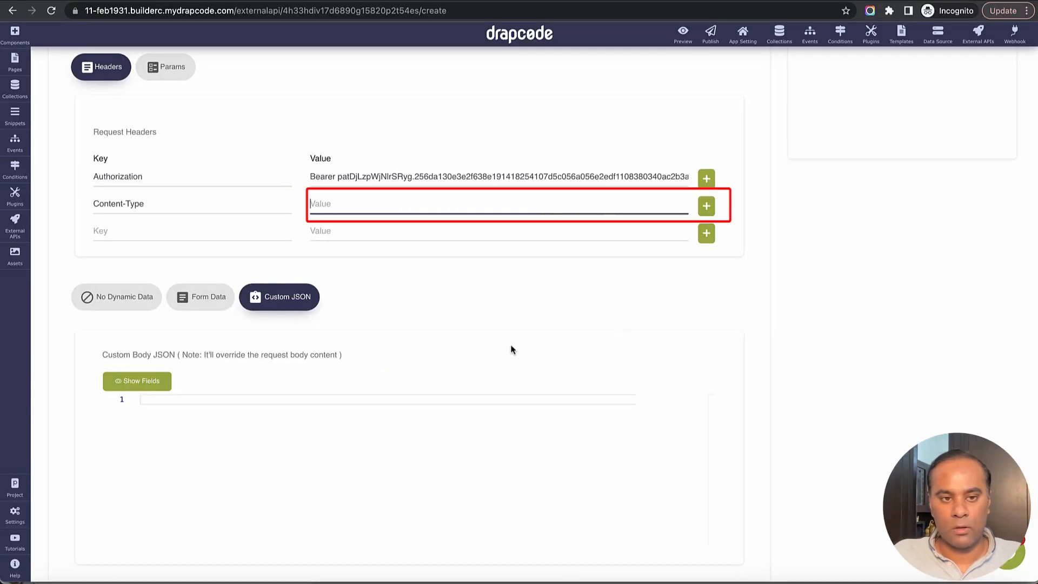
pyautogui.write('application/json')
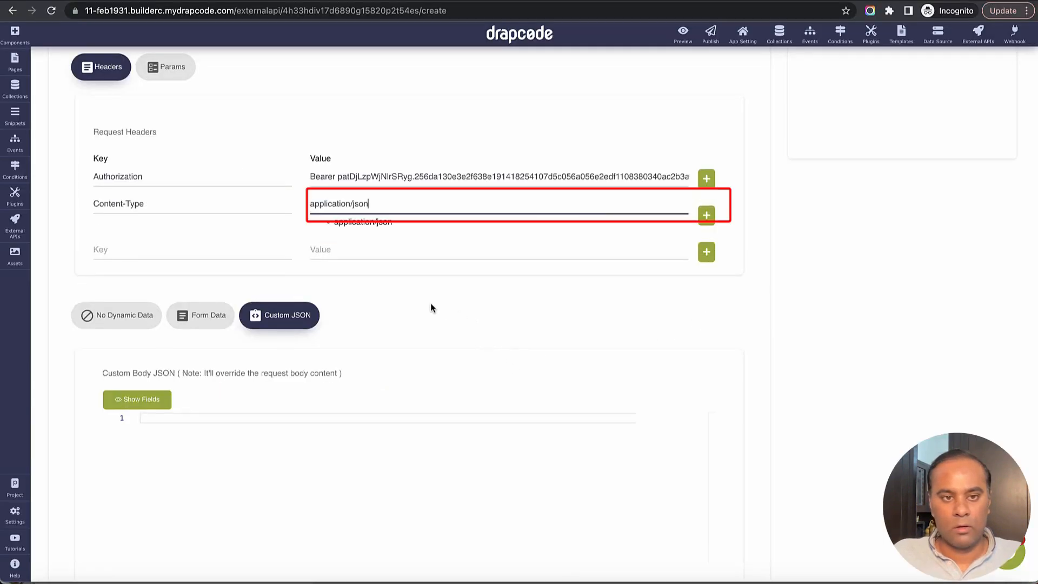
pyautogui.click(296, 382)
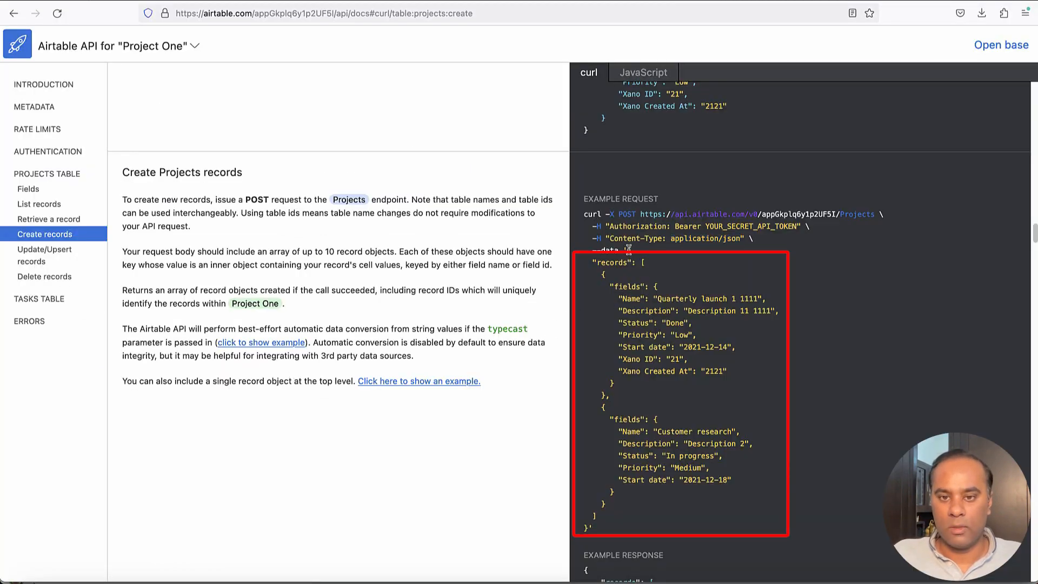
# Paste Airtable's example records JSON into the custom request body
pyautogui.moveTo(629, 249); pyautogui.dragTo(588, 528)
pyautogui.hotkey('shift', 'Down')
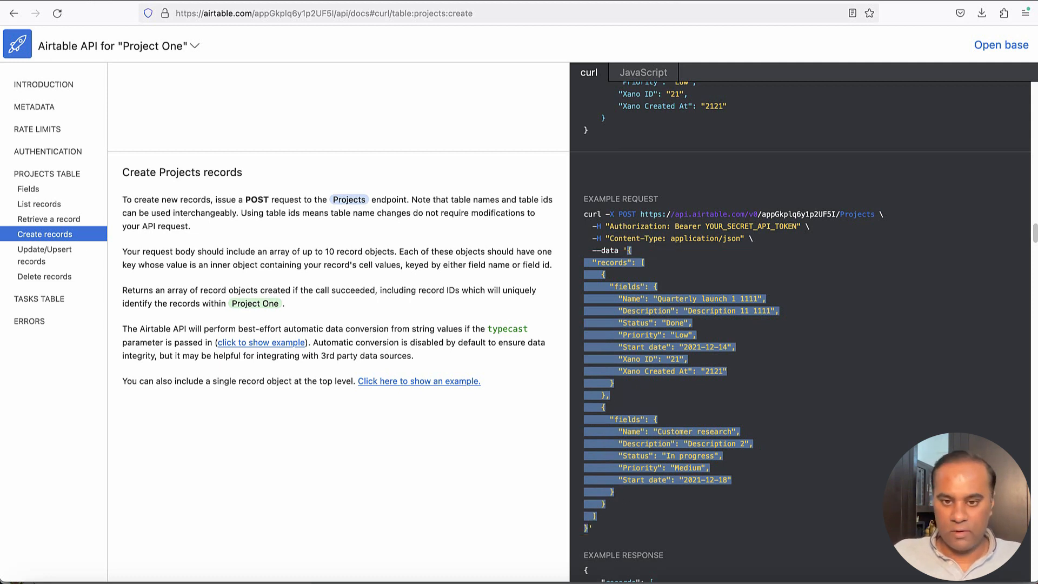
pyautogui.press('super+Tab')
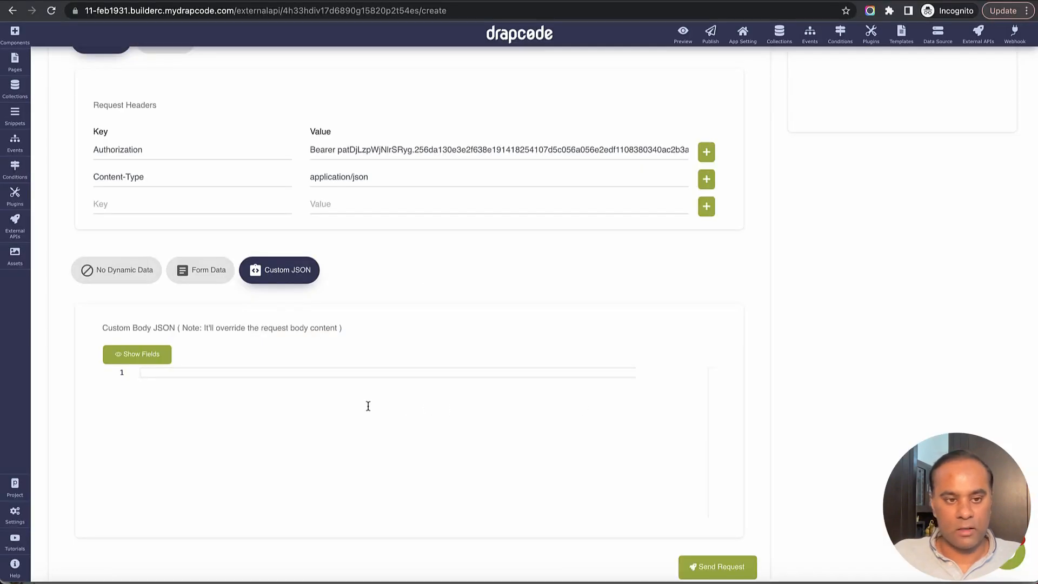
pyautogui.press('super+v')
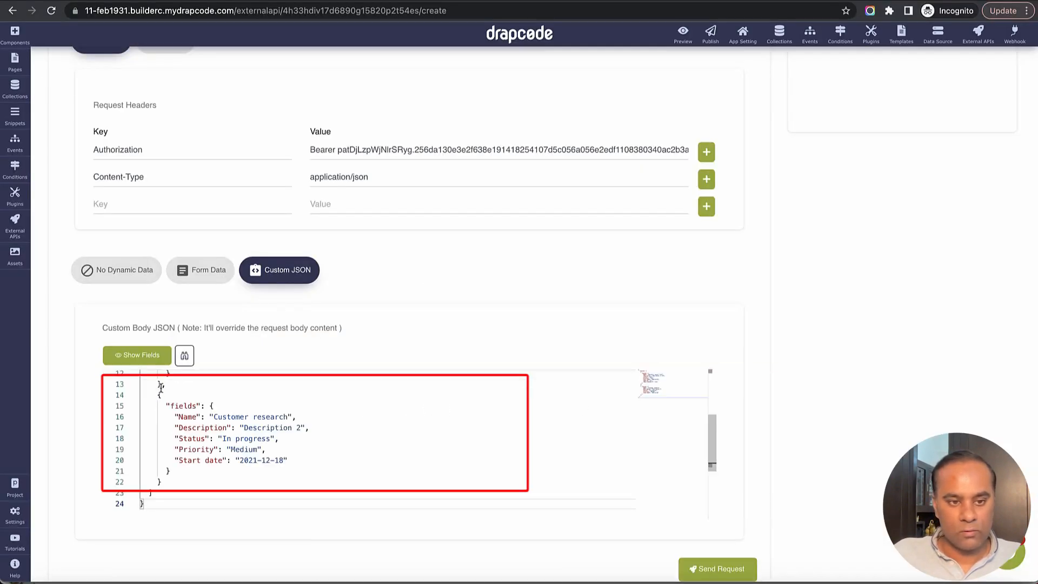
# Delete the second example record, leaving only the Quarterly launch 1 1111 record
pyautogui.moveTo(161, 386); pyautogui.dragTo(169, 482)
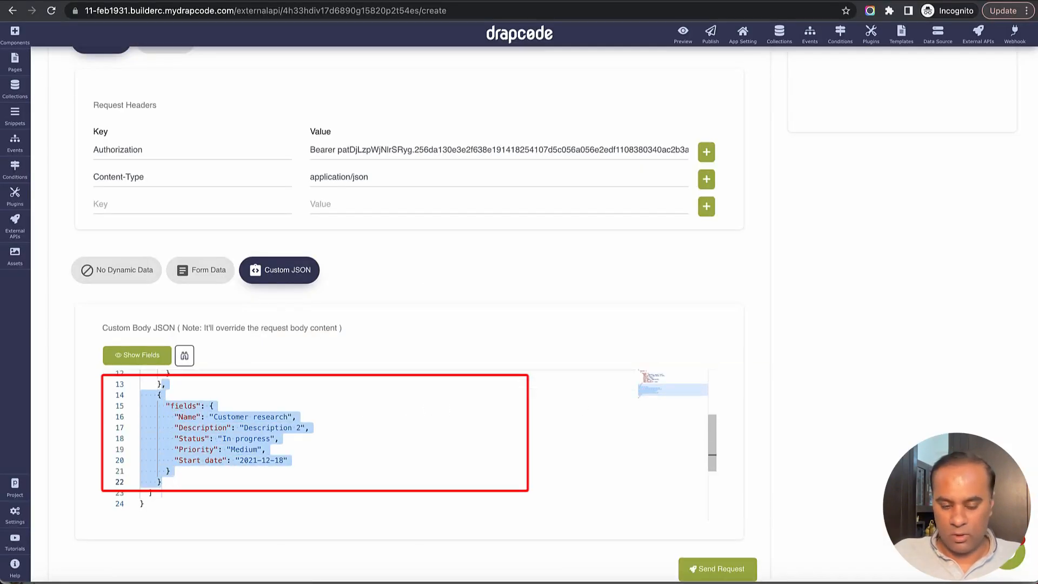
pyautogui.press('BackSpace')
pyautogui.scroll(3, 346, 429)
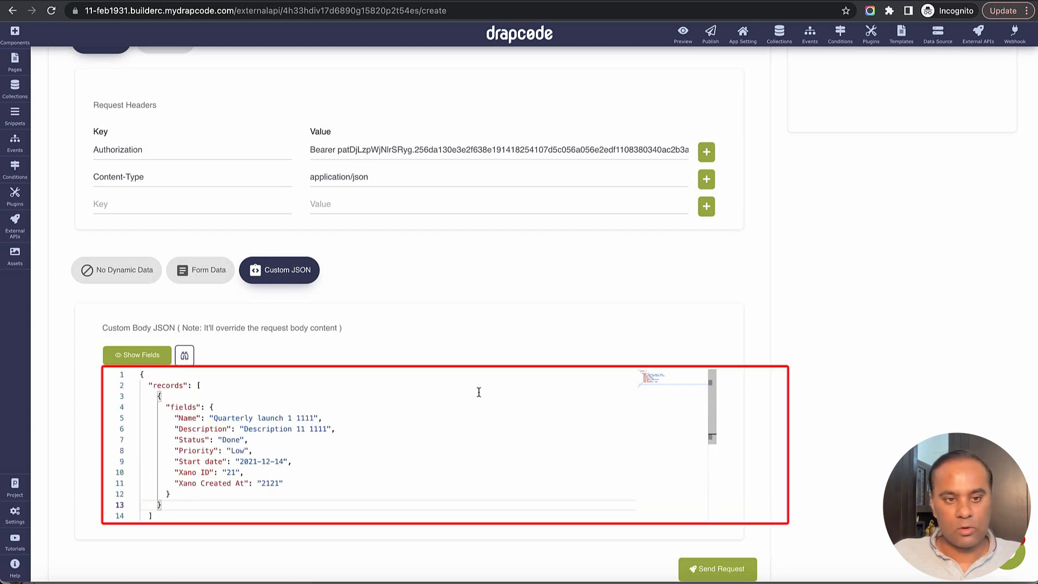
pyautogui.scroll(-1, 809, 359)
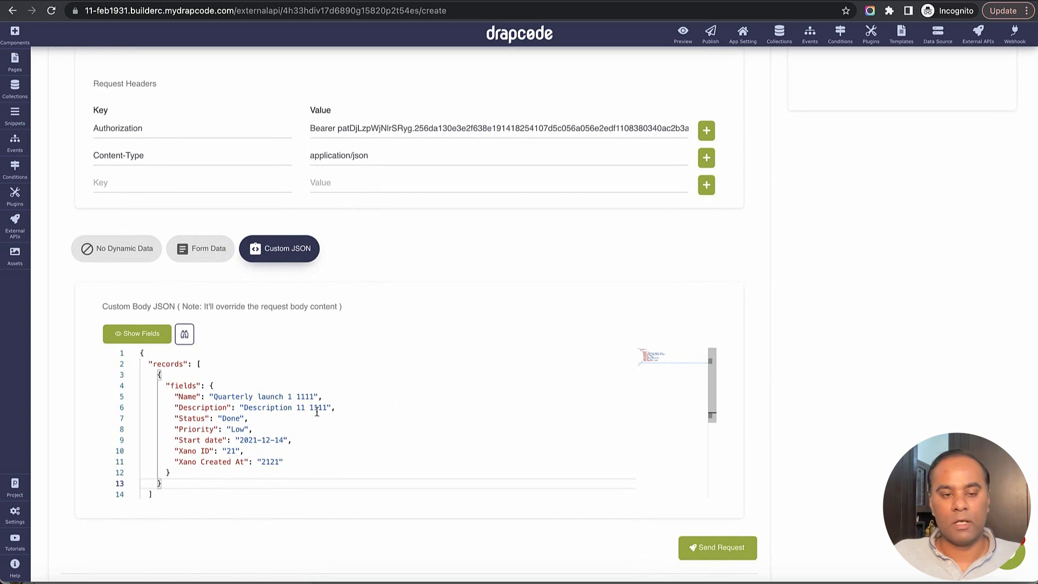
pyautogui.moveTo(214, 397); pyautogui.dragTo(319, 396)
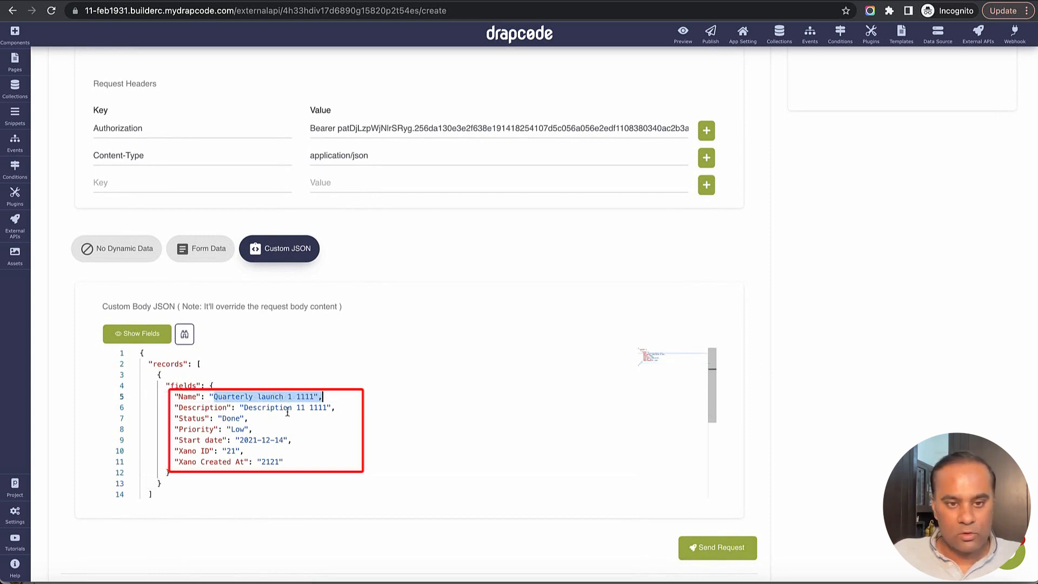
pyautogui.moveTo(243, 408); pyautogui.dragTo(326, 409)
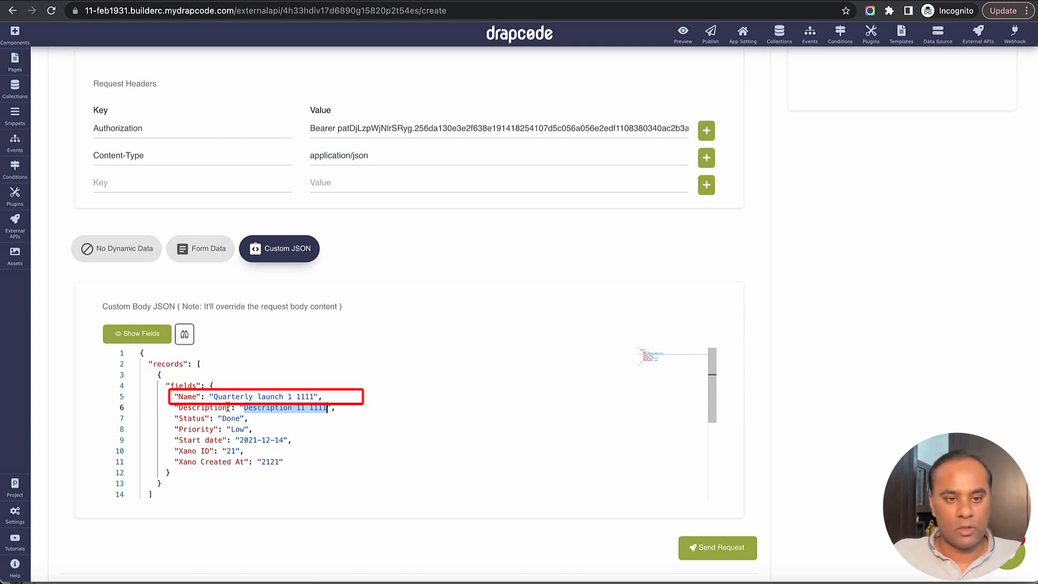
pyautogui.moveTo(213, 396); pyautogui.dragTo(314, 398)
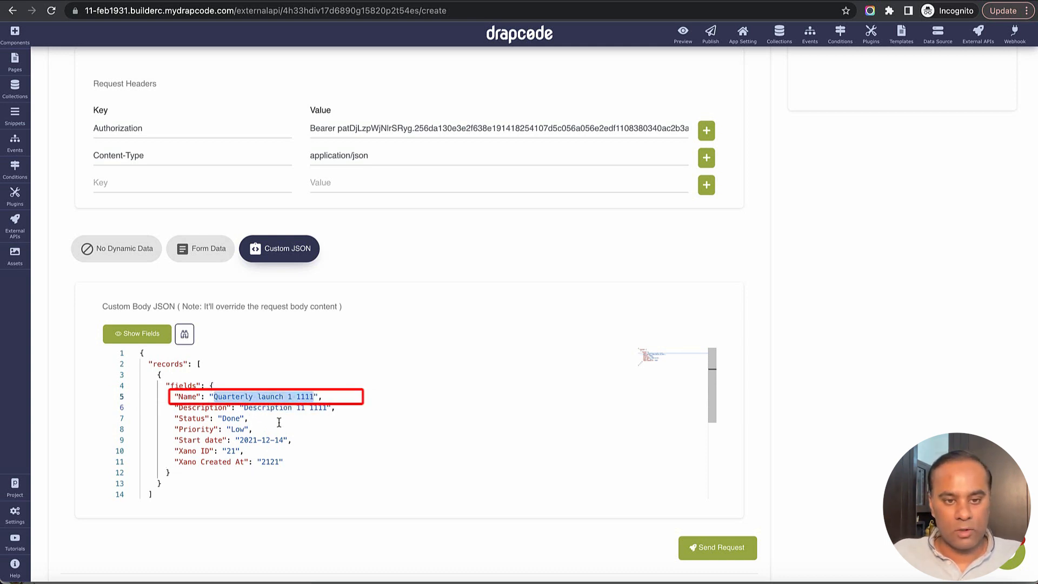
# Insert {{current_session.REPLACE_ME_WITH_KEY}} from Browser Session fields as the Name value
pyautogui.click(142, 333)
pyautogui.click(356, 127)
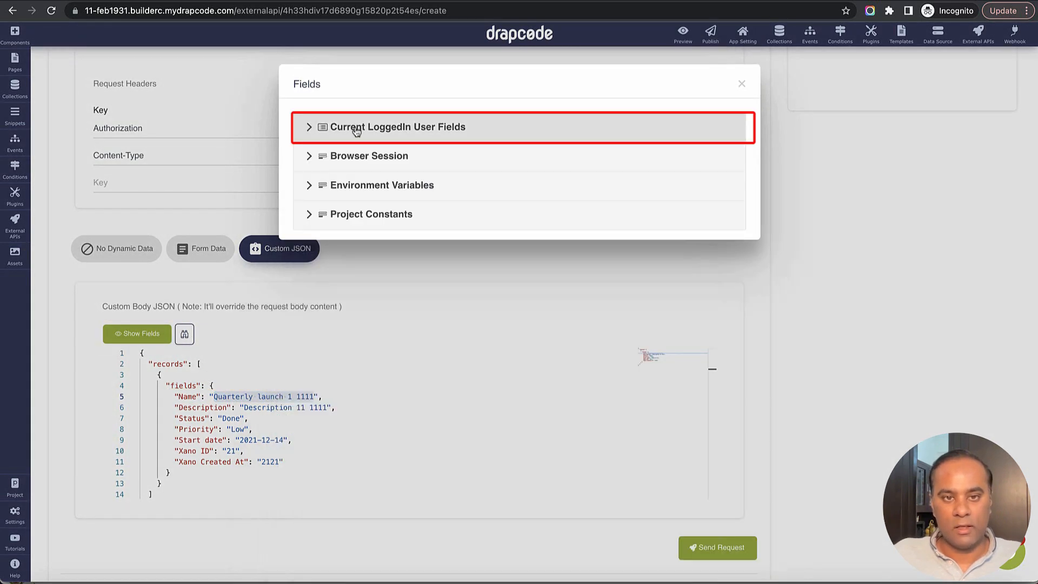
pyautogui.click(355, 158)
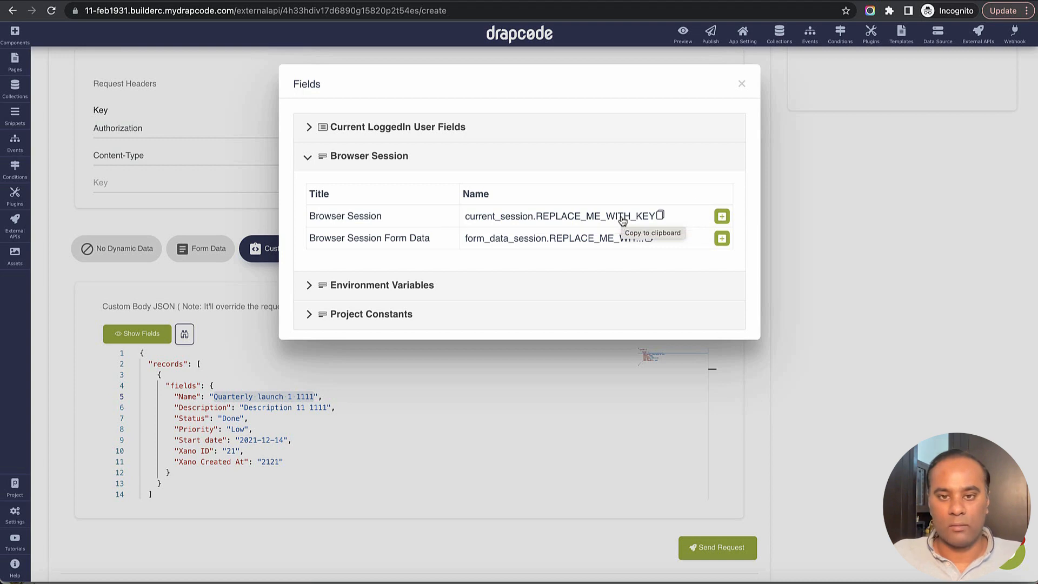
pyautogui.click(722, 218)
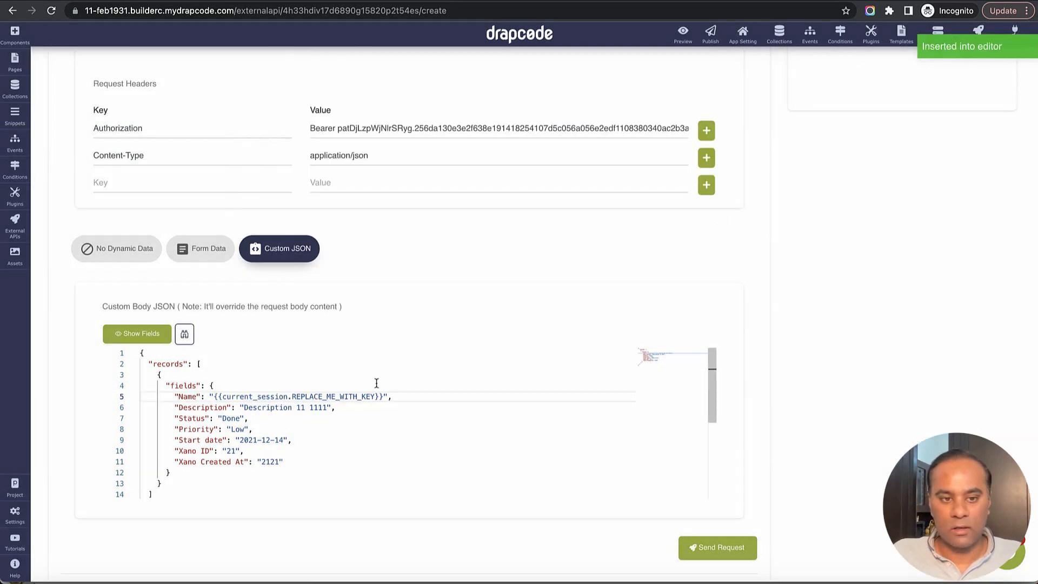
pyautogui.moveTo(293, 397); pyautogui.dragTo(376, 397)
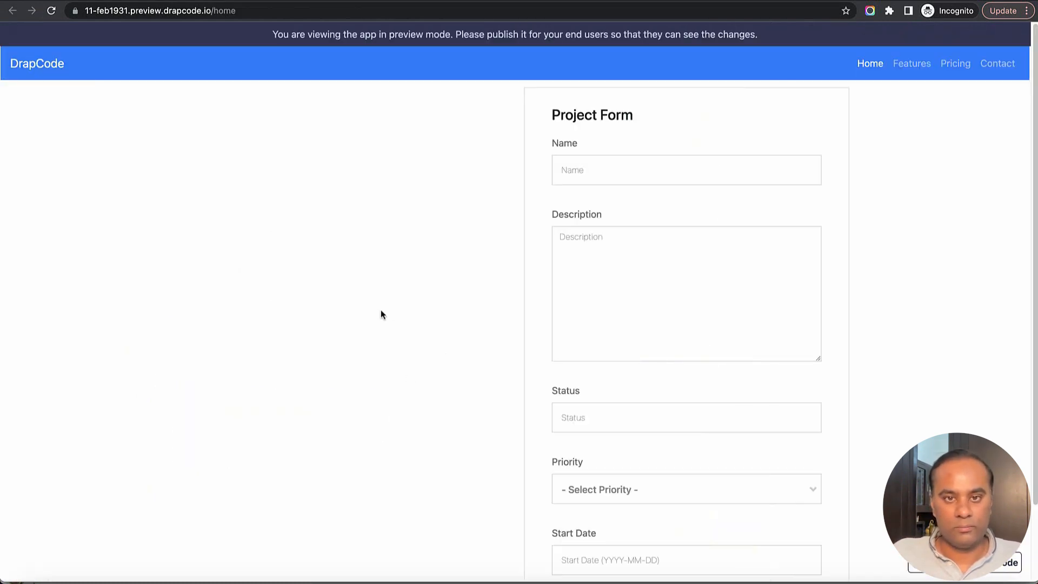
# Copy the Name key from DevTools session storage into the placeholder, giving {{current_session.Name}}
pyautogui.rightClick(381, 310)
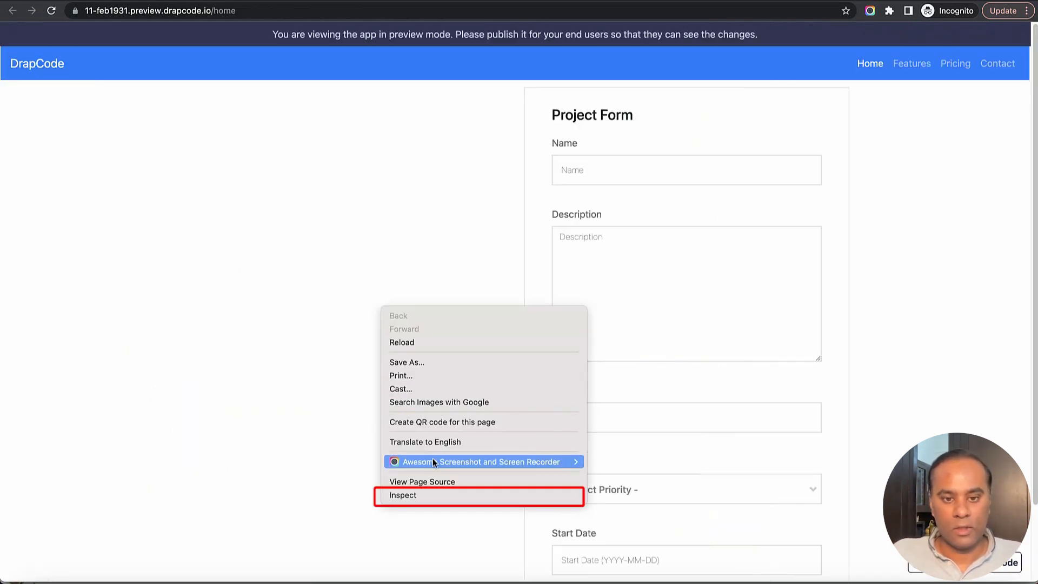
pyautogui.click(430, 493)
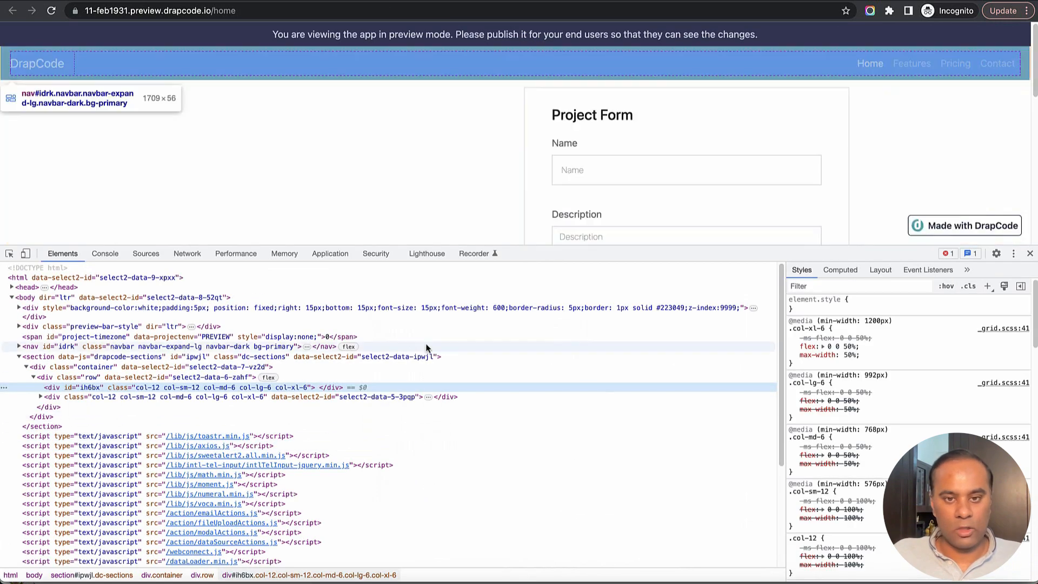
pyautogui.click(330, 253)
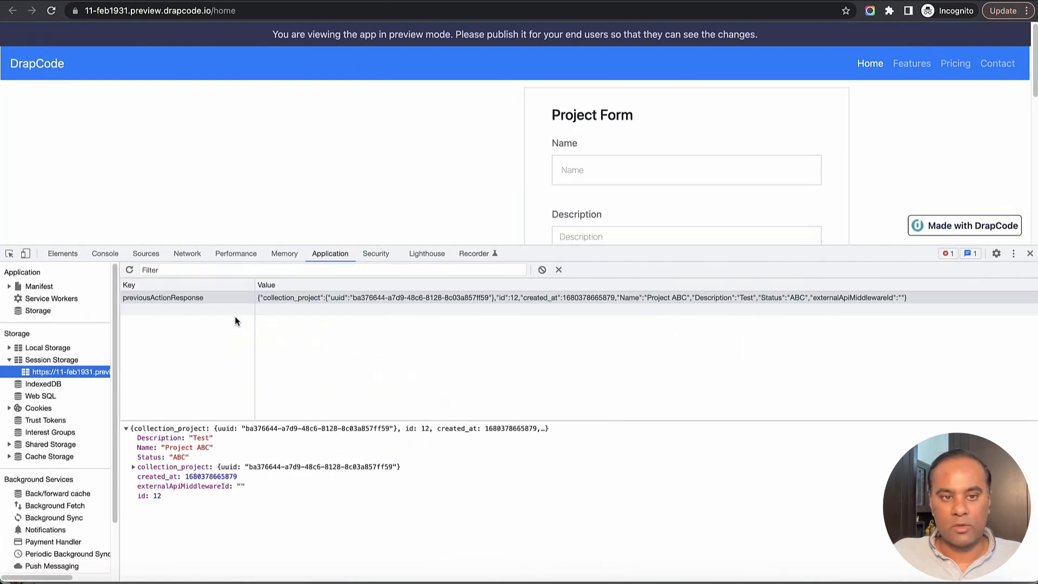
pyautogui.click(133, 467)
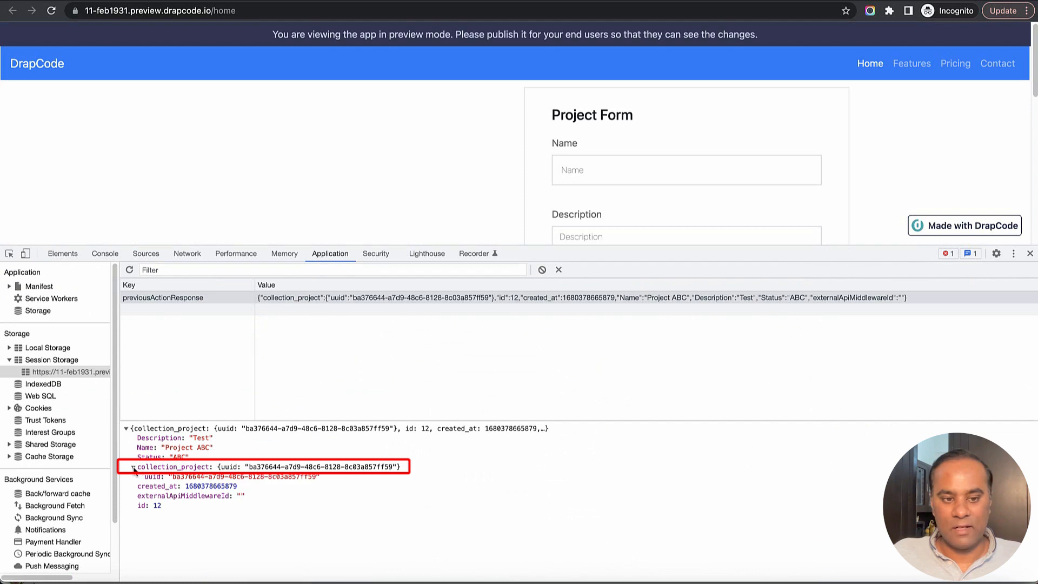
pyautogui.click(133, 467)
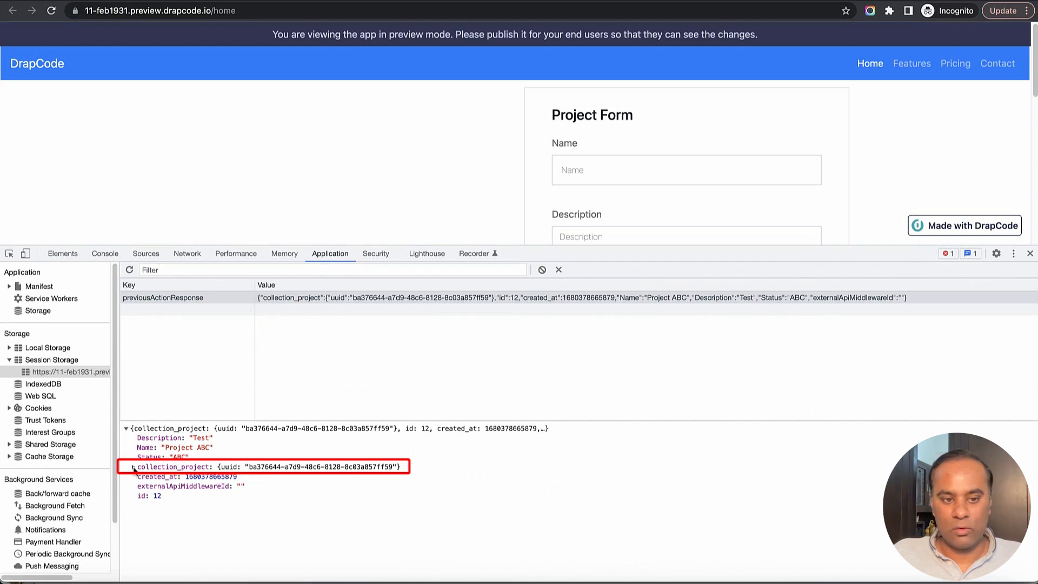
pyautogui.rightClick(145, 449)
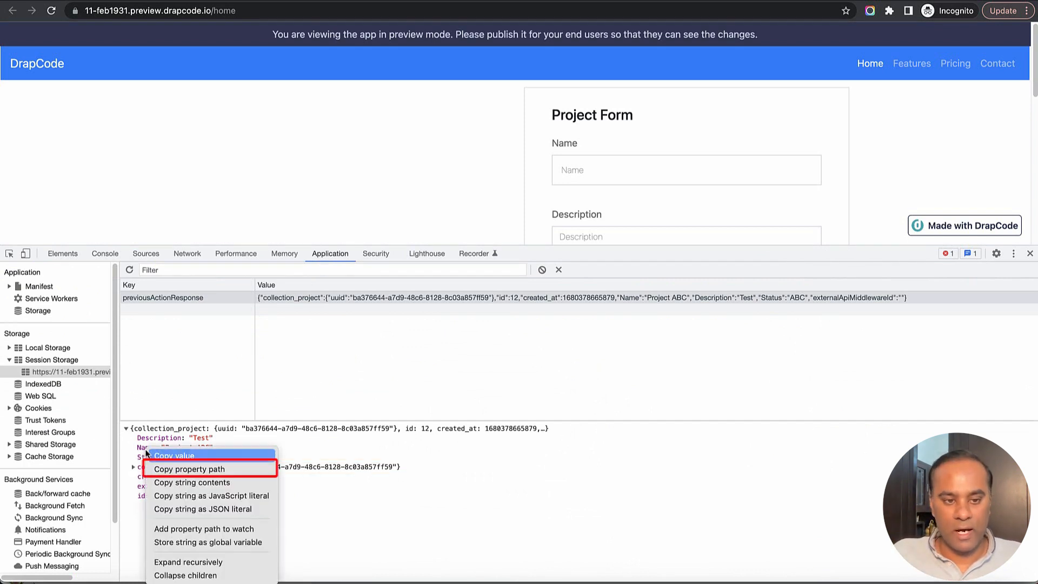
pyautogui.click(186, 471)
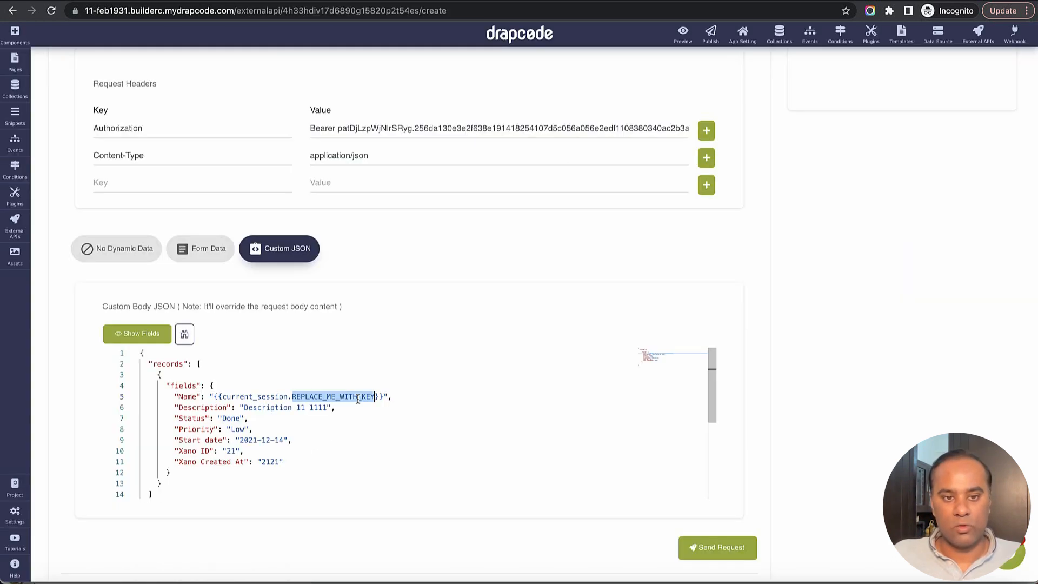
pyautogui.hotkey('ctrl', 'v')
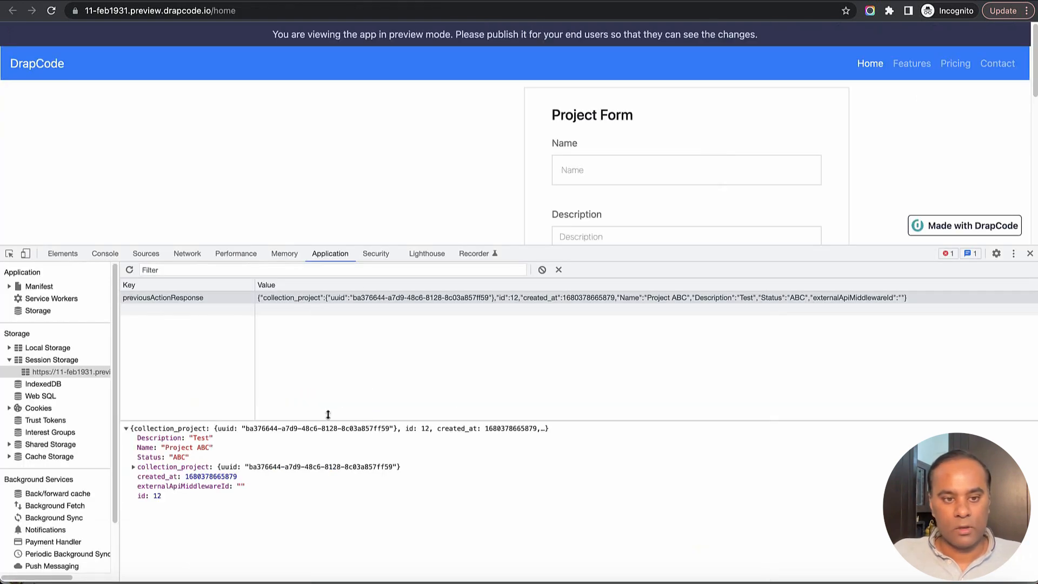
# Use {{current_session.Name}} as the Description value as well
pyautogui.doubleClick(153, 442)
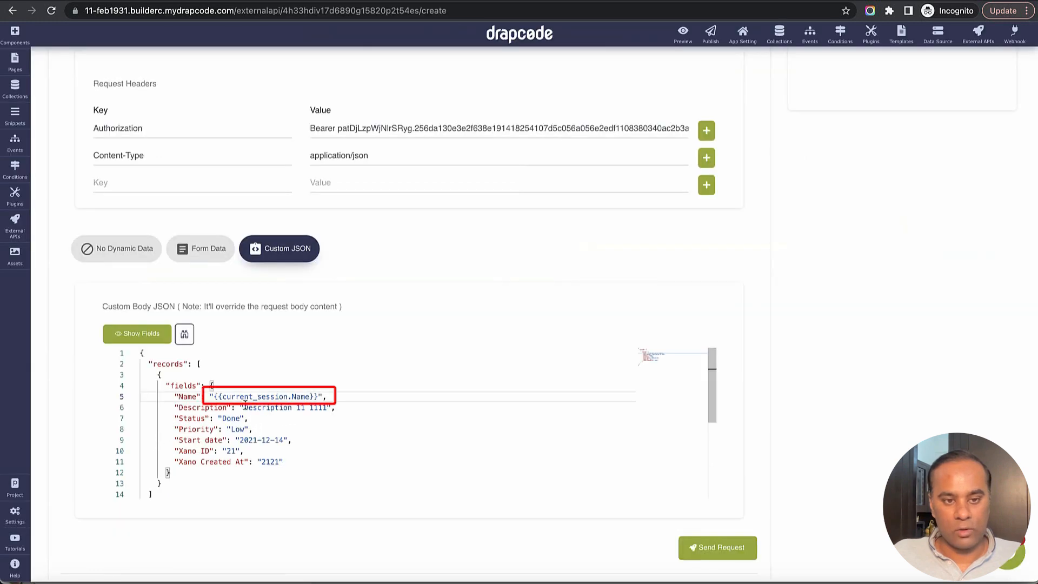
pyautogui.moveTo(214, 397); pyautogui.dragTo(321, 397)
pyautogui.moveTo(243, 409); pyautogui.dragTo(328, 408)
pyautogui.hotkey('ctrl', 'v')
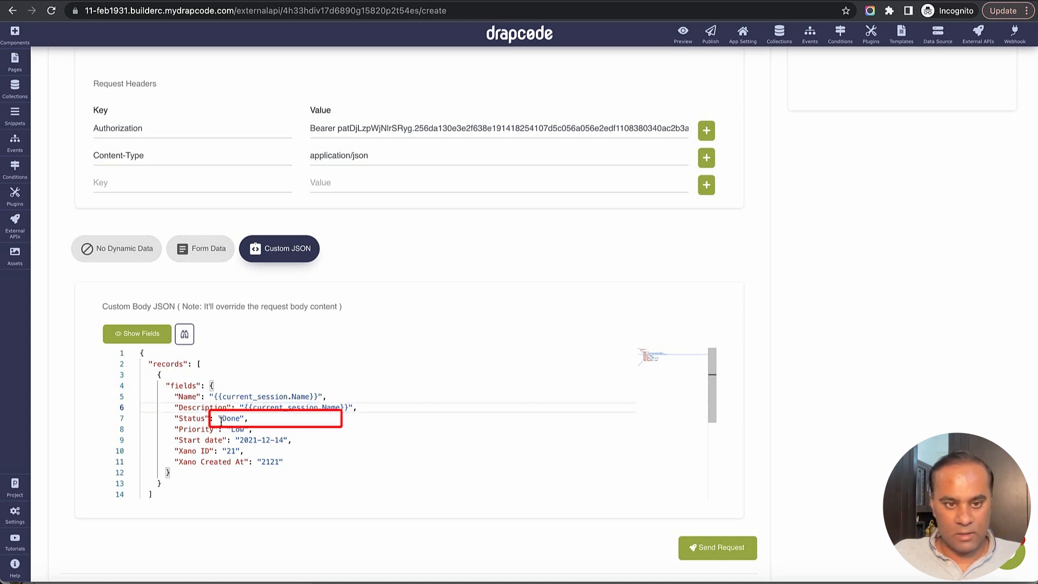
# Put the session variable in Status, Xano ID and Xano Created At; delete Priority and Start date
pyautogui.tripleClick(229, 421)
pyautogui.doubleClick(229, 420)
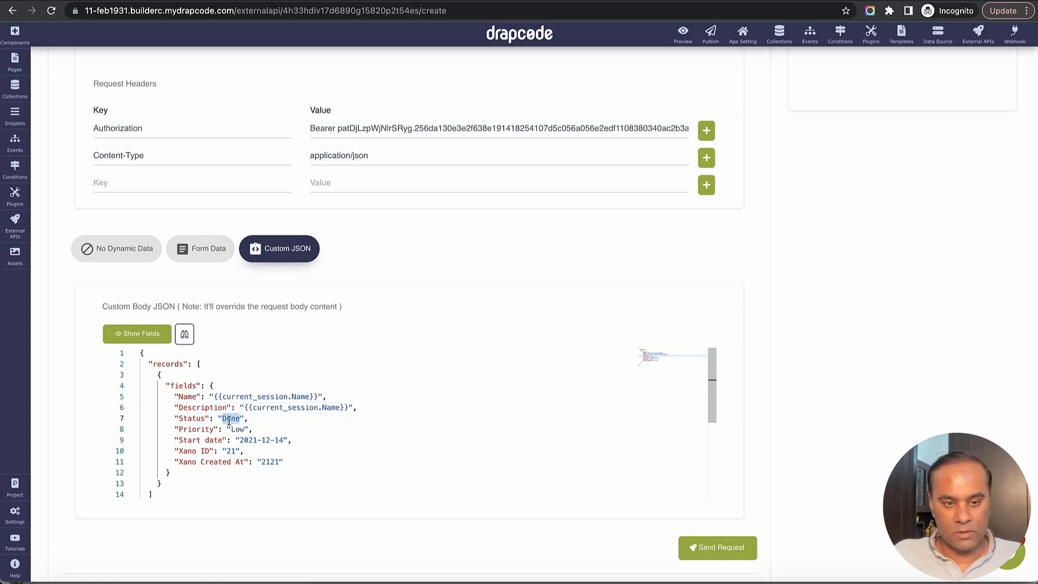
pyautogui.hotkey('ctrl', 'v')
pyautogui.moveTo(174, 428); pyautogui.dragTo(314, 441)
pyautogui.press('BackSpace')
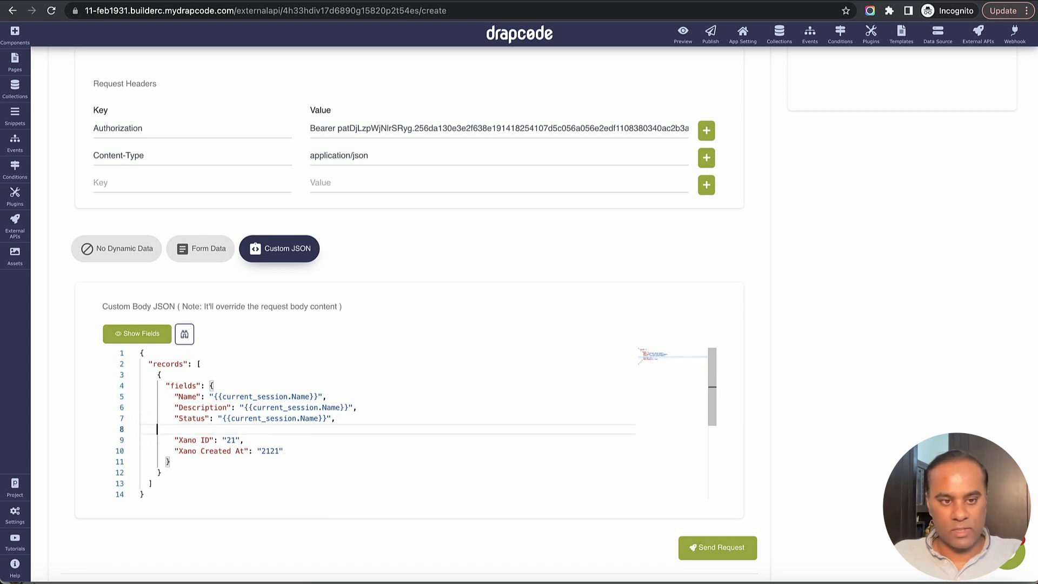
pyautogui.press('BackSpace')
pyautogui.doubleClick(231, 428)
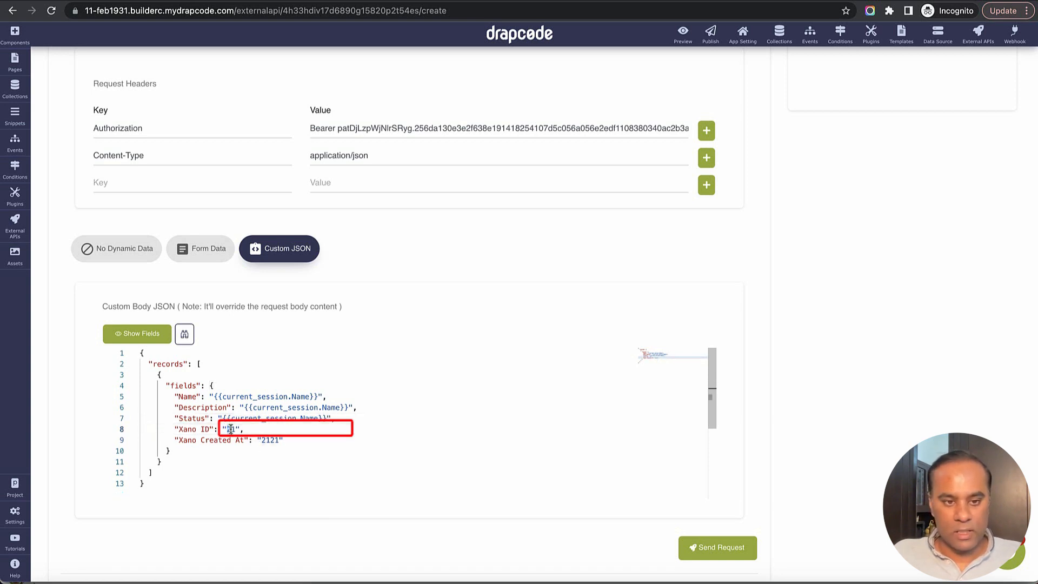
pyautogui.hotkey('ctrl', 'v')
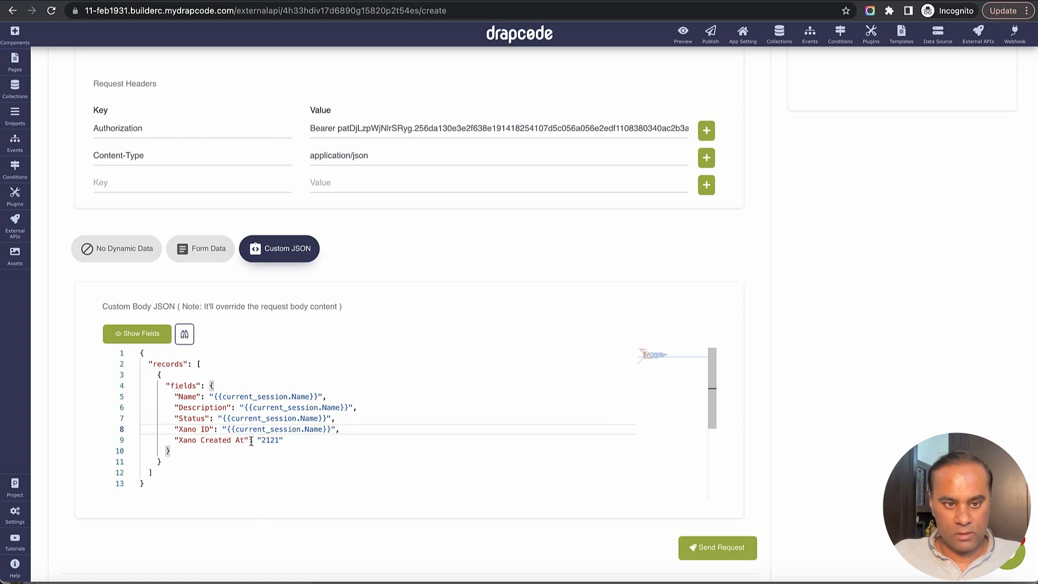
pyautogui.doubleClick(265, 440)
pyautogui.hotkey('ctrl', 'v')
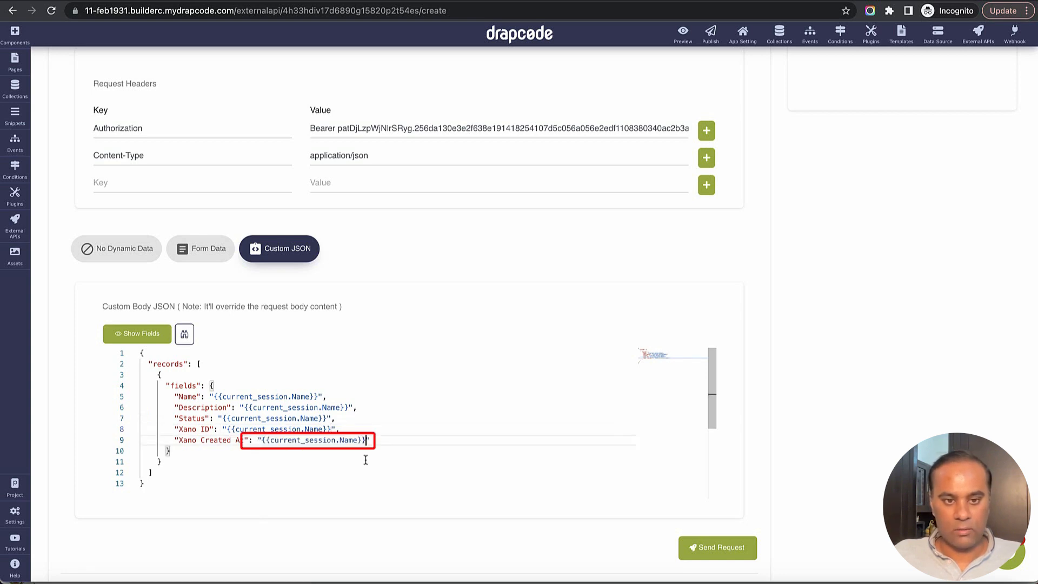
# Change the placeholder keys to Status and created_at
pyautogui.click(297, 396)
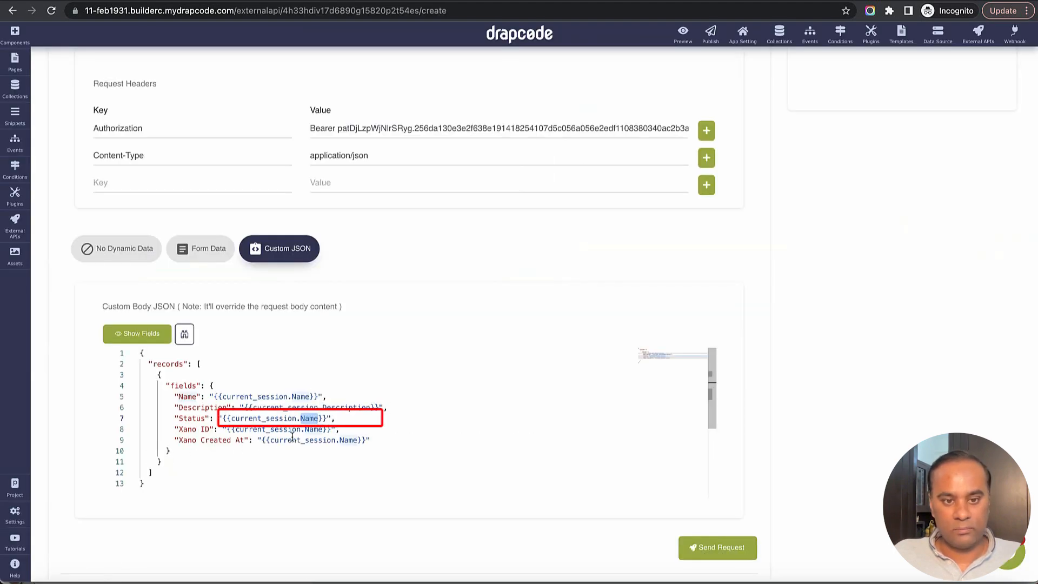
pyautogui.write('Status')
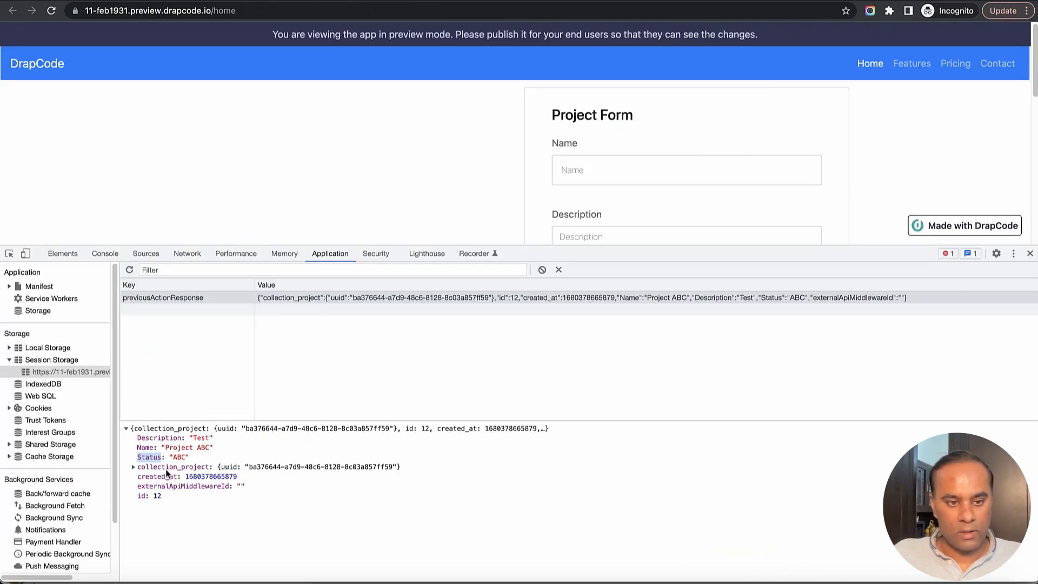
pyautogui.doubleClick(152, 478)
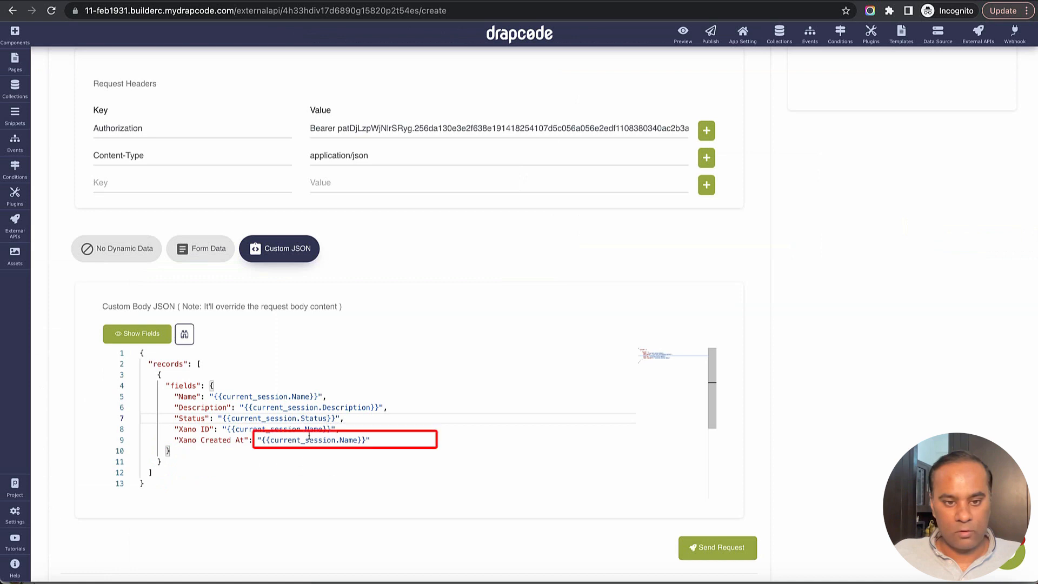
pyautogui.click(313, 436)
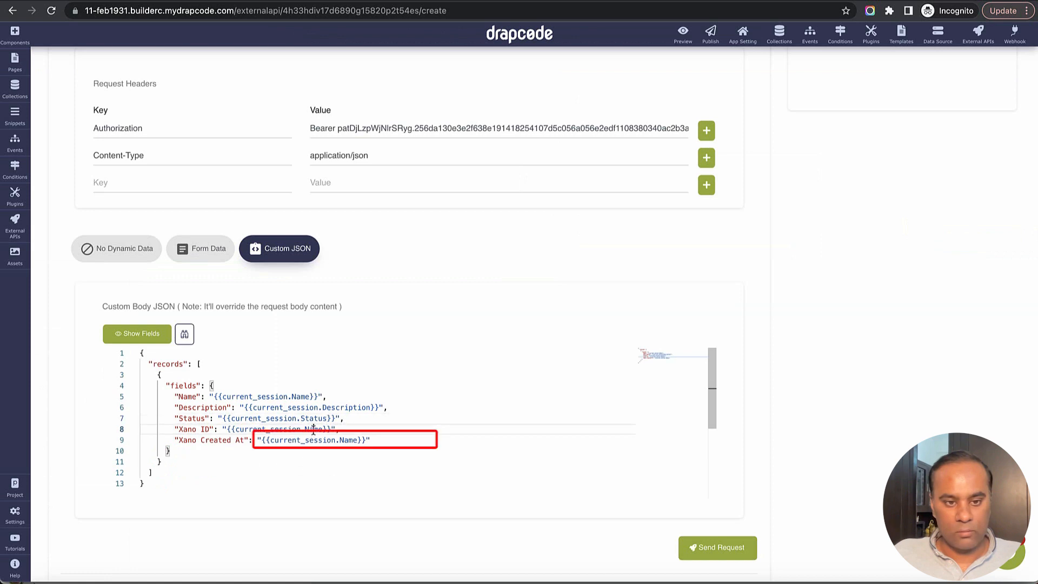
pyautogui.doubleClick(346, 440)
pyautogui.press('super+v')
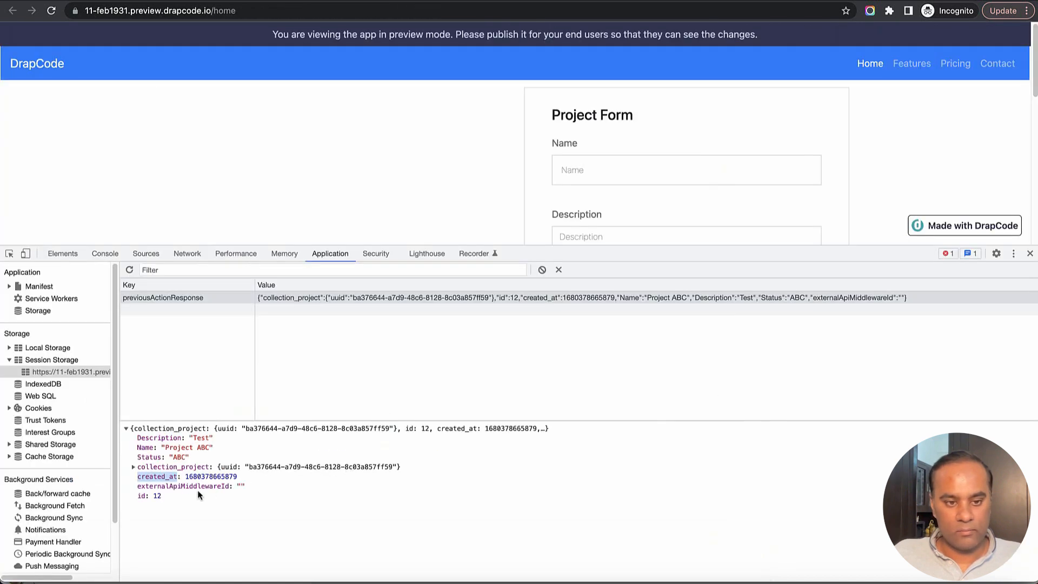
# Make the Xano ID placeholder {{current_session.id}} and check the dynamic values
pyautogui.click(144, 498)
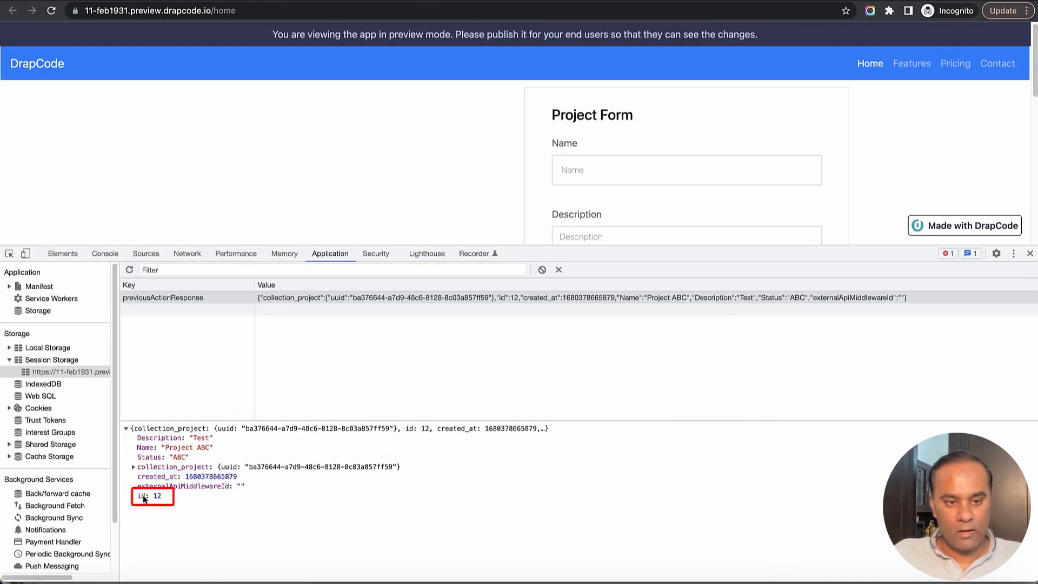
pyautogui.doubleClick(142, 496)
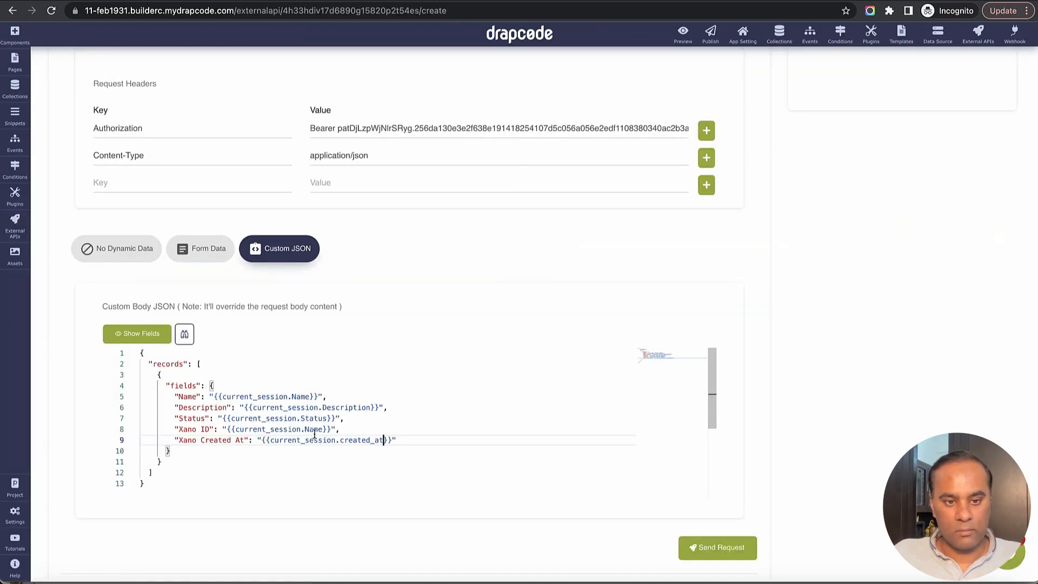
pyautogui.doubleClick(314, 430)
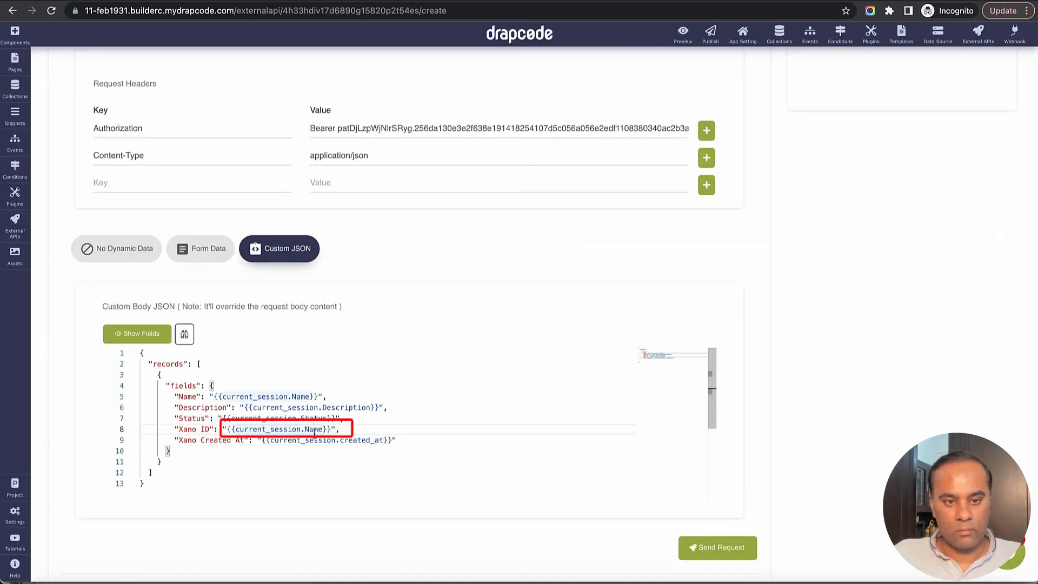
pyautogui.write('id')
pyautogui.click(184, 335)
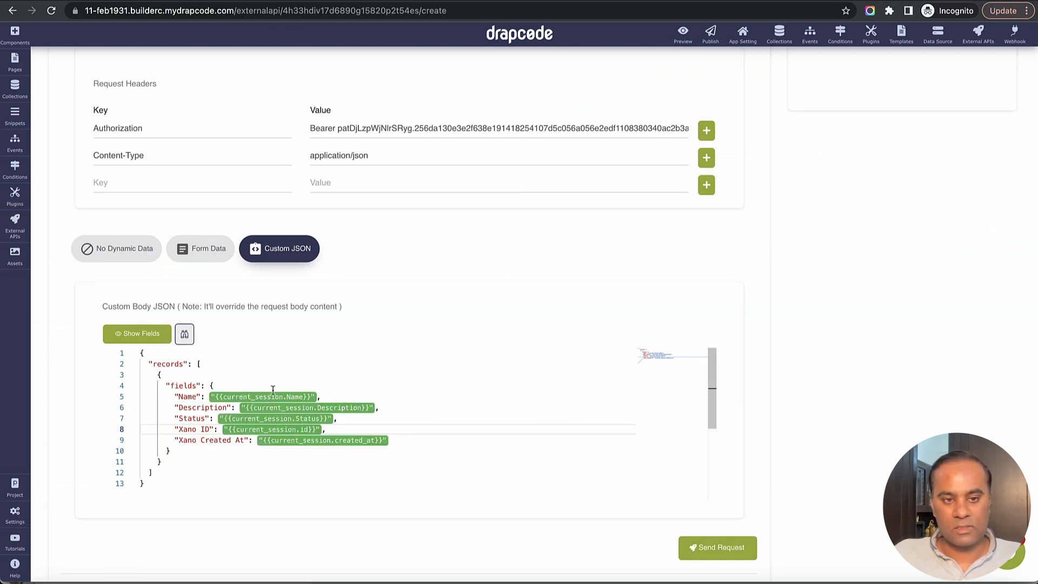
pyautogui.click(469, 427)
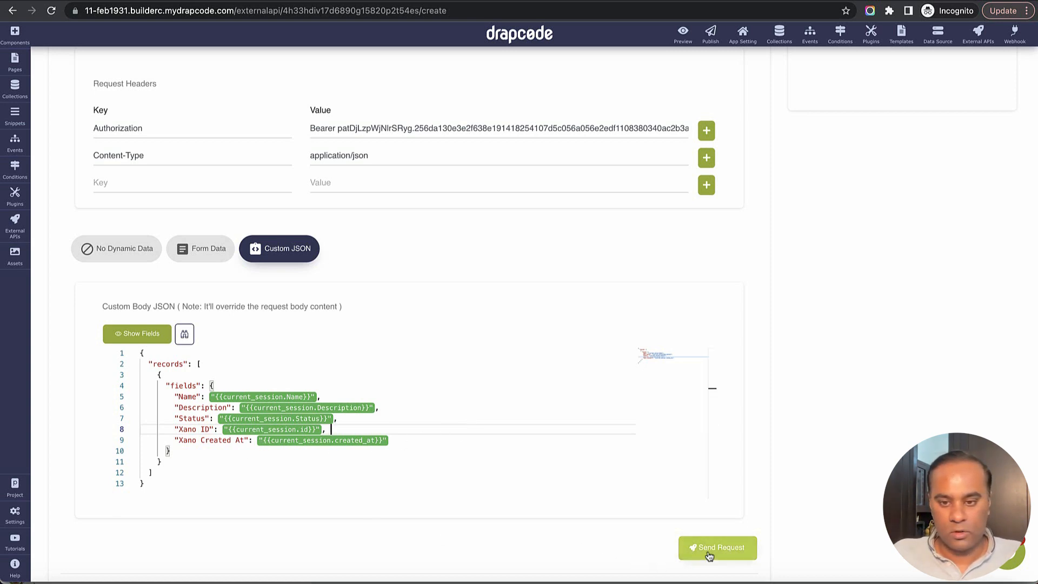
pyautogui.scroll(-4, 816, 495)
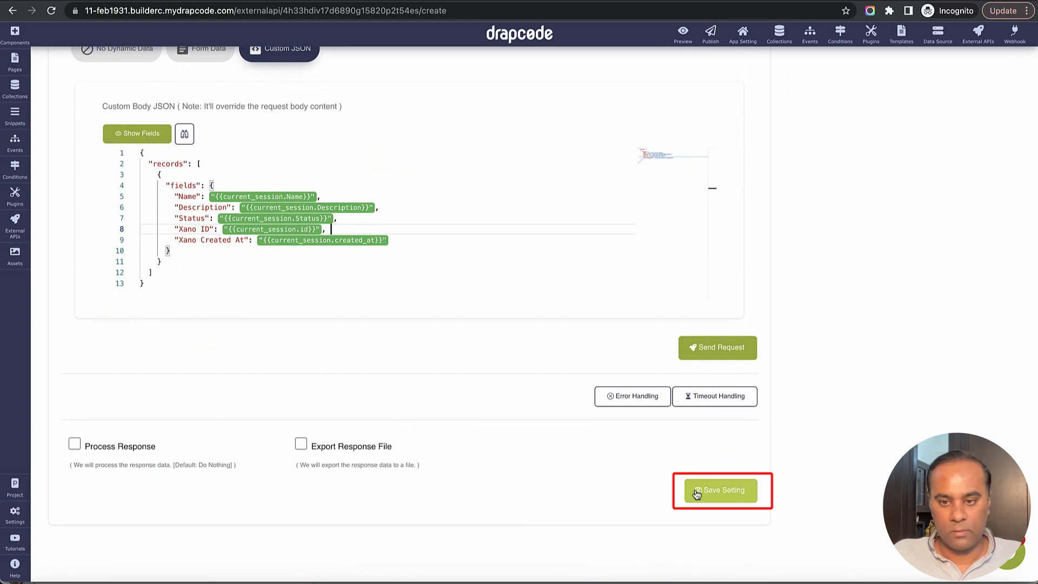
# Save the API and add a Send Data To External API step to the create-project event
pyautogui.click(735, 497)
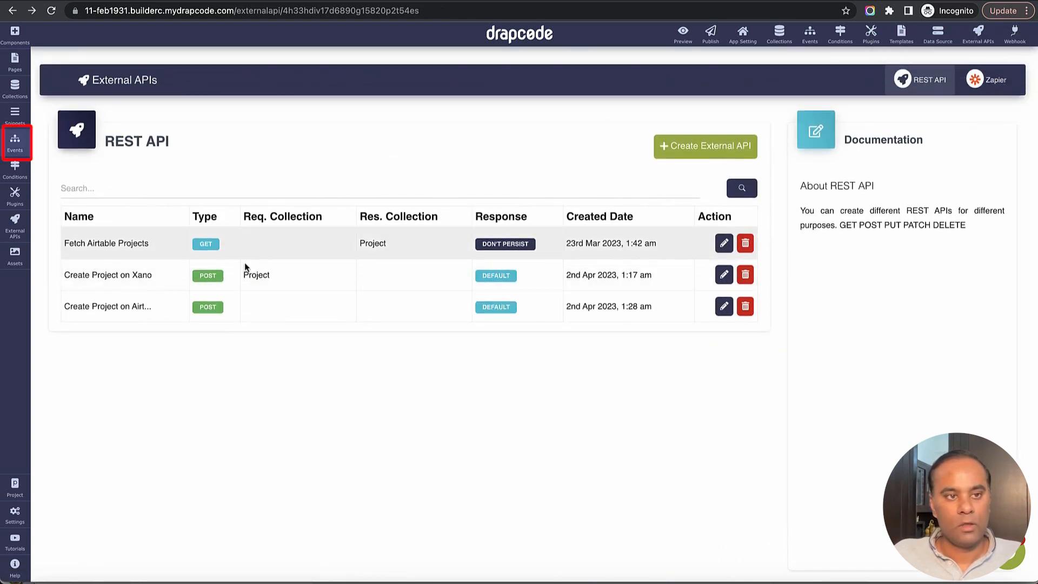
pyautogui.click(16, 150)
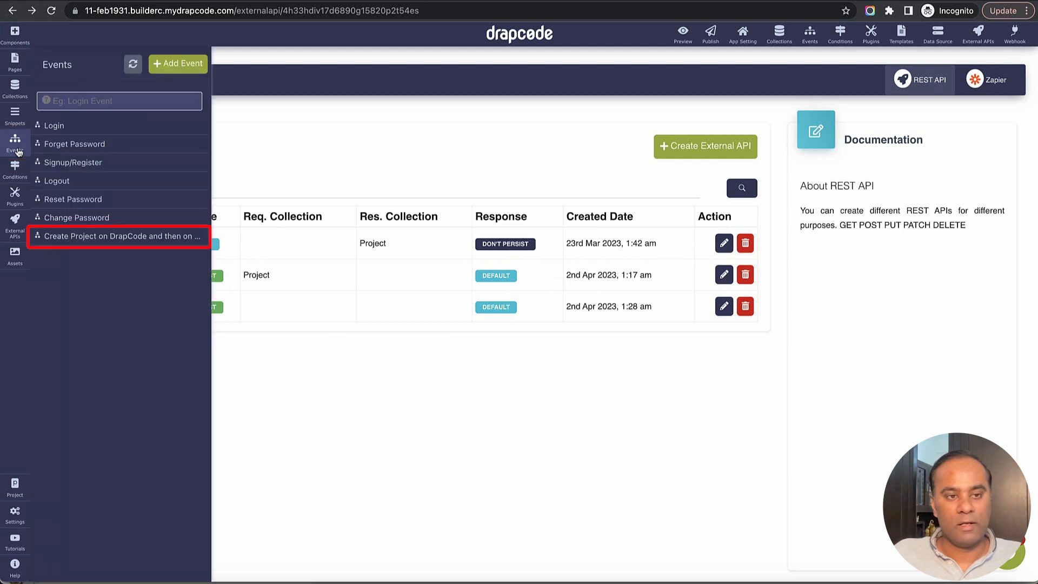
pyautogui.click(103, 240)
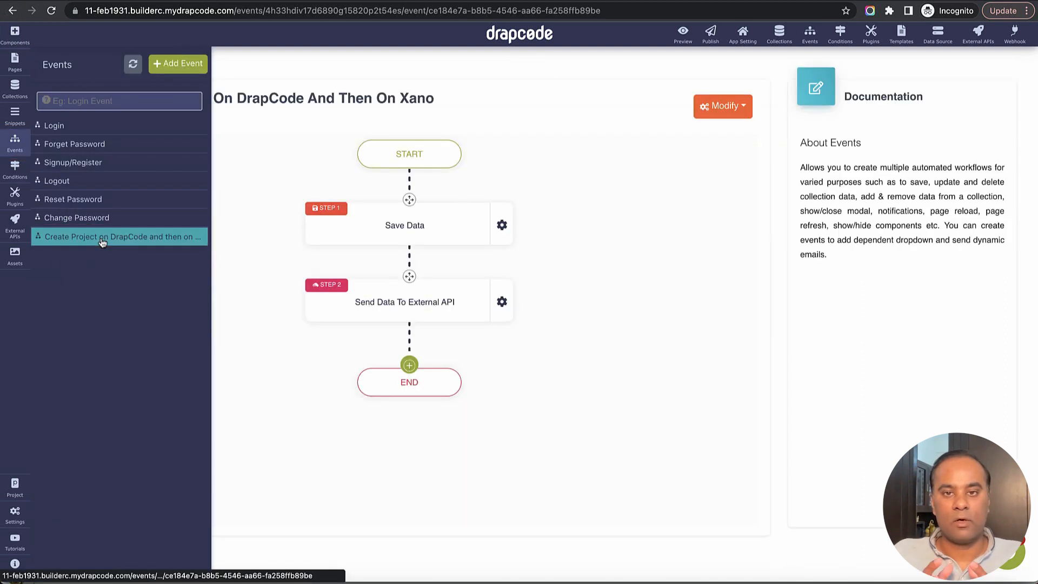
pyautogui.click(410, 366)
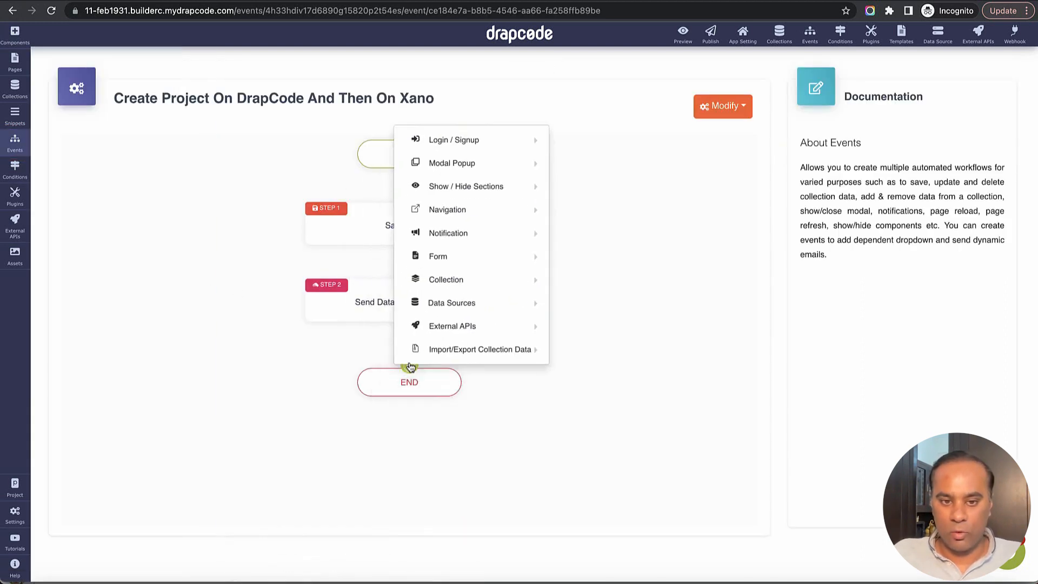
pyautogui.moveTo(486, 326)
pyautogui.click(636, 318)
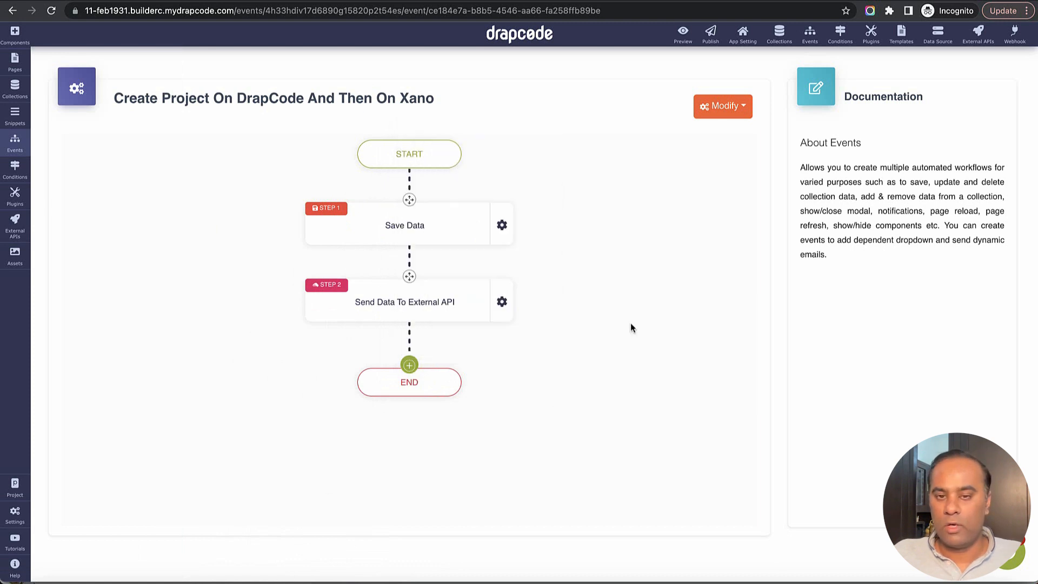
# Point the step at Create Project on Airtable with a 'Sent to' success message
pyautogui.click(554, 164)
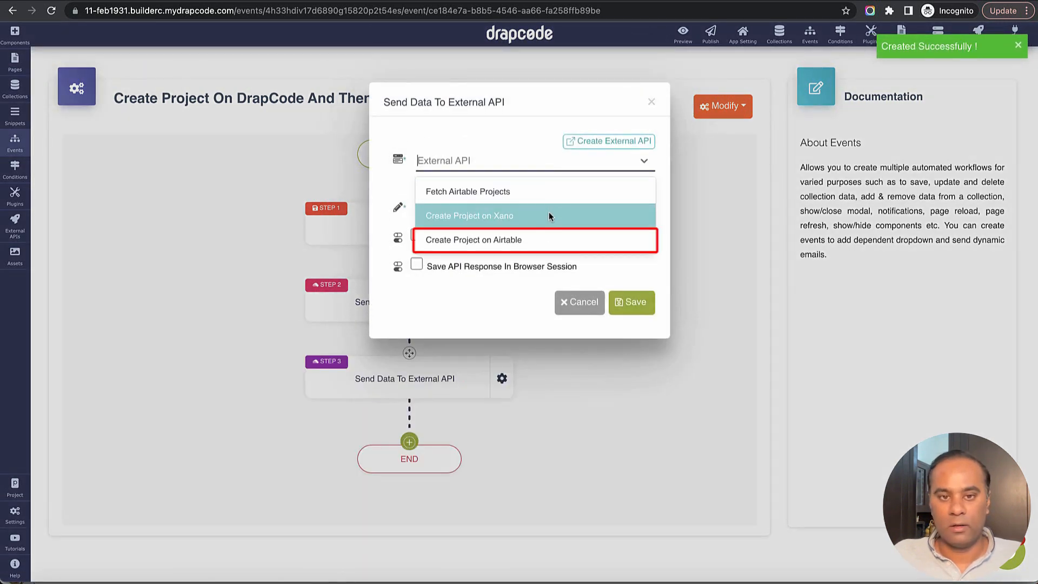
pyautogui.click(532, 241)
pyautogui.click(475, 210)
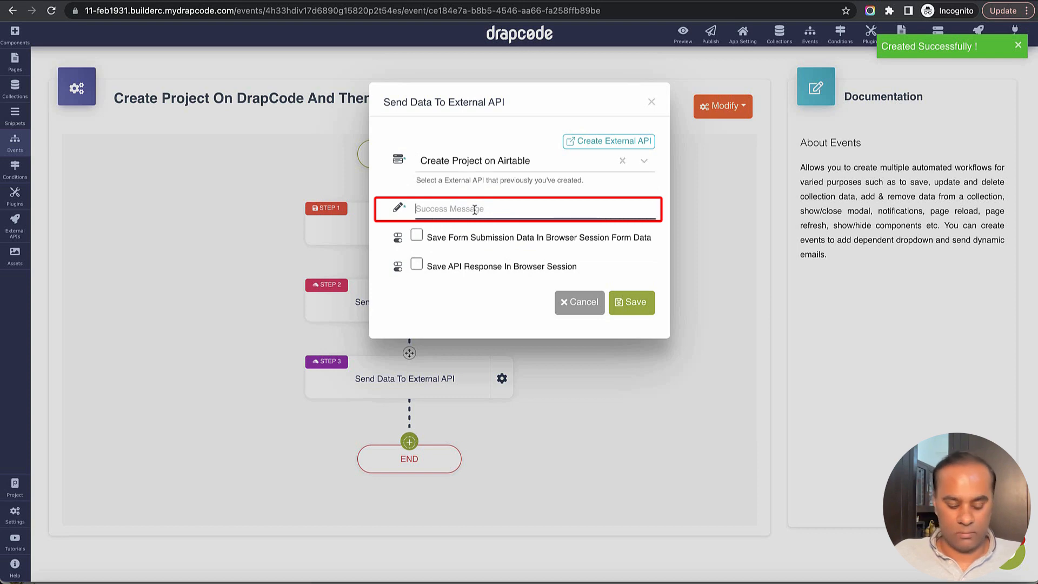
pyautogui.write('Sent to Airtable')
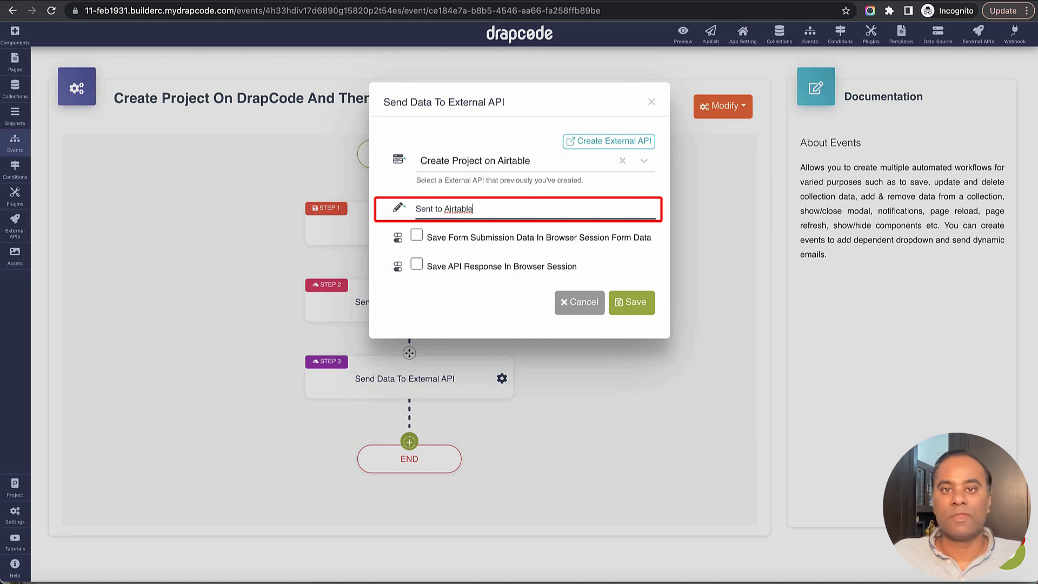
# Store the API response in the browser session under airtable_response and save the step
pyautogui.click(418, 265)
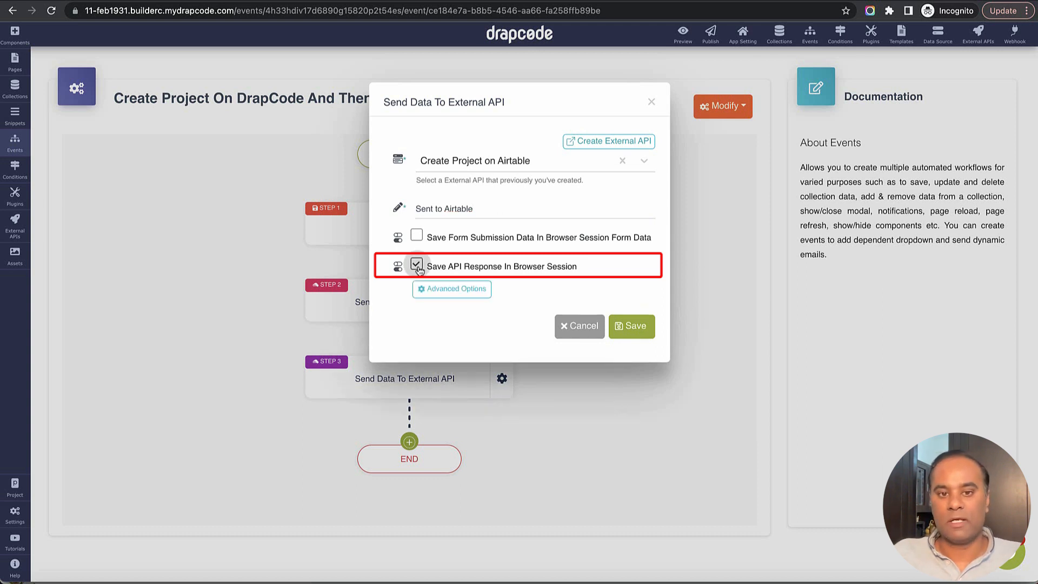
pyautogui.click(459, 290)
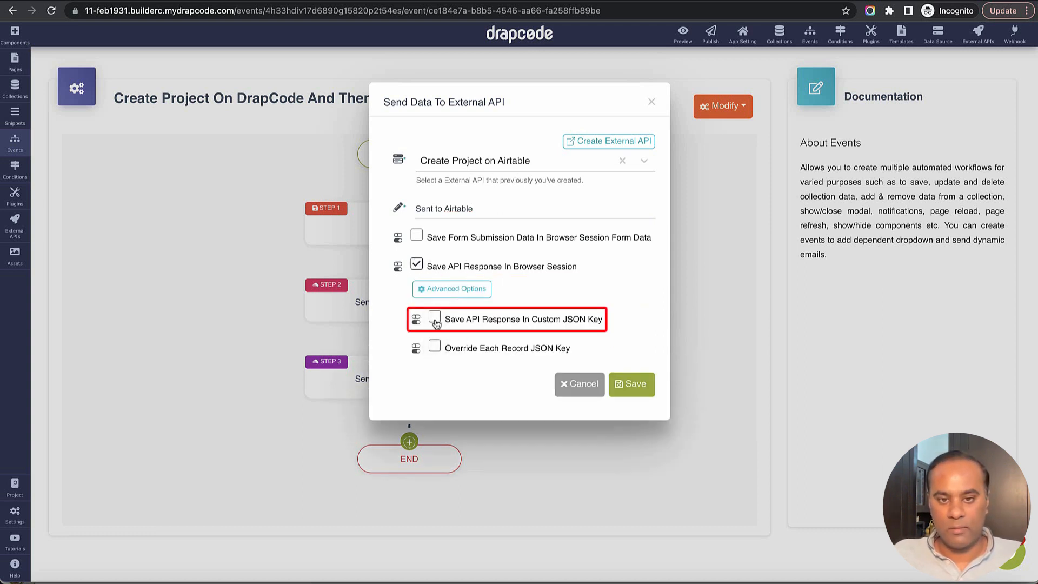
pyautogui.click(435, 319)
pyautogui.click(475, 350)
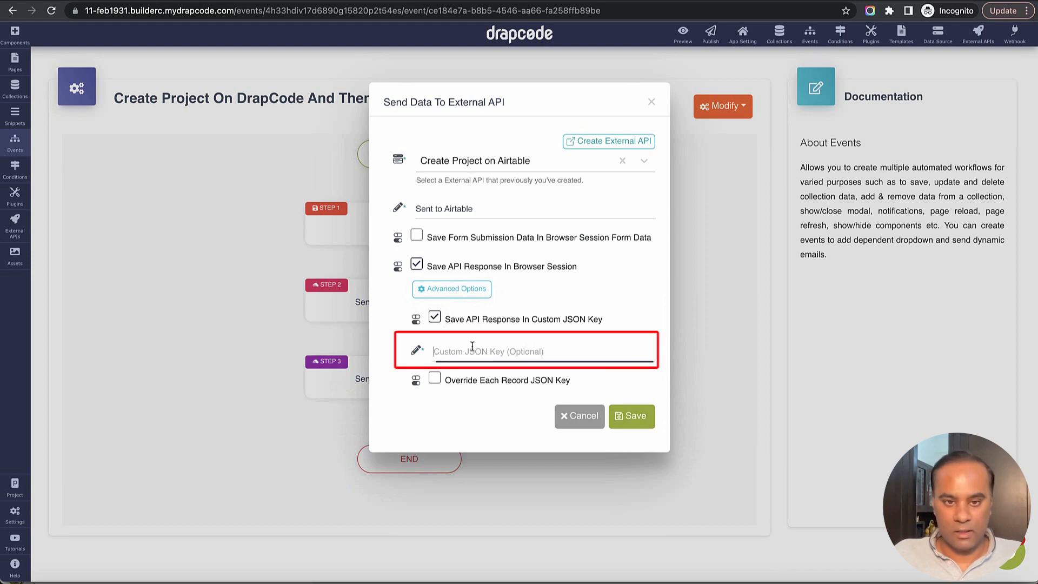
pyautogui.write('airtable')
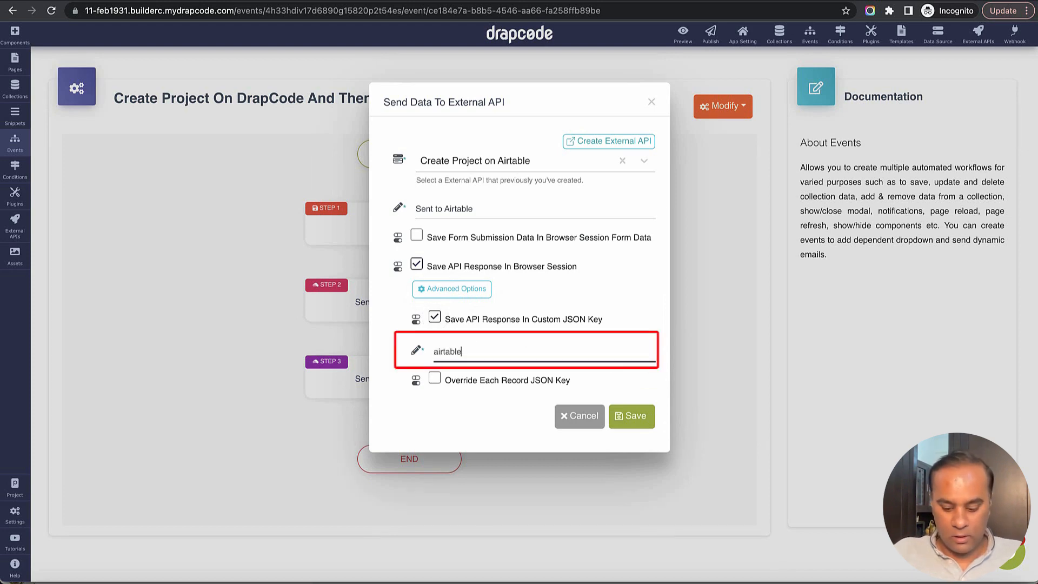
pyautogui.write('_response')
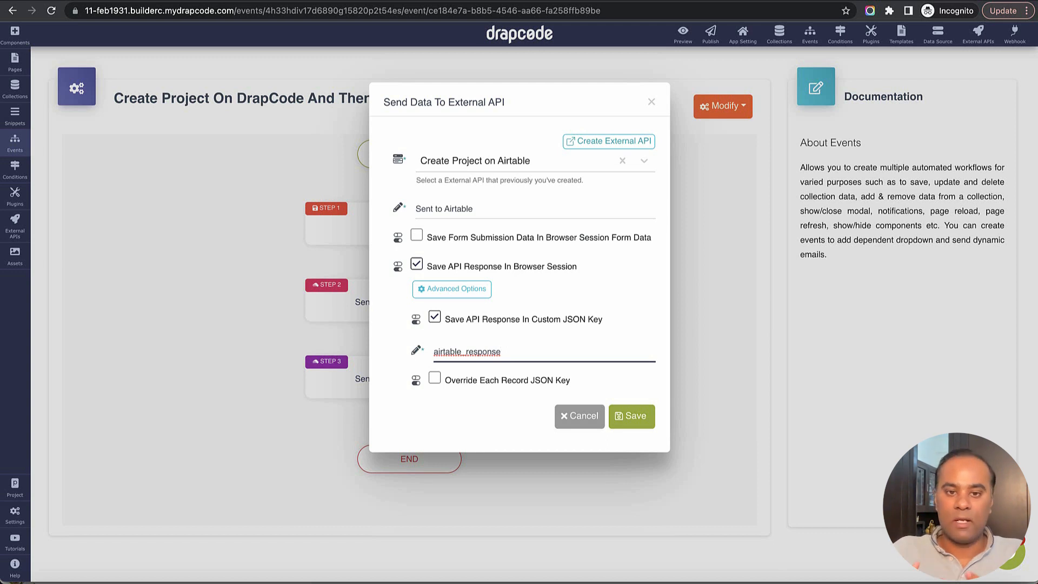
pyautogui.doubleClick(478, 352)
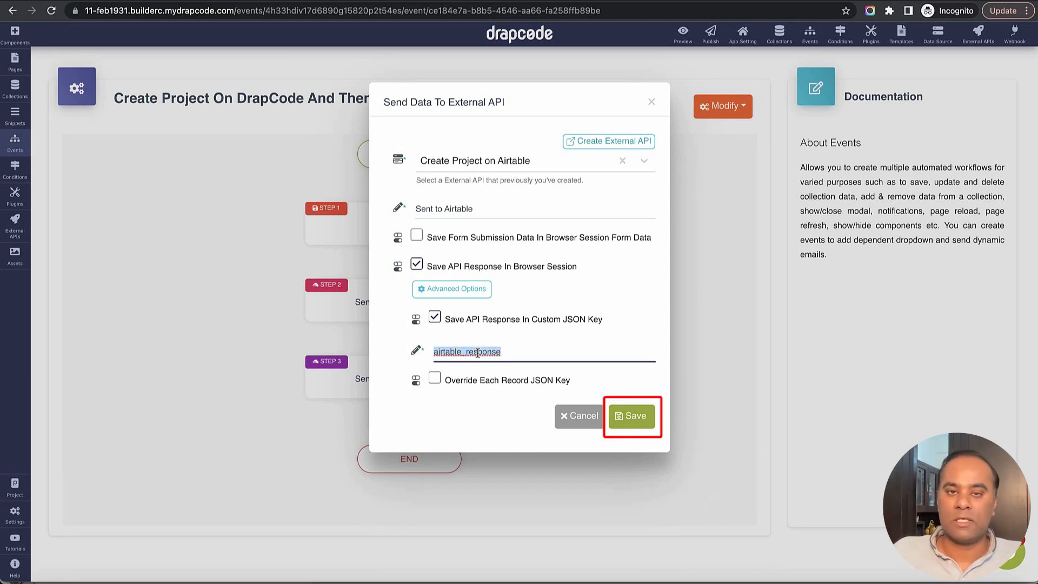
pyautogui.click(632, 420)
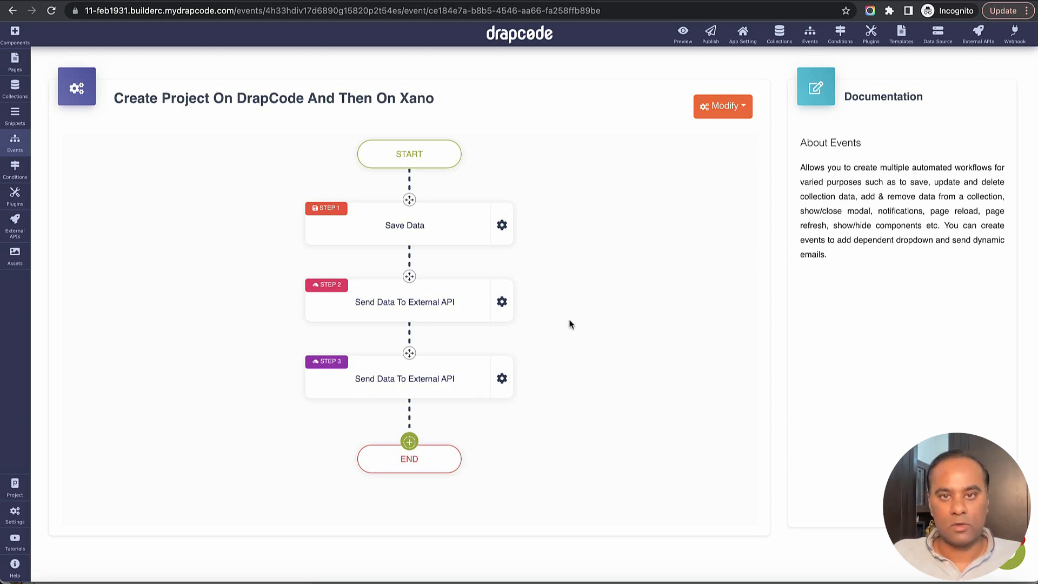
pyautogui.hotkey('ctrl', 'Tab')
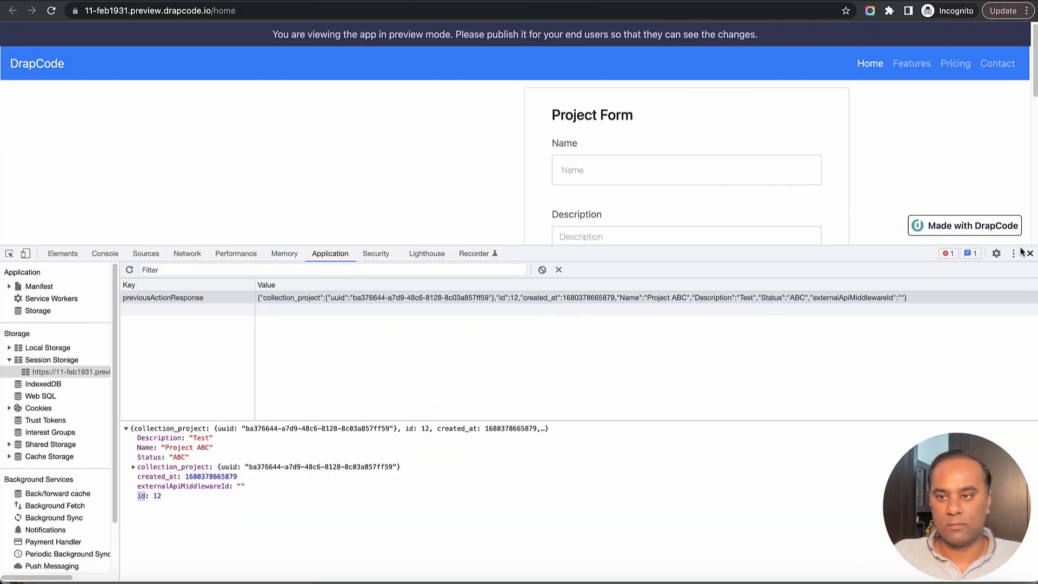
# Clear the preview app's Session Storage in DevTools and reload the page
pyautogui.rightClick(82, 375)
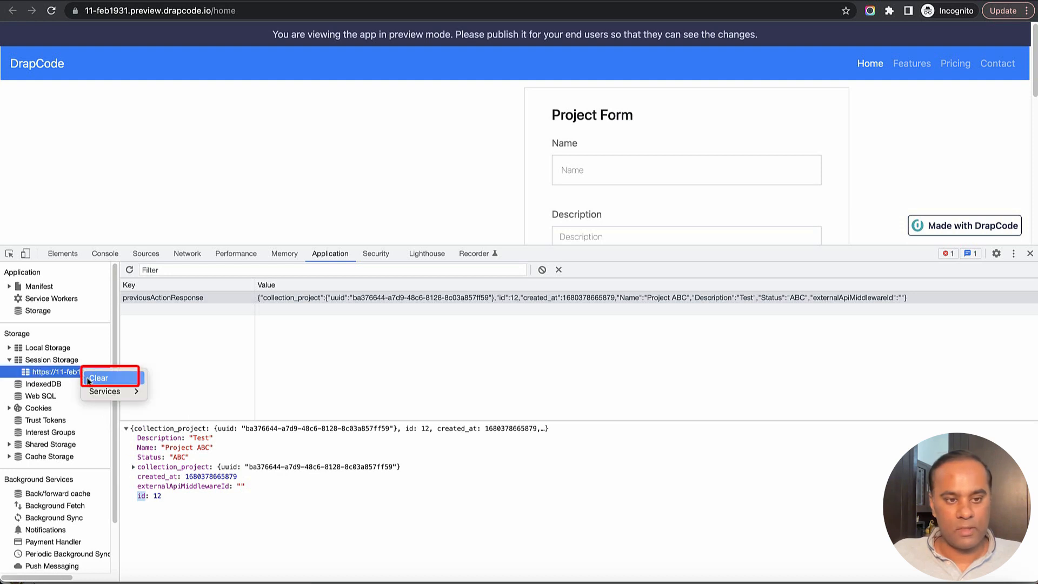
pyautogui.click(91, 381)
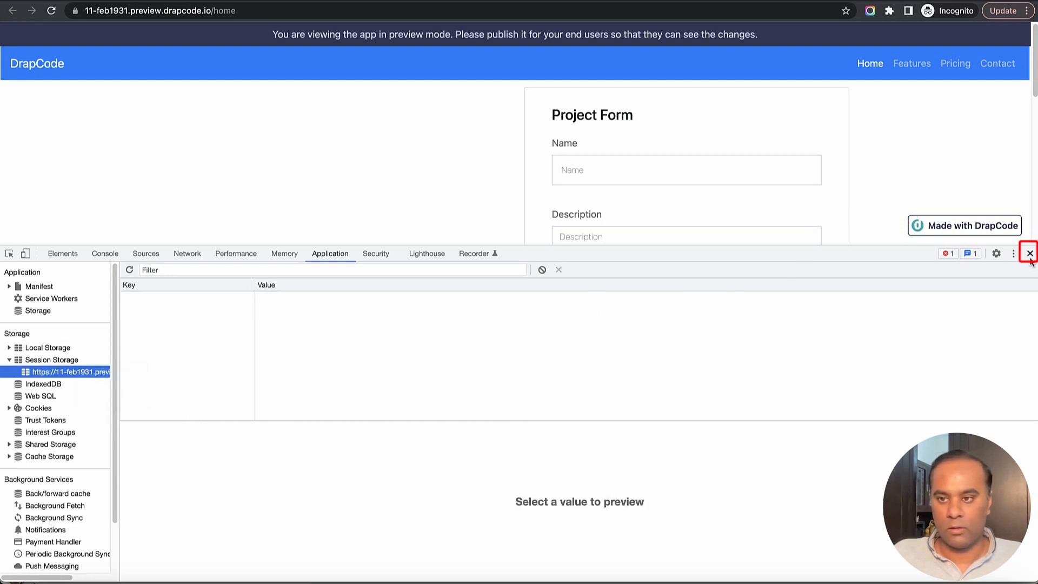
pyautogui.moveTo(900, 256); pyautogui.dragTo(898, 415)
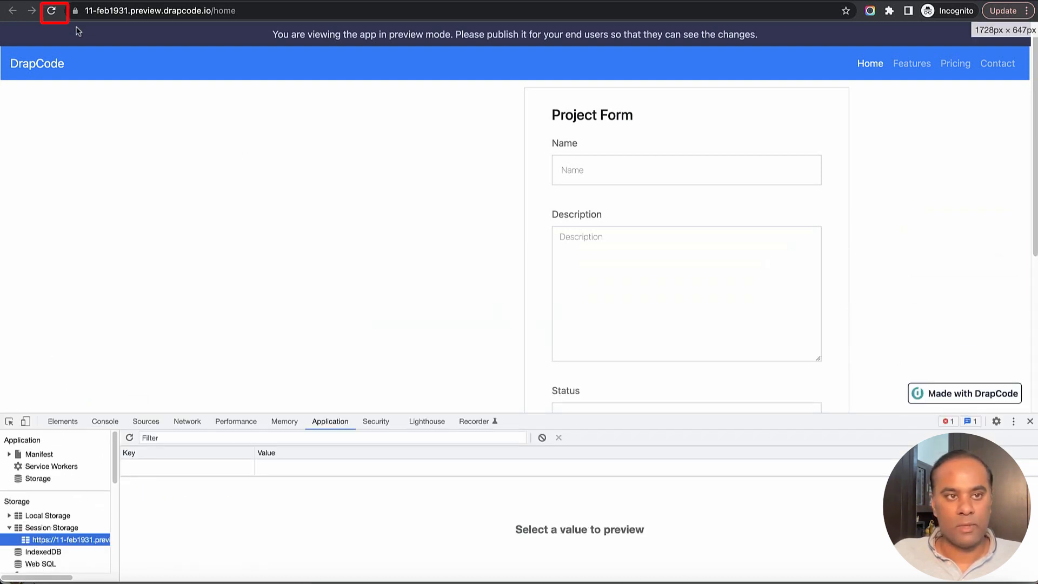
pyautogui.click(51, 12)
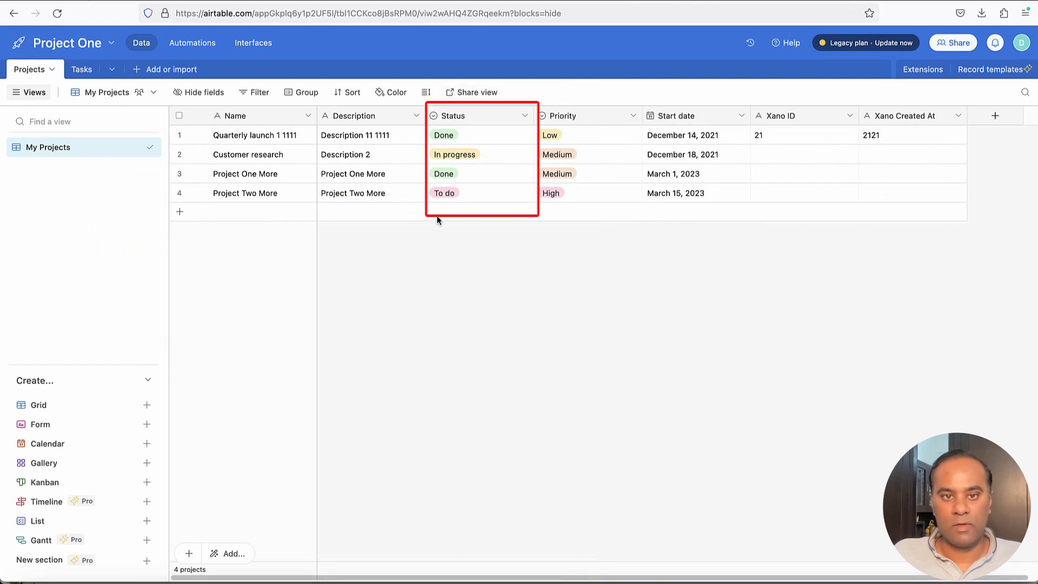
# Check the first project's Status options without changing them, then refresh the Xano project table
pyautogui.click(437, 140)
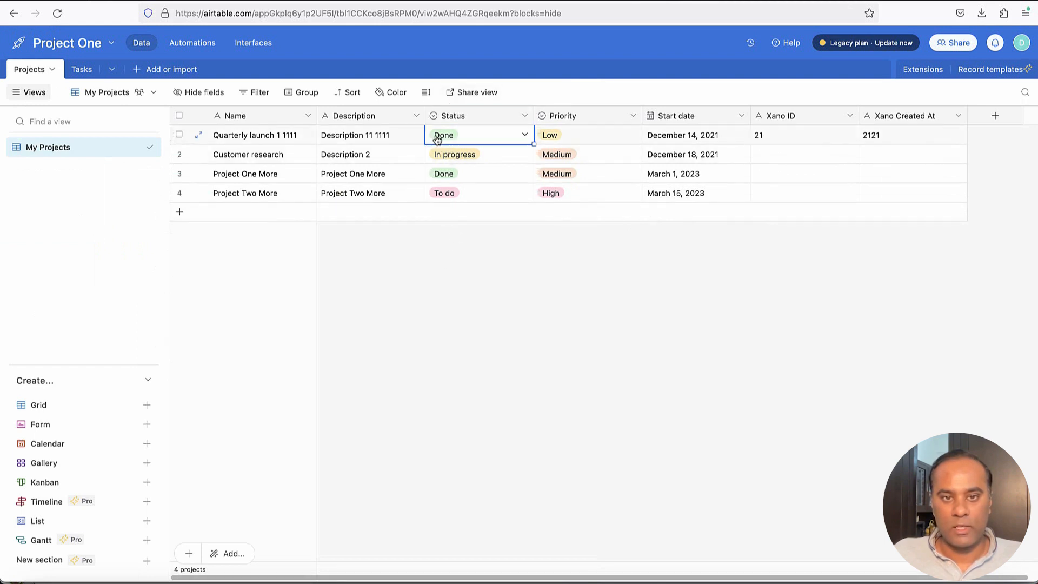
pyautogui.click(513, 135)
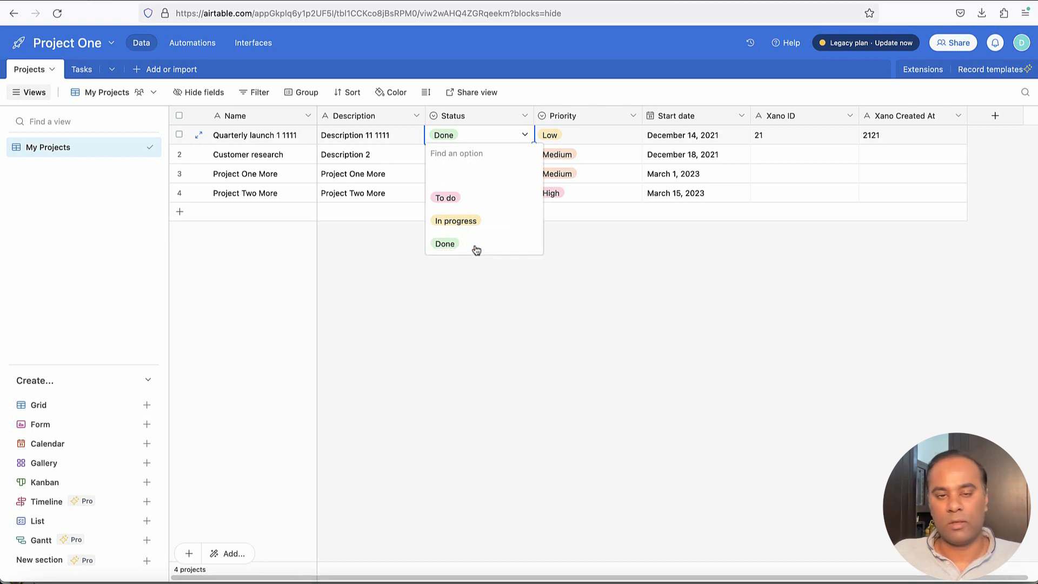
pyautogui.click(478, 290)
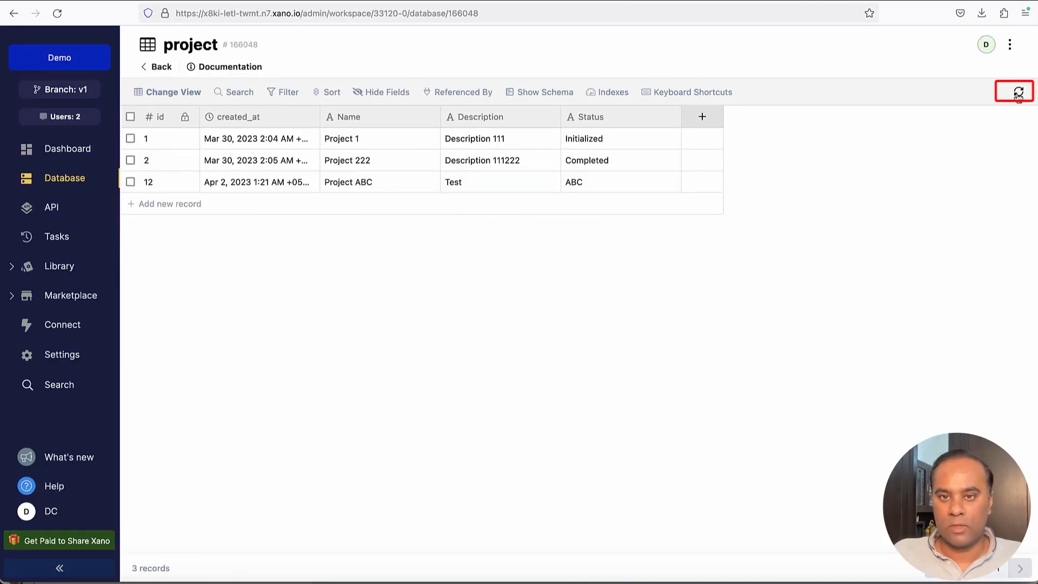
pyautogui.click(1019, 92)
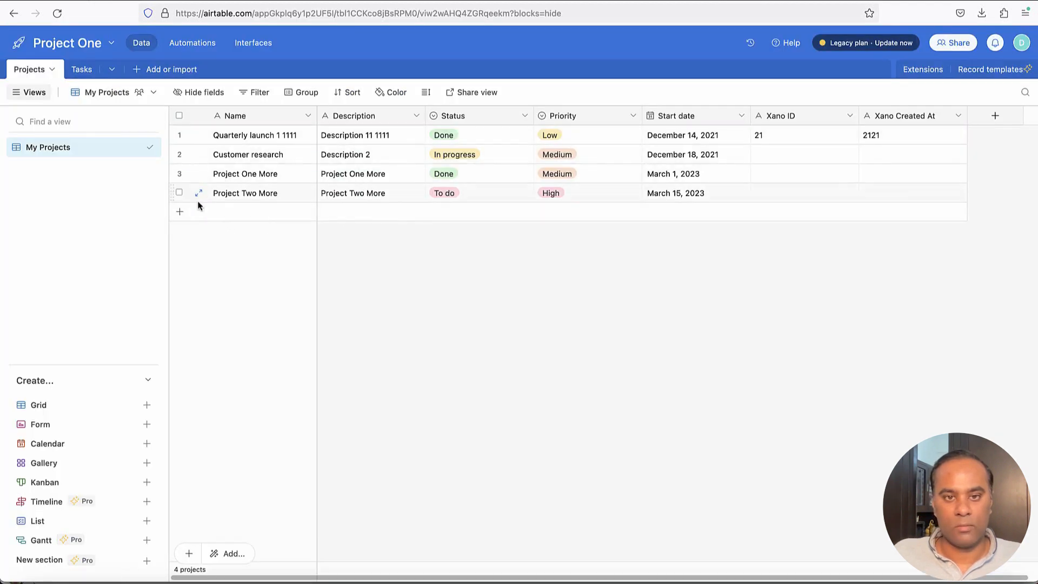
# Delete the Project Two More record from the Airtable Projects table
pyautogui.click(179, 193)
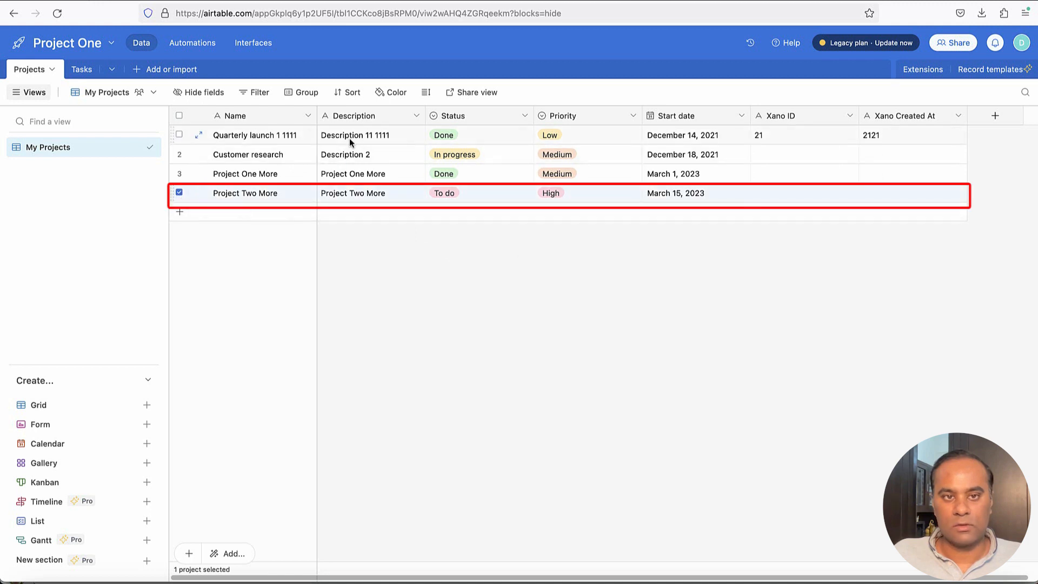
pyautogui.rightClick(180, 198)
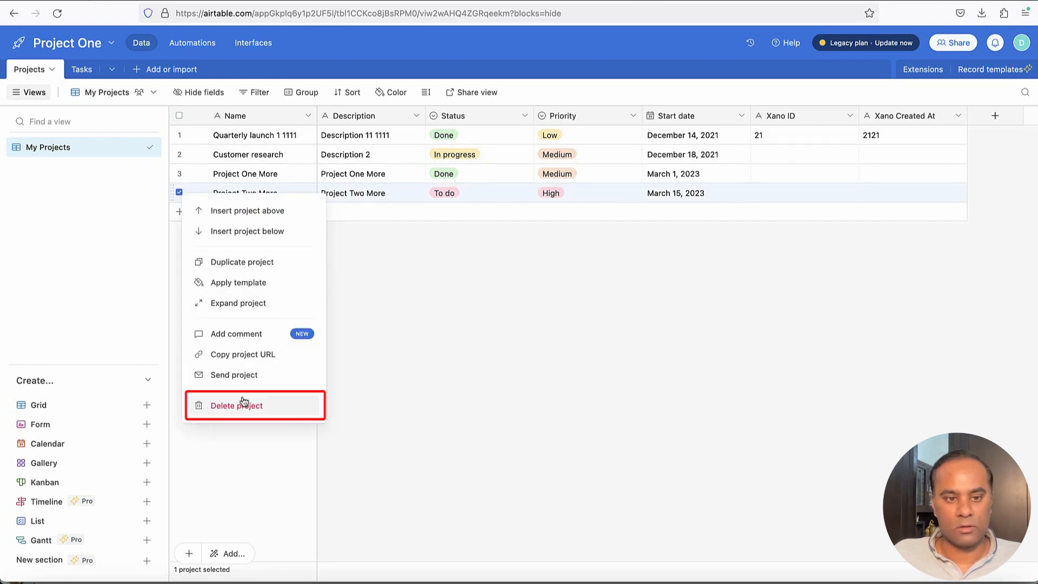
pyautogui.click(292, 400)
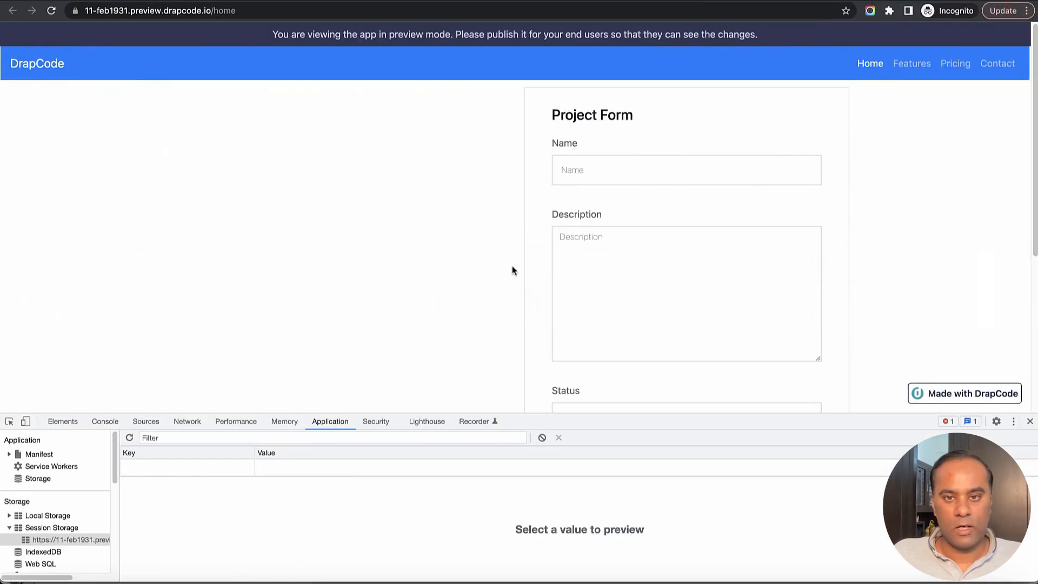
# Enter 'Project April' as the project name and reuse it as the description
pyautogui.click(654, 172)
pyautogui.write('Pr')
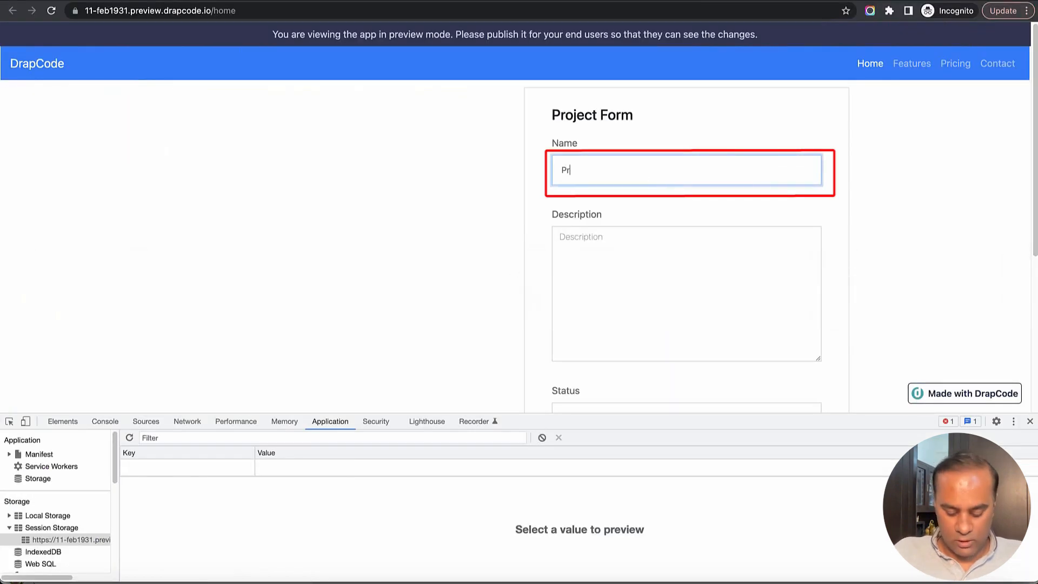
pyautogui.write('oejct ')
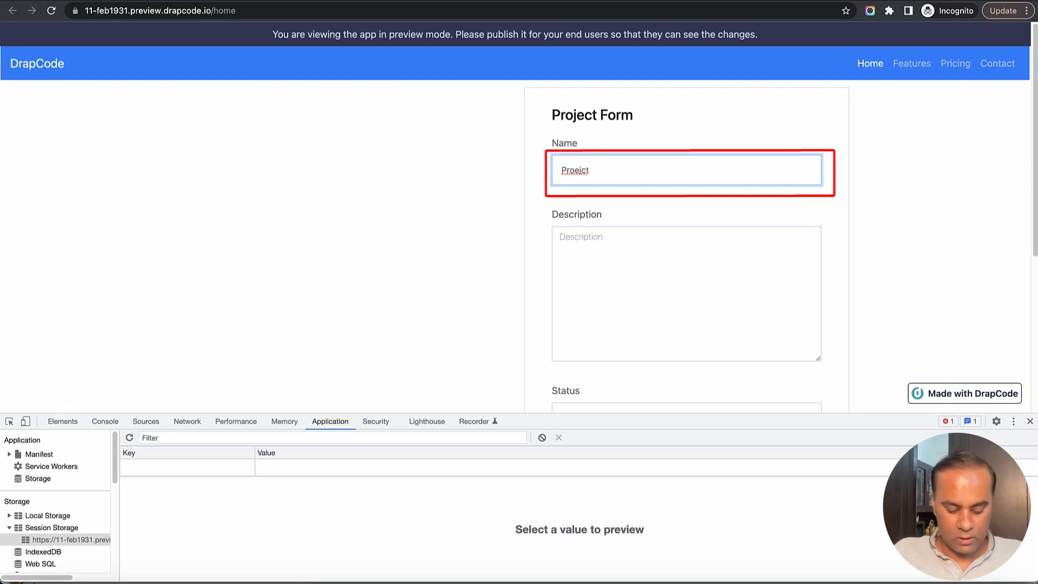
pyautogui.write('April')
pyautogui.click(562, 170)
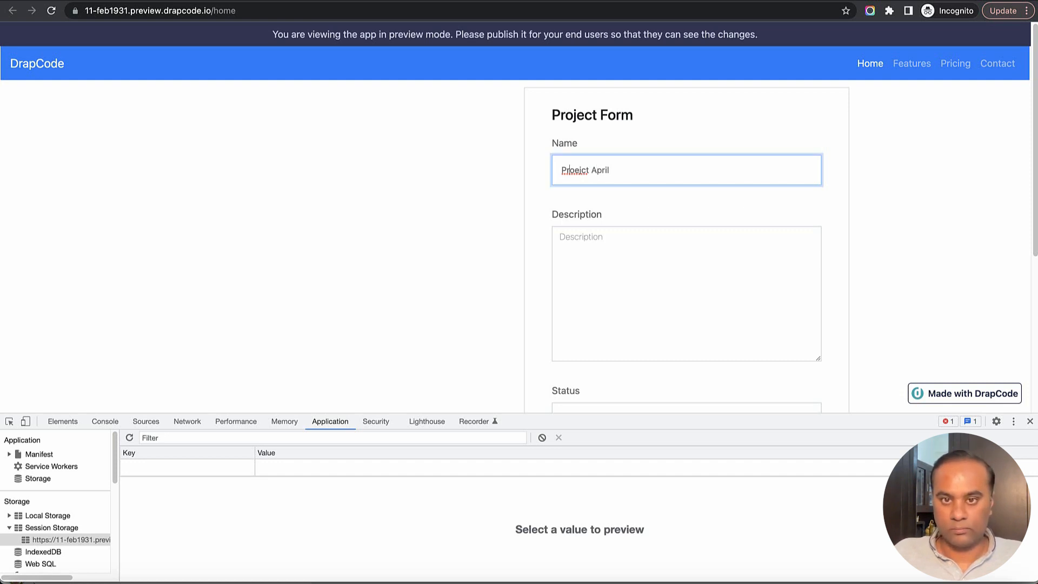
pyautogui.press('BackSpace')
pyautogui.press('BackSpace')
pyautogui.write('je')
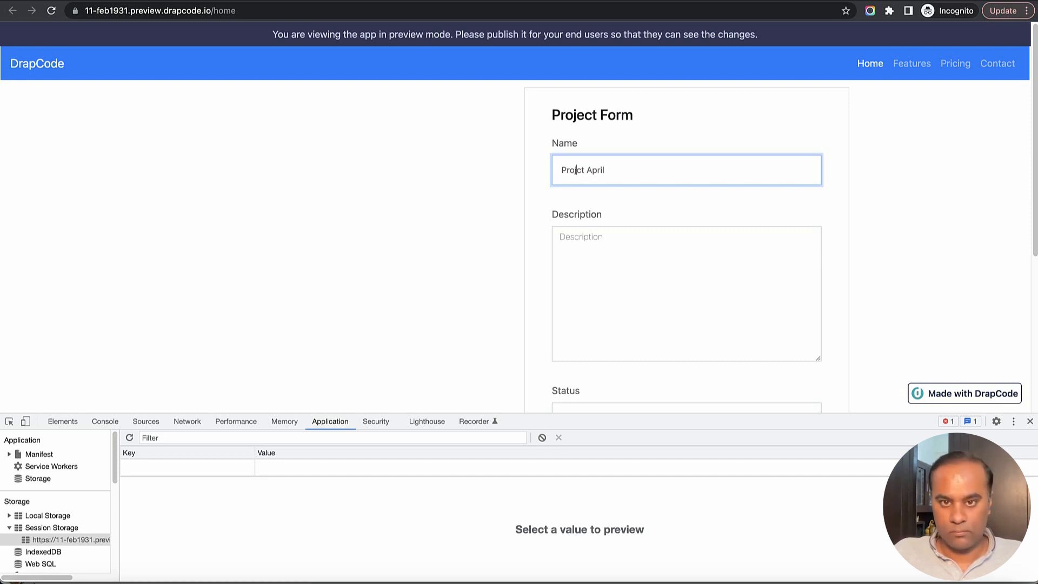
pyautogui.press('super+a')
pyautogui.press('super+c')
pyautogui.press('Tab')
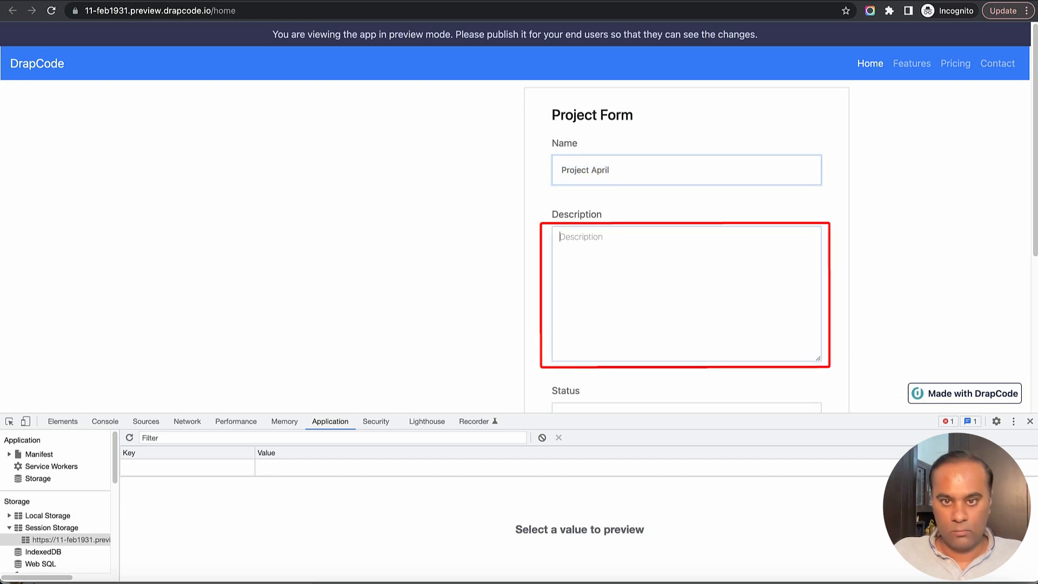
pyautogui.press('super+v')
# Set status to Done, priority to Medium and start date to April 12, 2023
pyautogui.scroll(-5, 699, 222)
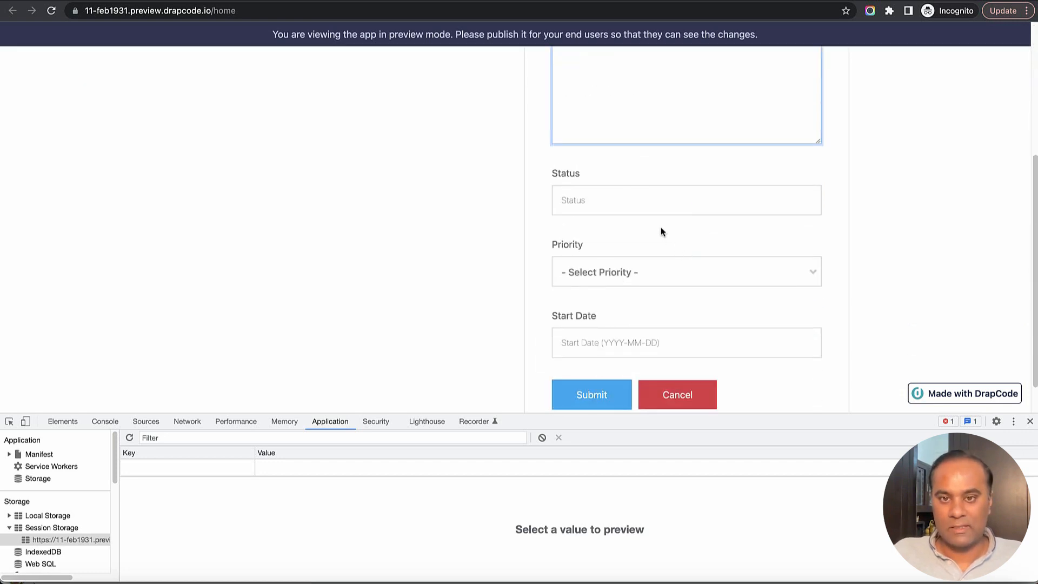
pyautogui.click(648, 198)
pyautogui.write('Done')
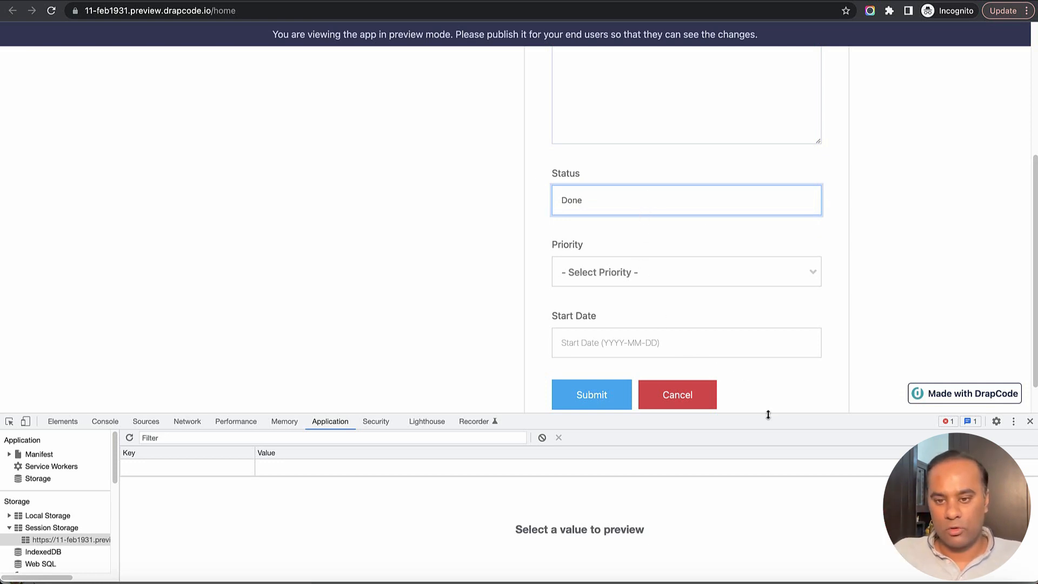
pyautogui.moveTo(768, 414); pyautogui.dragTo(761, 381)
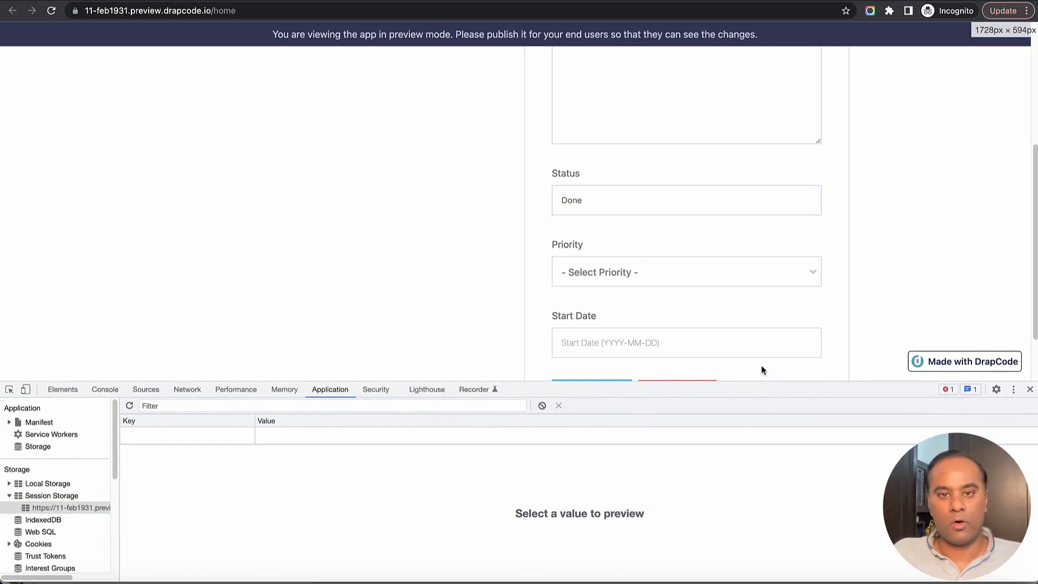
pyautogui.click(706, 280)
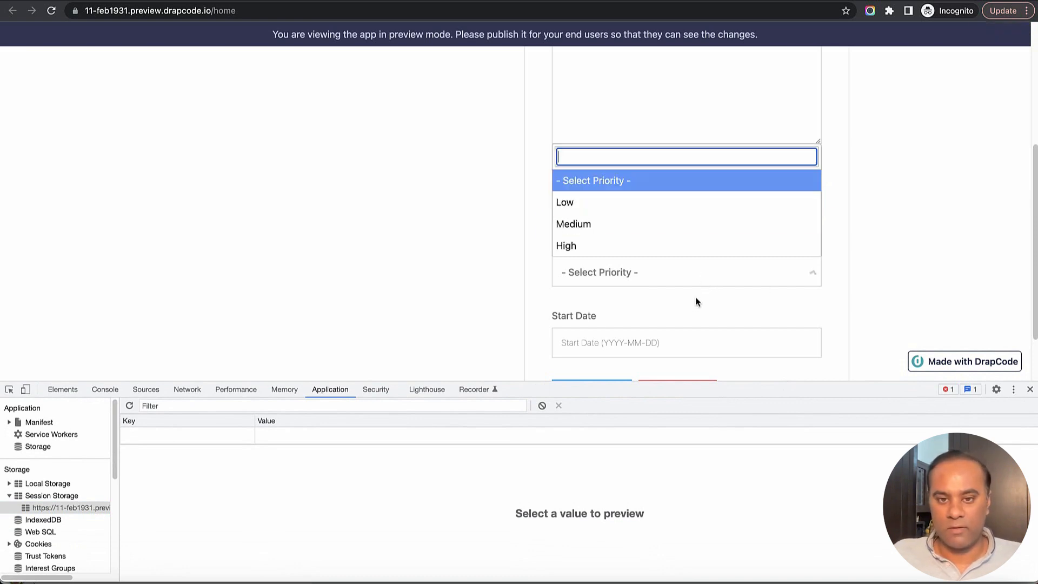
pyautogui.click(662, 223)
pyautogui.click(657, 336)
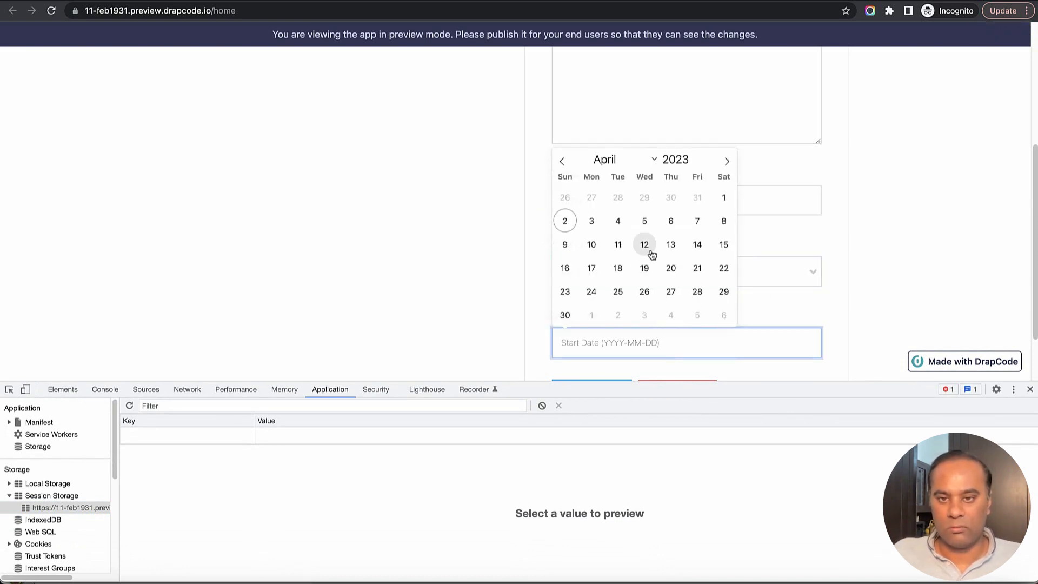
pyautogui.click(646, 244)
pyautogui.moveTo(836, 387); pyautogui.dragTo(838, 323)
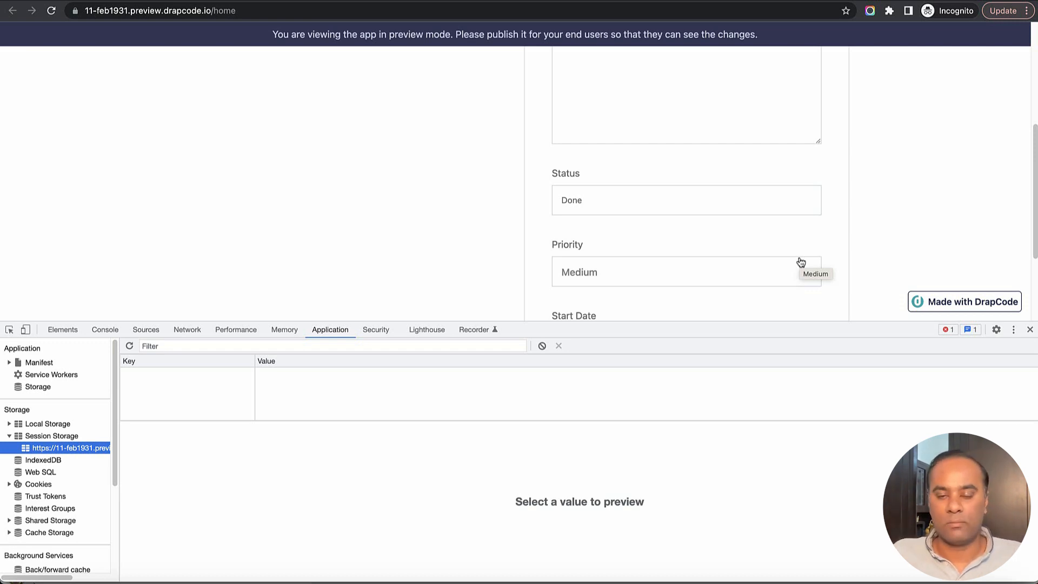
pyautogui.scroll(-3, 875, 233)
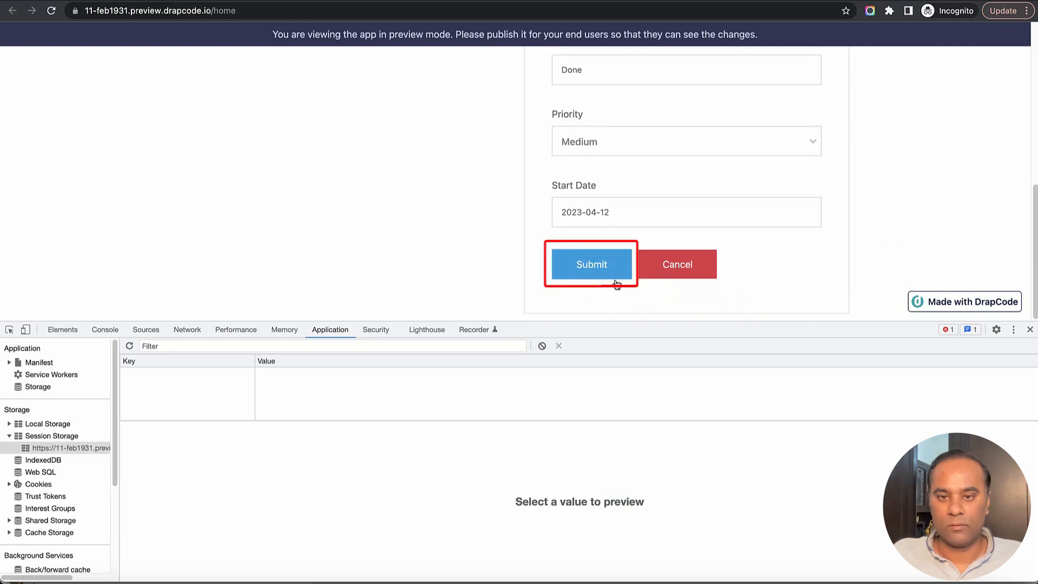
# Submit the project and inspect the stored response's name, status, creation timestamp and airtable_response entry
pyautogui.click(606, 266)
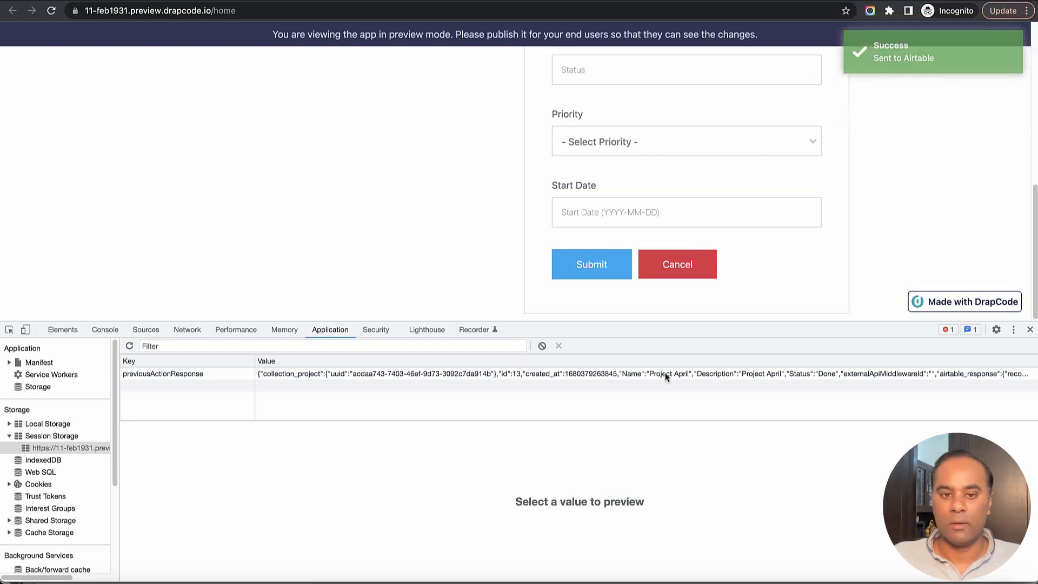
pyautogui.click(468, 379)
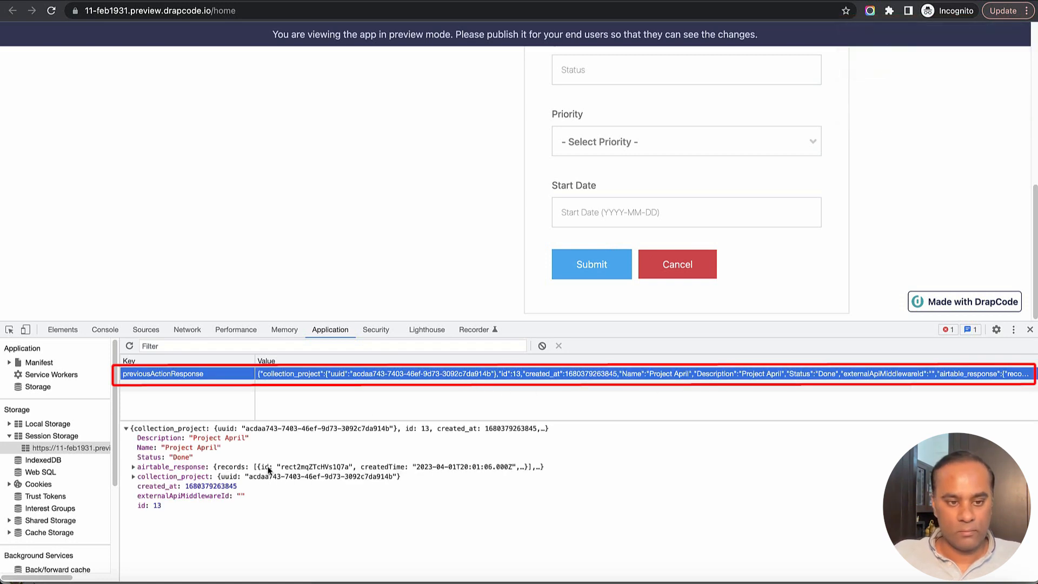
pyautogui.moveTo(136, 442); pyautogui.dragTo(215, 462)
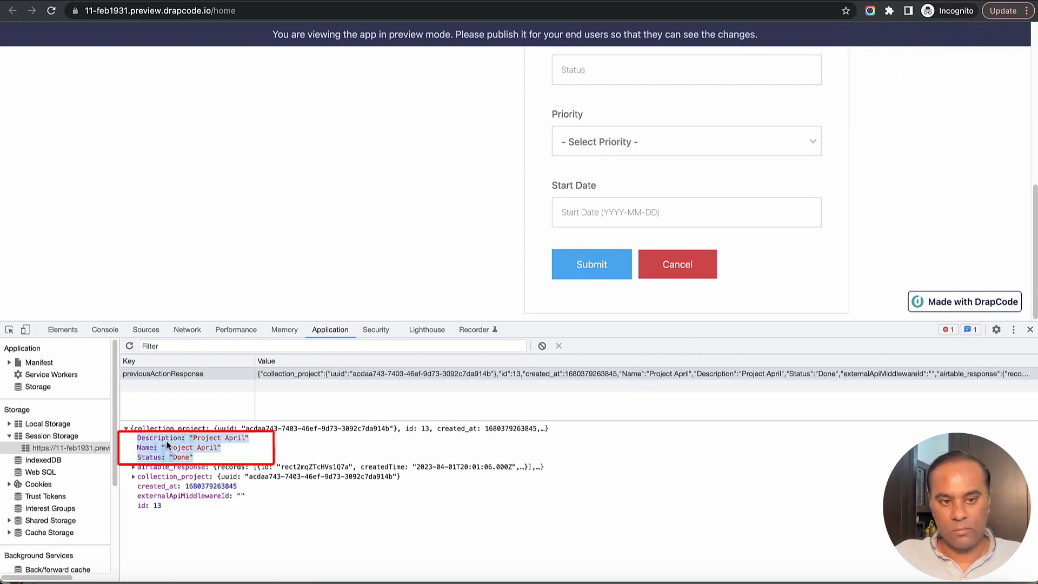
pyautogui.moveTo(137, 506); pyautogui.dragTo(250, 490)
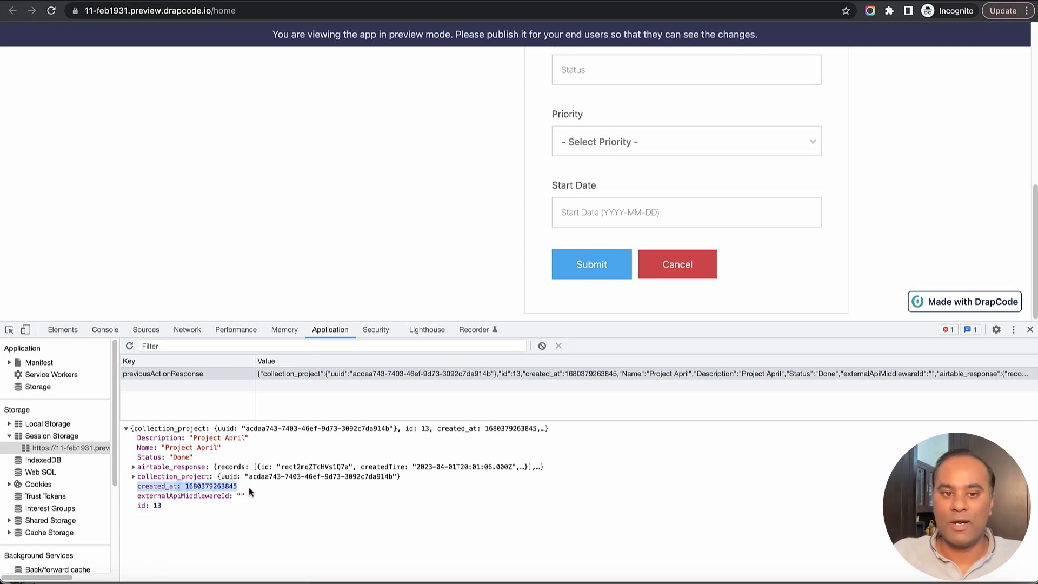
pyautogui.click(140, 469)
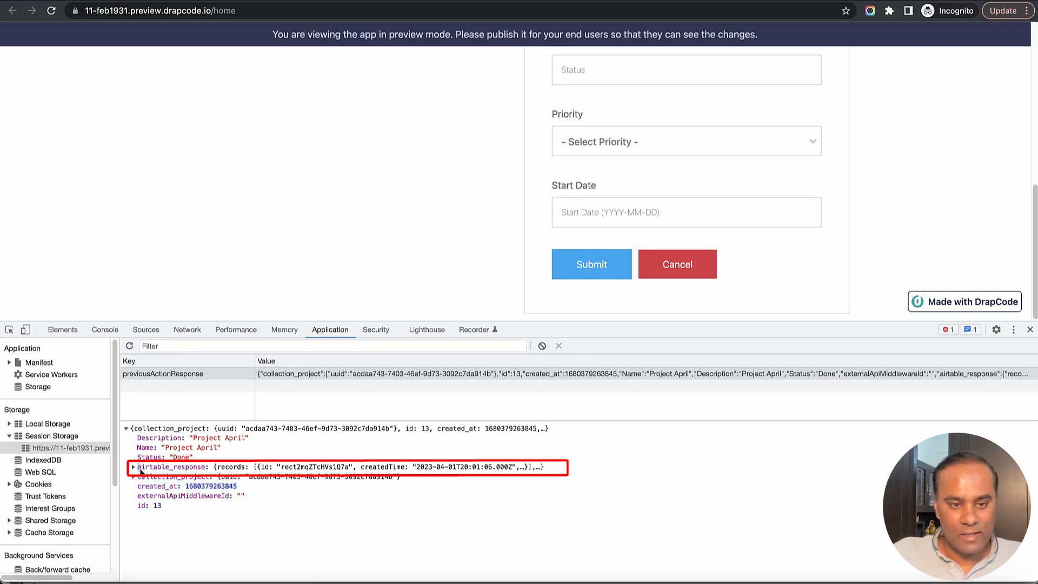
pyautogui.doubleClick(141, 468)
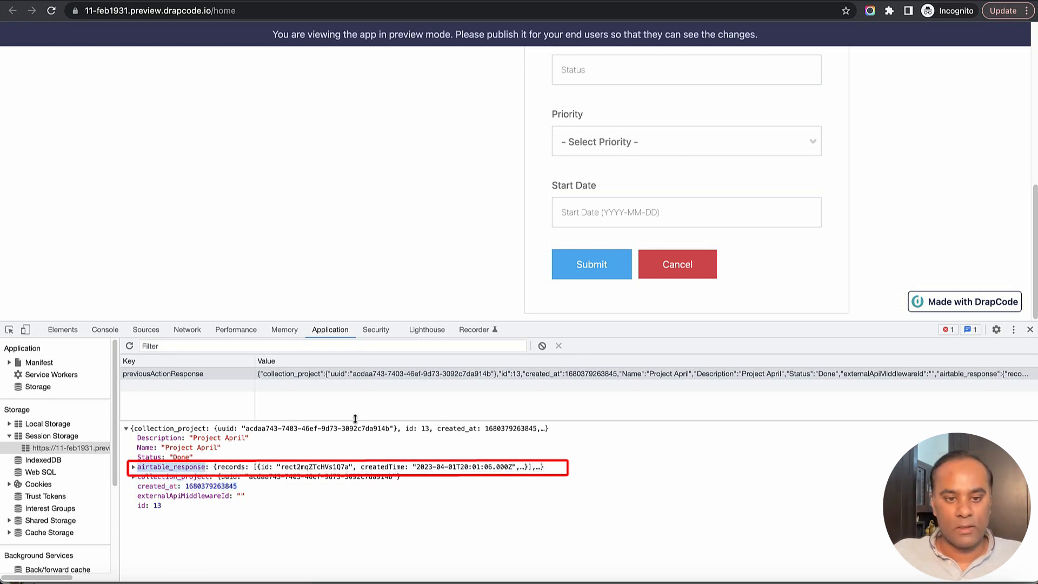
pyautogui.moveTo(388, 420); pyautogui.dragTo(388, 407)
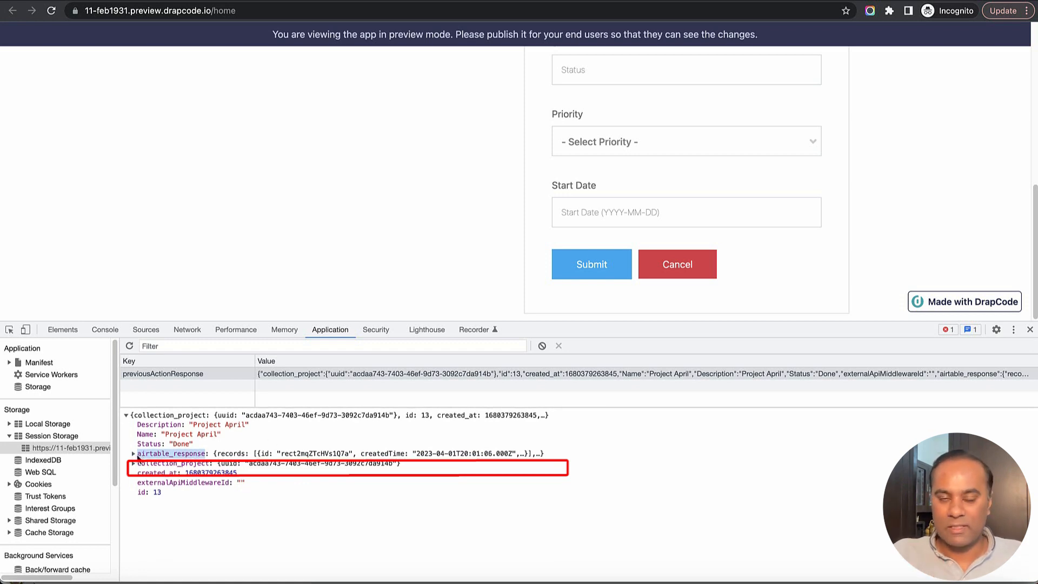
# Expand airtable_response > records > 0 > fields to show Project April, Done, Xano ID 13
pyautogui.click(133, 453)
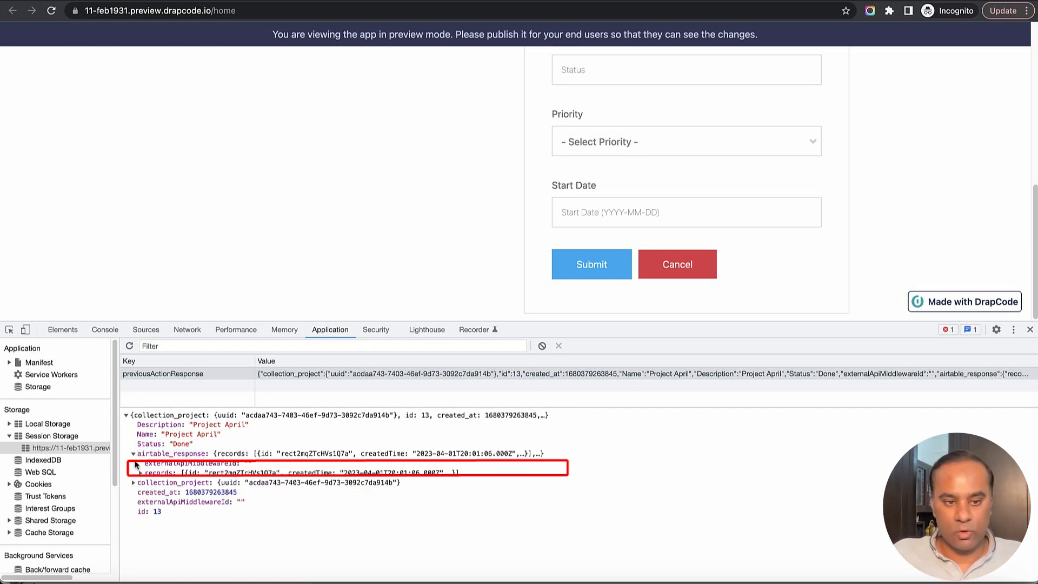
pyautogui.click(140, 472)
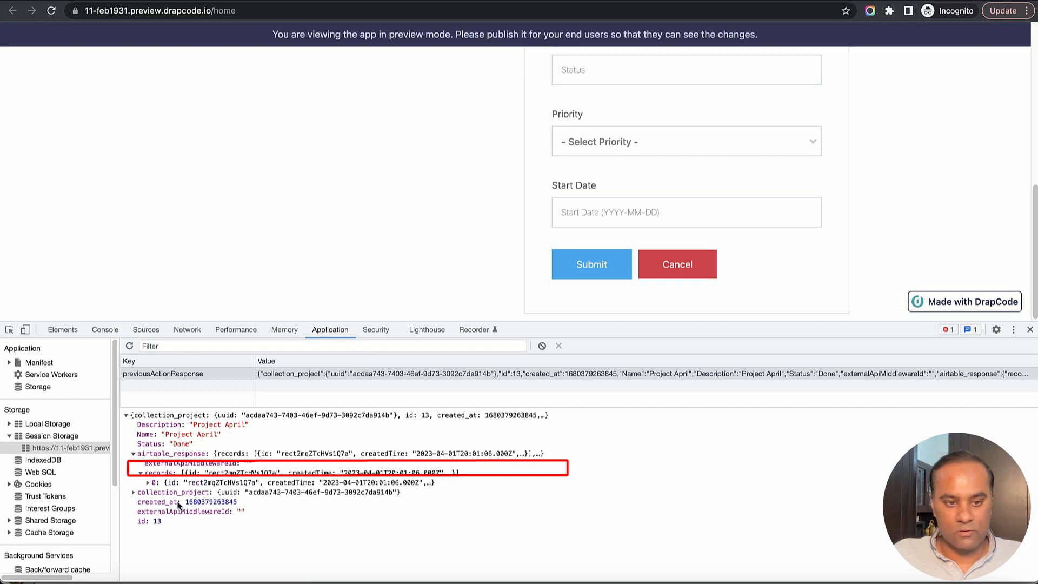
pyautogui.click(148, 482)
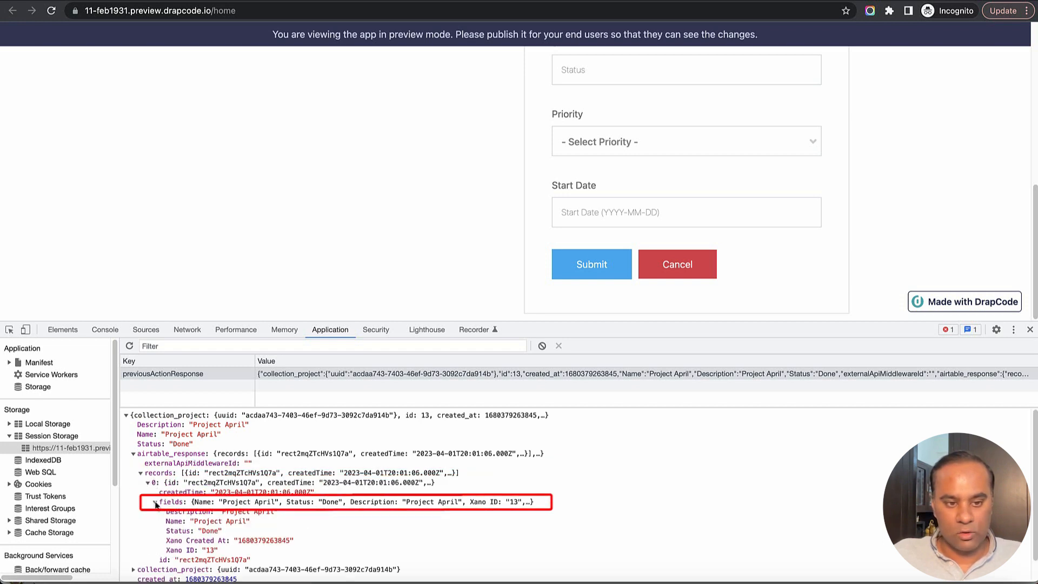
pyautogui.click(201, 501)
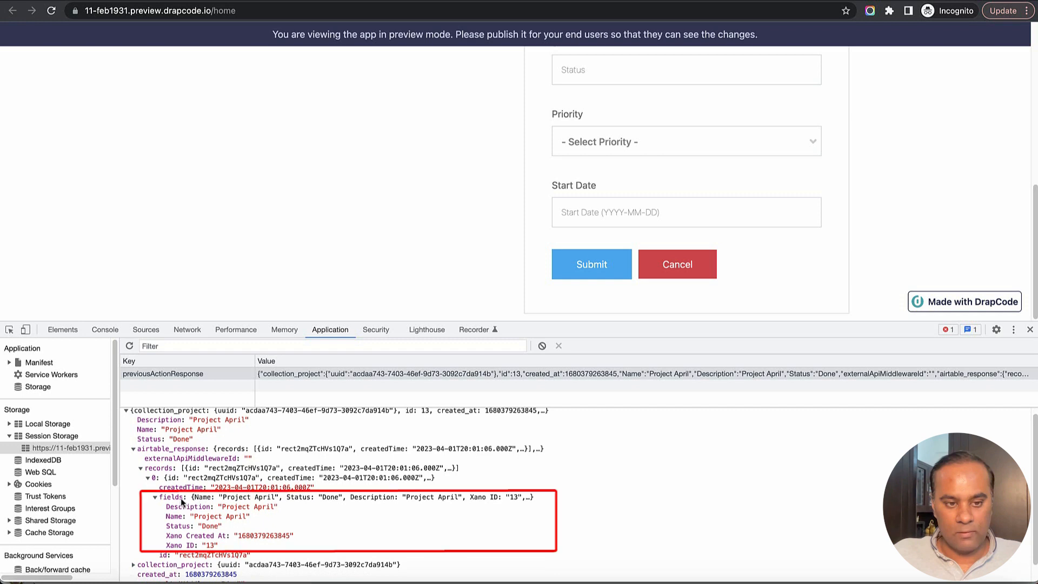
pyautogui.moveTo(163, 506); pyautogui.dragTo(231, 550)
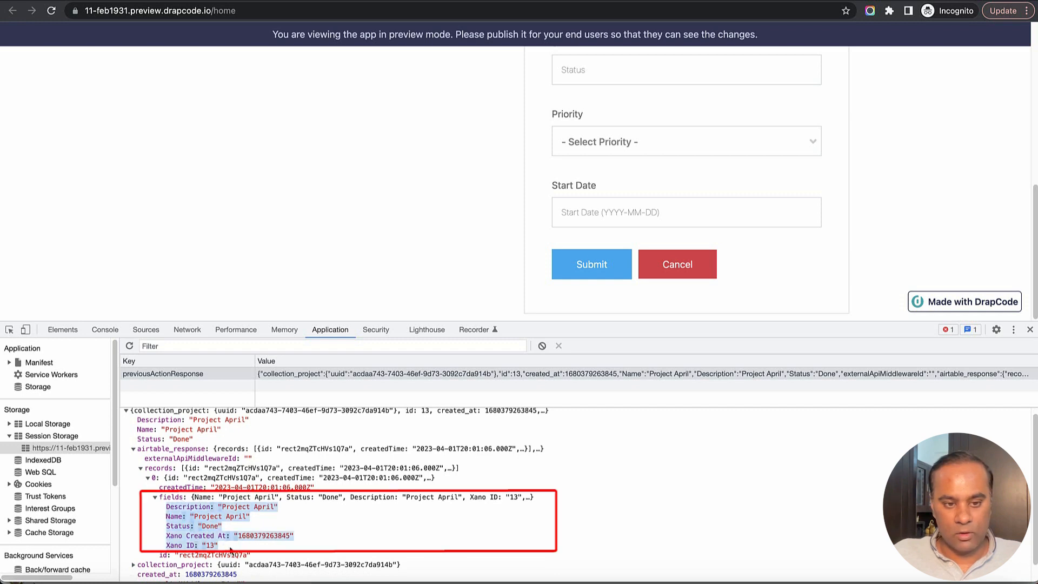
pyautogui.click(404, 539)
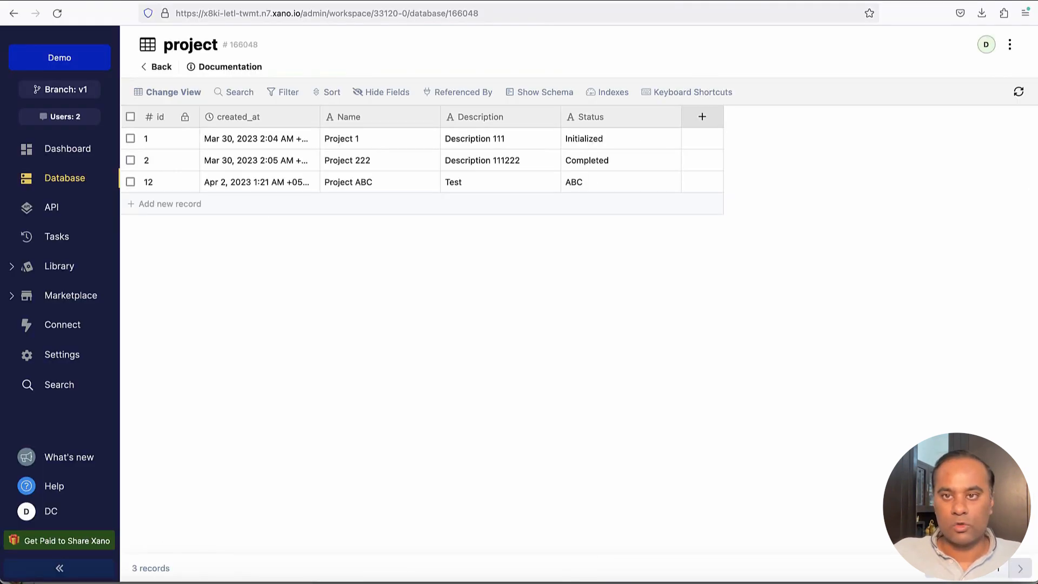
# Refresh the Xano project table to look for the new Project April record (id 13)
pyautogui.click(1018, 91)
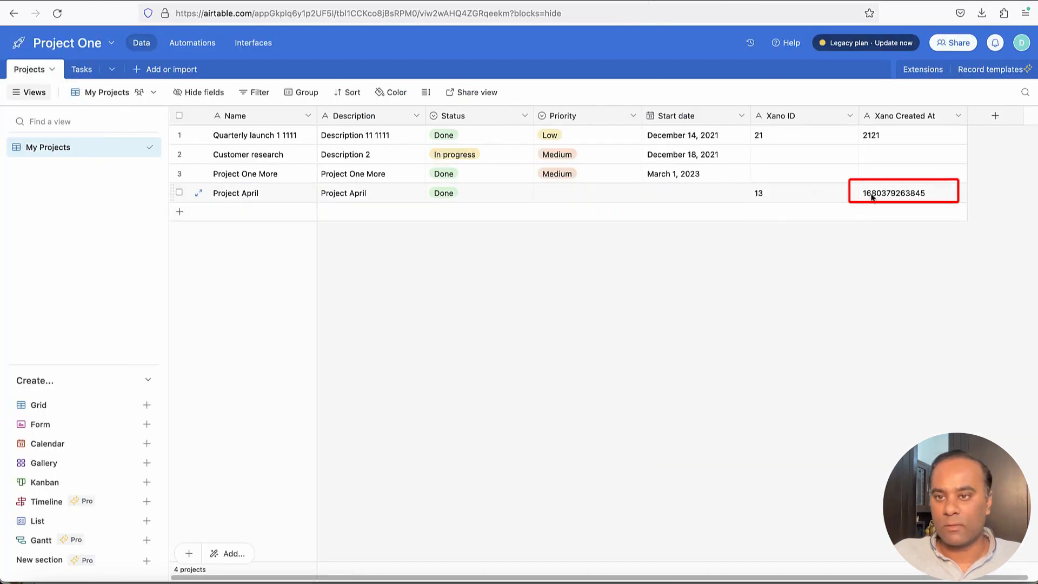
pyautogui.tripleClick(898, 194)
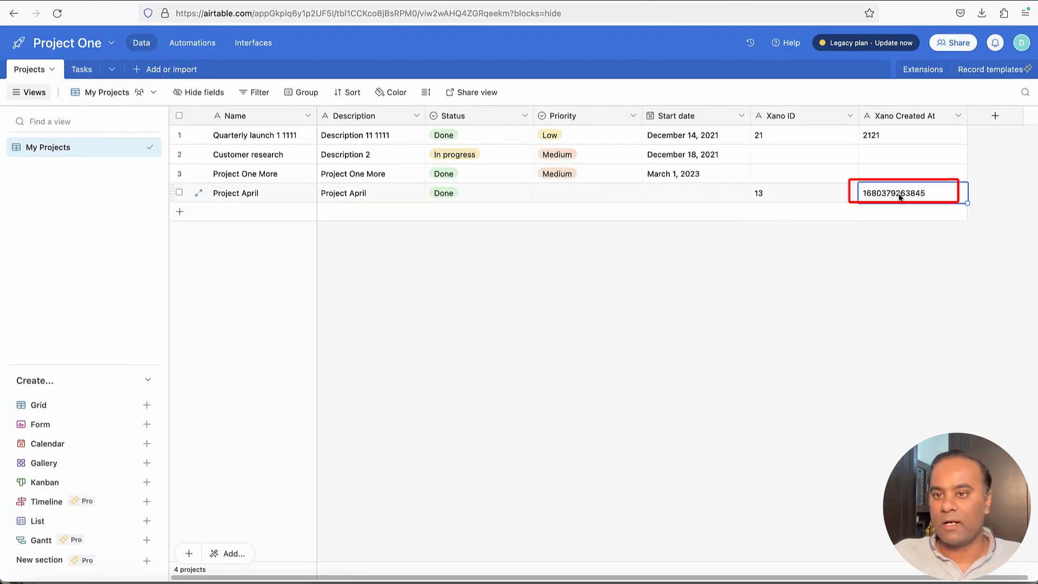
pyautogui.click(887, 240)
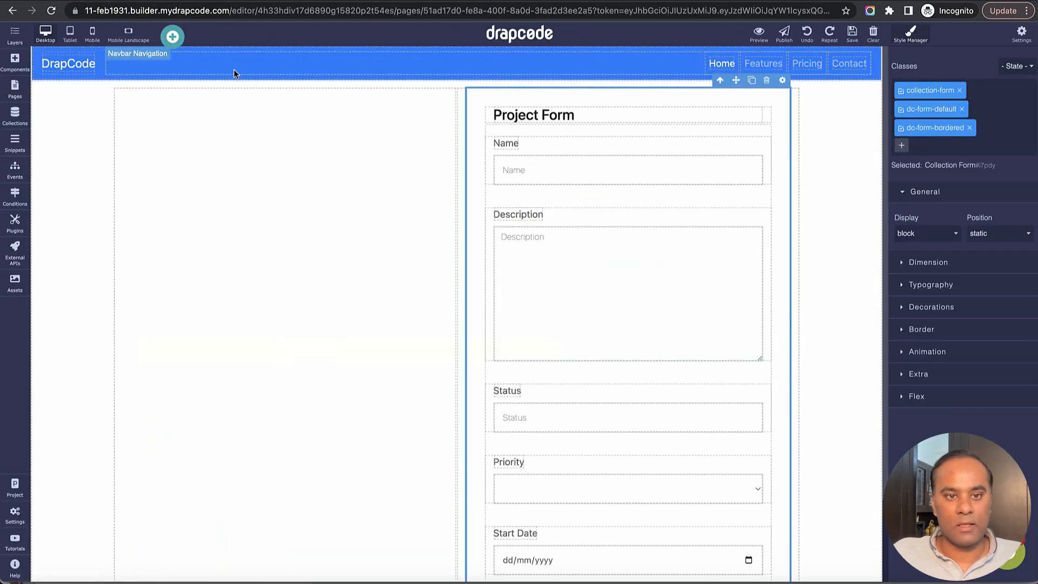
# Place a new Heading left of the Project Form and copy the record id's property path
pyautogui.click(15, 88)
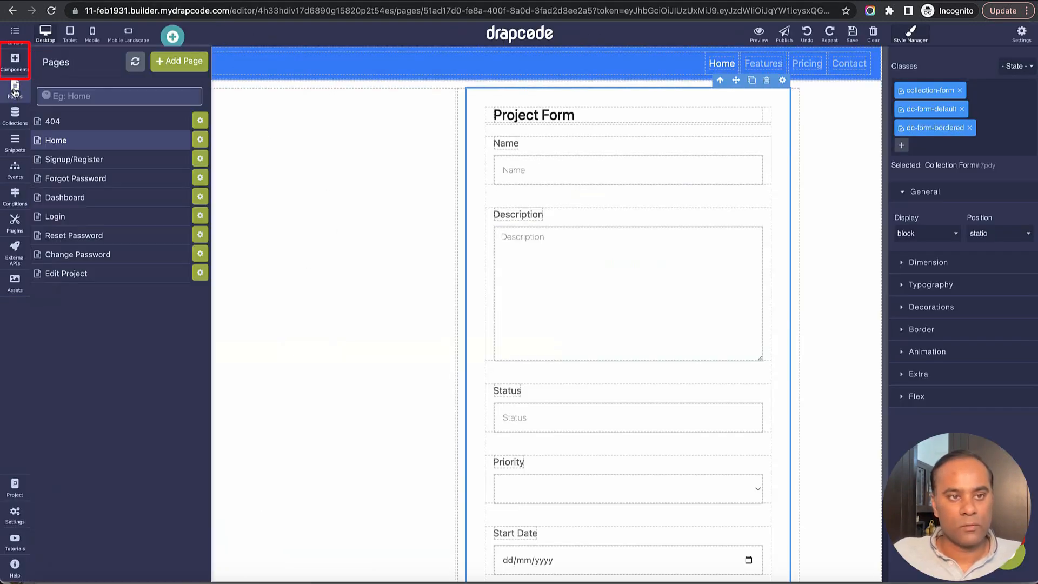
pyautogui.click(15, 61)
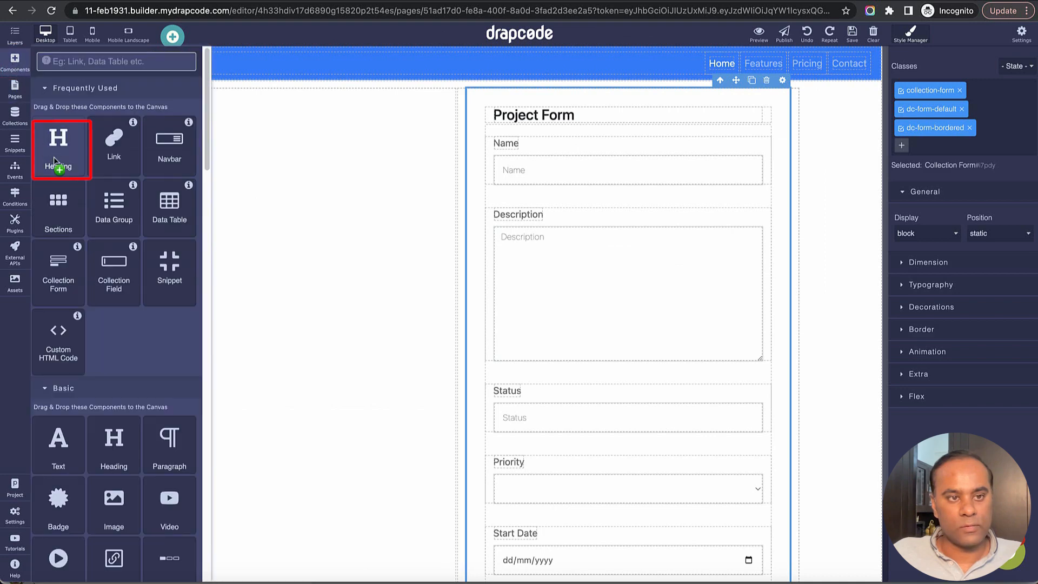
pyautogui.moveTo(55, 153); pyautogui.dragTo(238, 226)
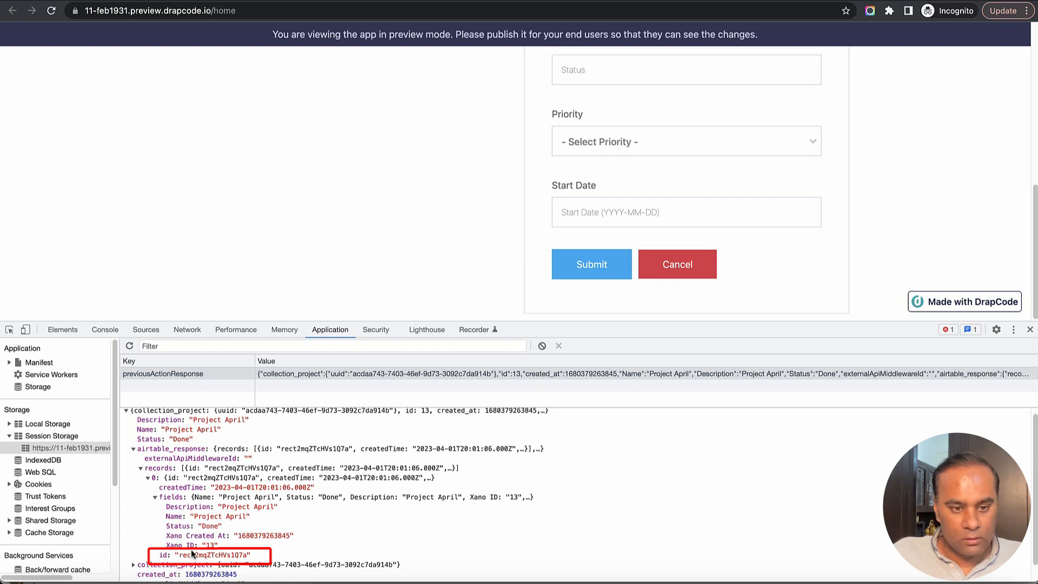
pyautogui.rightClick(163, 555)
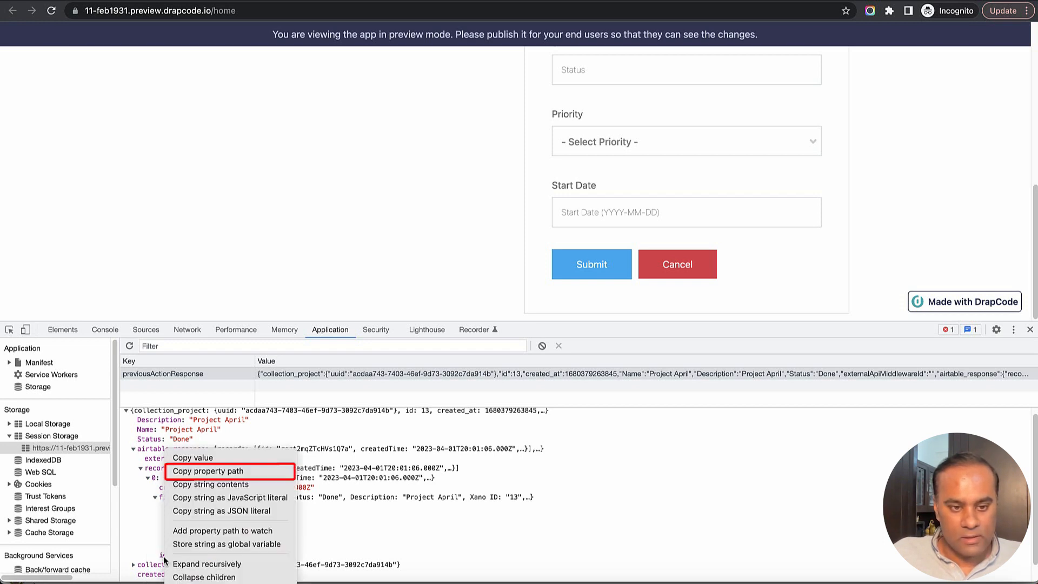
pyautogui.click(212, 475)
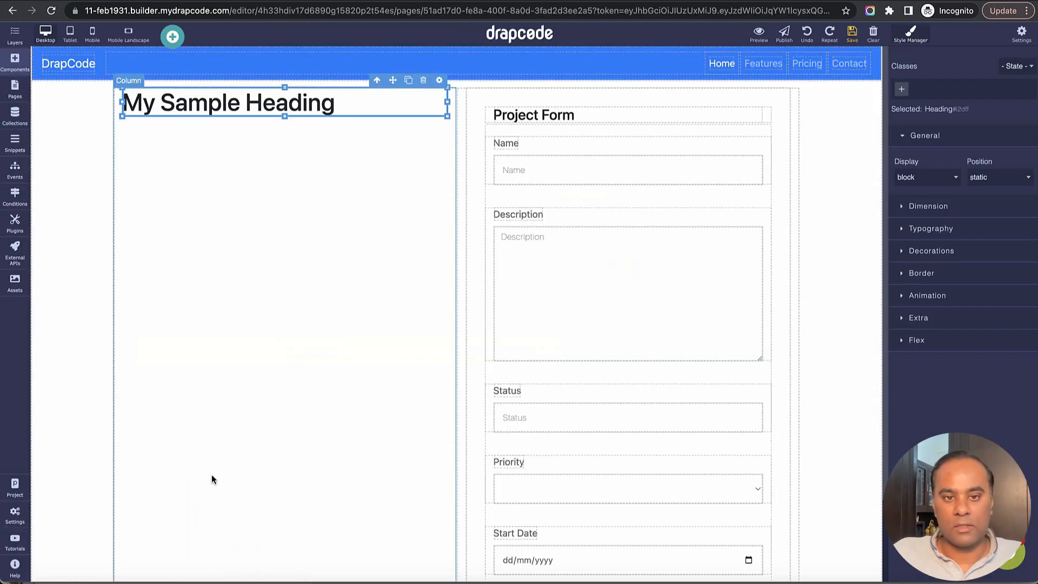
# Set the heading content to browser session field airtable_response.records[0].id and save the page
pyautogui.click(440, 80)
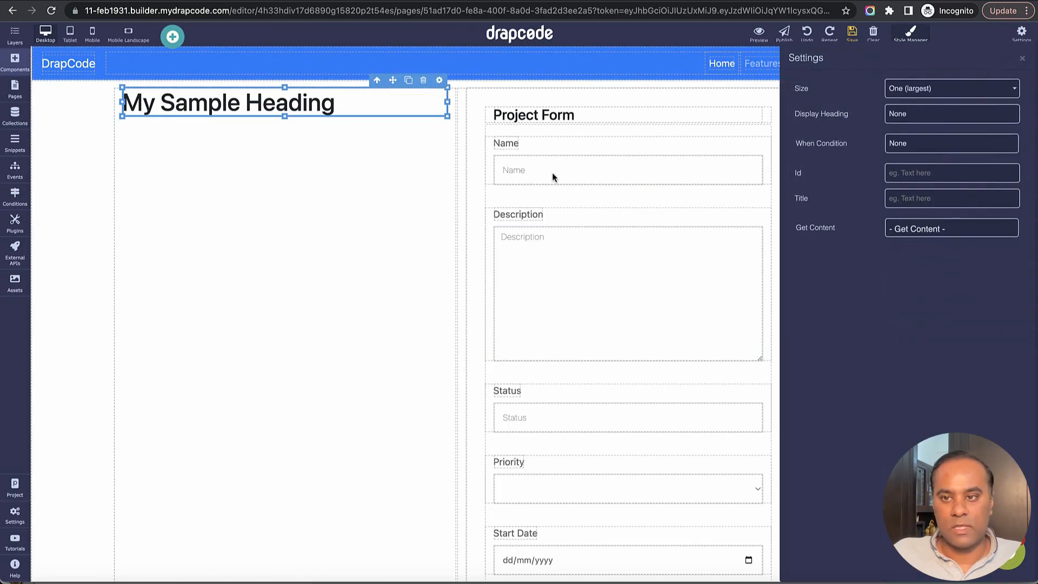
pyautogui.click(918, 230)
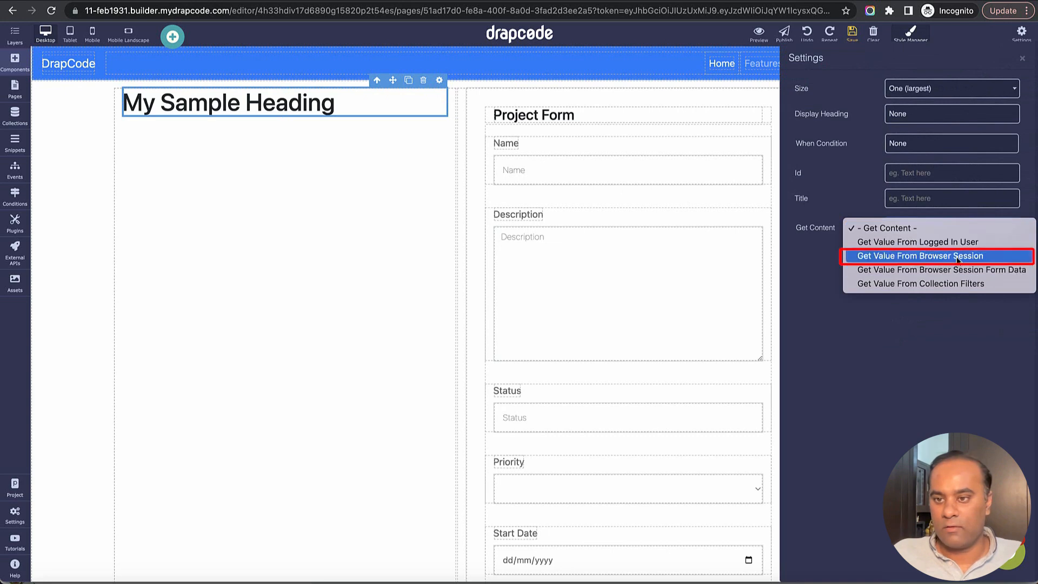
pyautogui.click(932, 257)
pyautogui.click(936, 259)
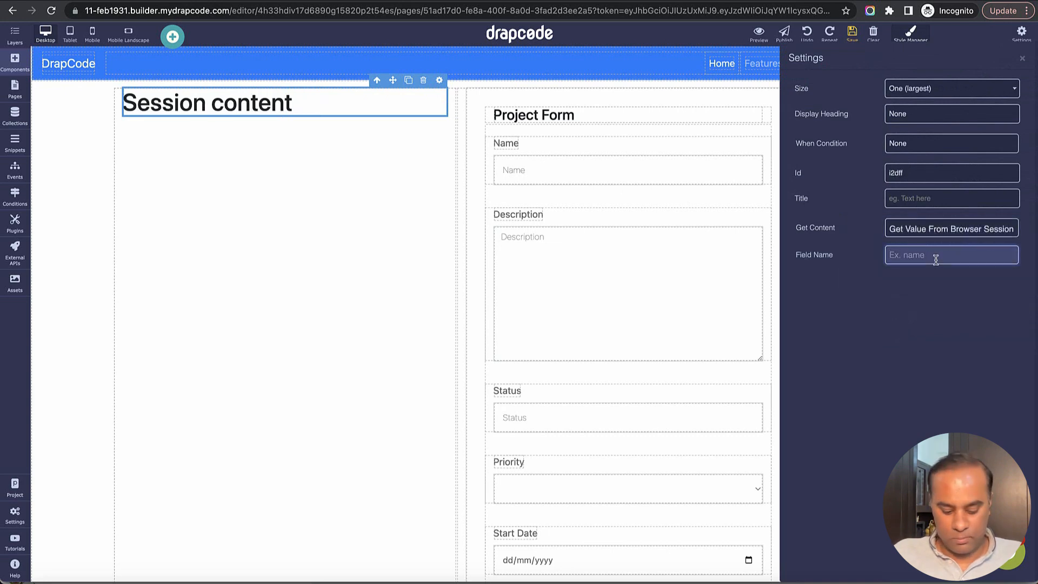
pyautogui.press('super+v')
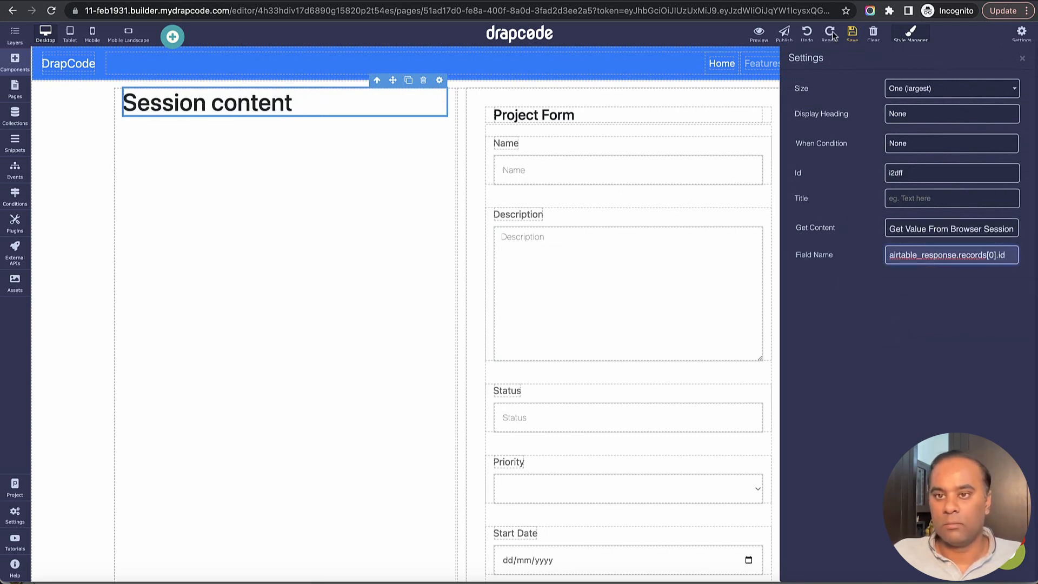
pyautogui.click(852, 35)
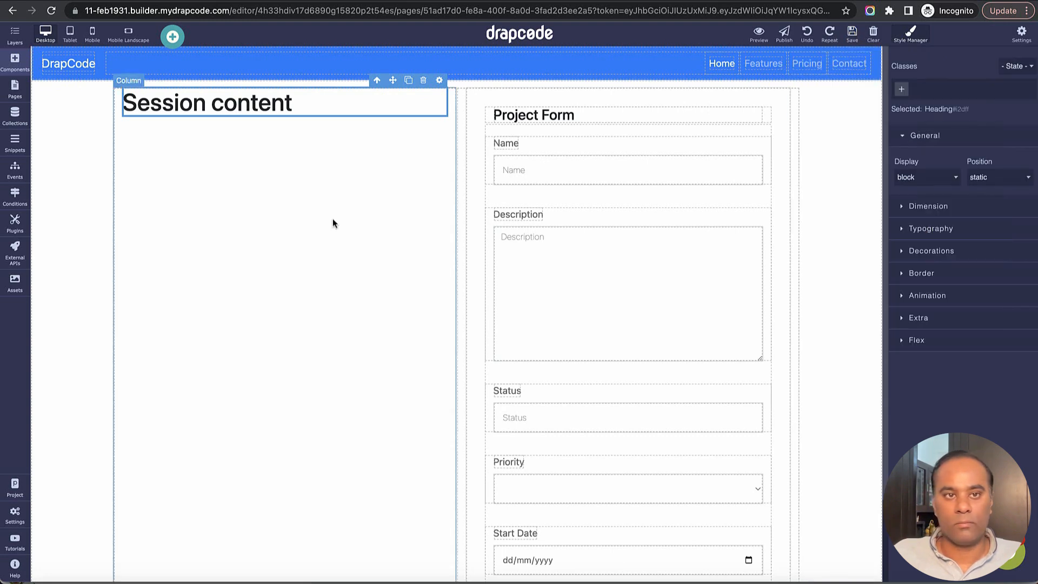
pyautogui.hotkey('ctrl', 'Tab')
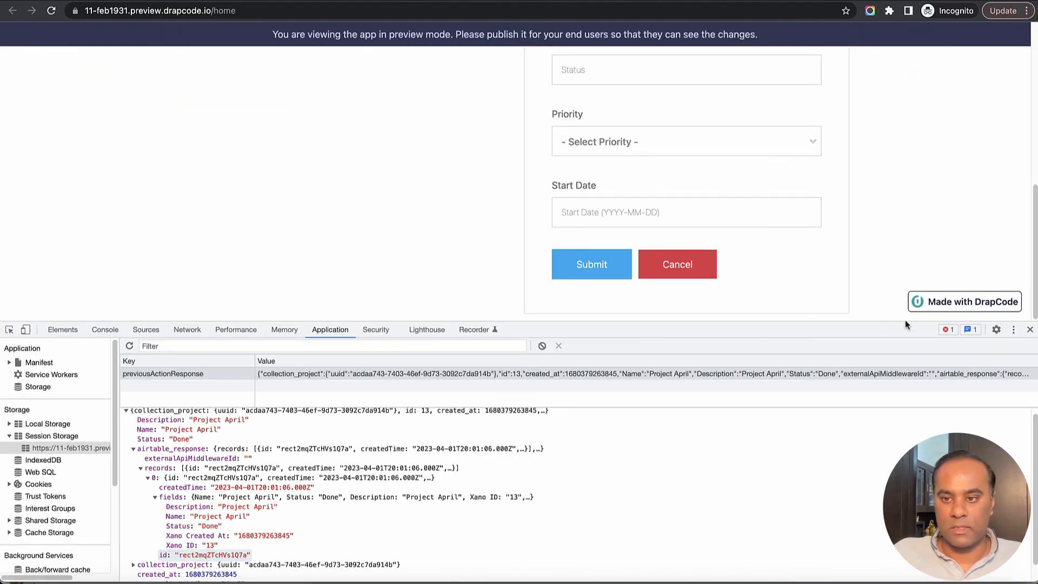
# Reload the preview and check that the heading shows the returned Airtable record ID
pyautogui.scroll(5, 313, 245)
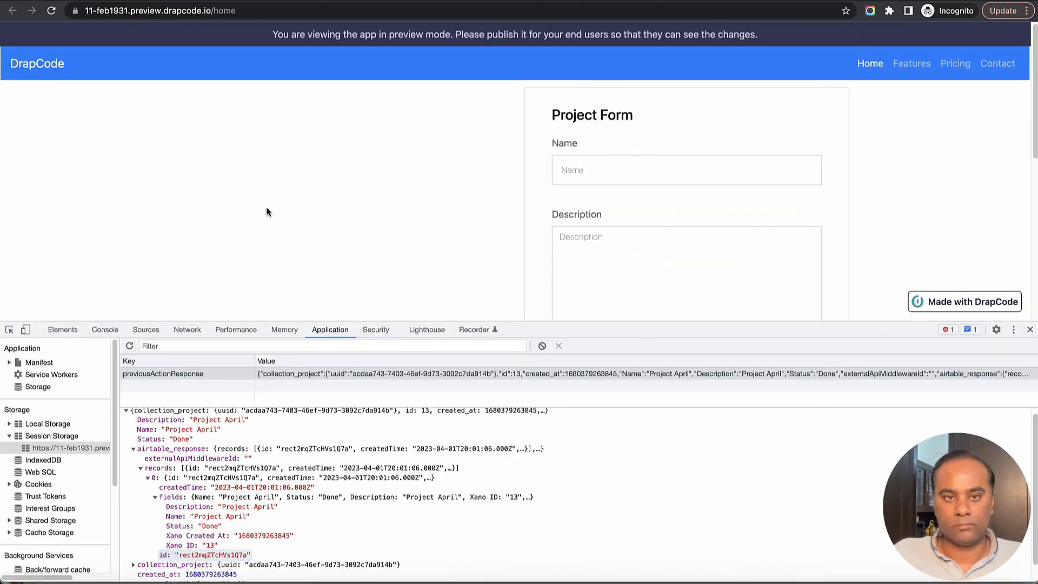
pyautogui.click(51, 11)
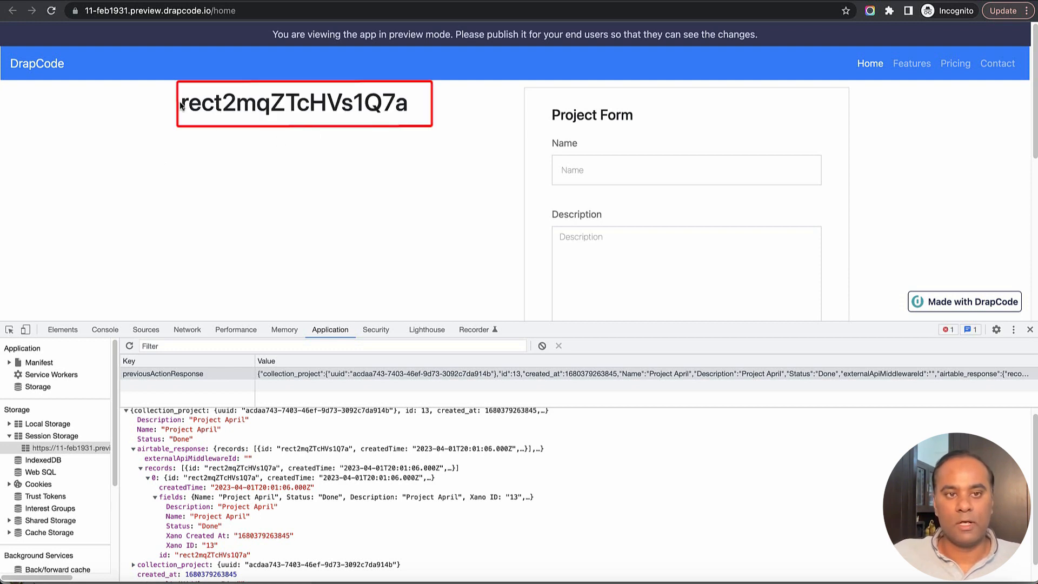
pyautogui.moveTo(182, 105); pyautogui.dragTo(410, 106)
pyautogui.click(506, 190)
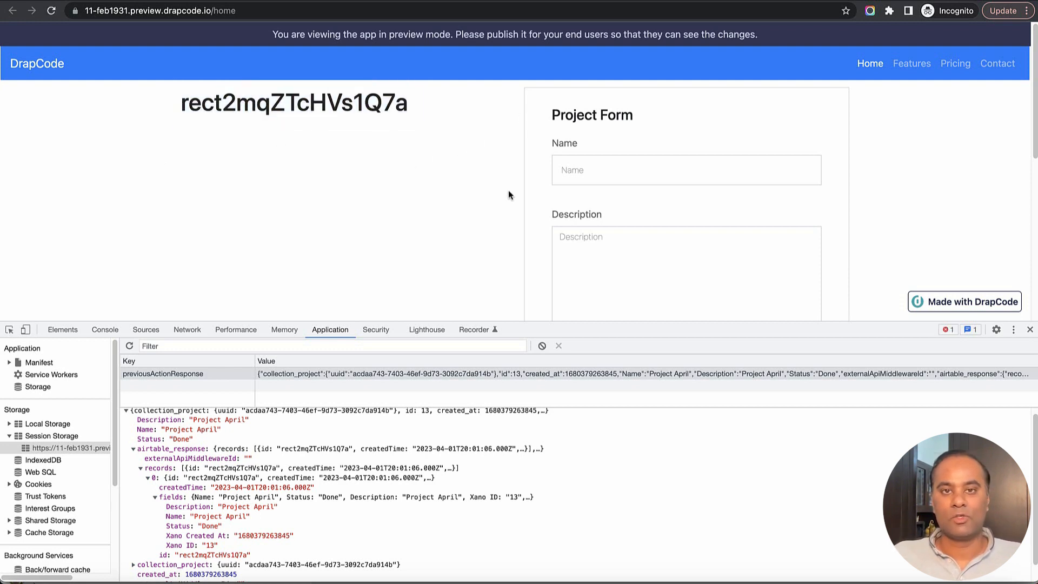